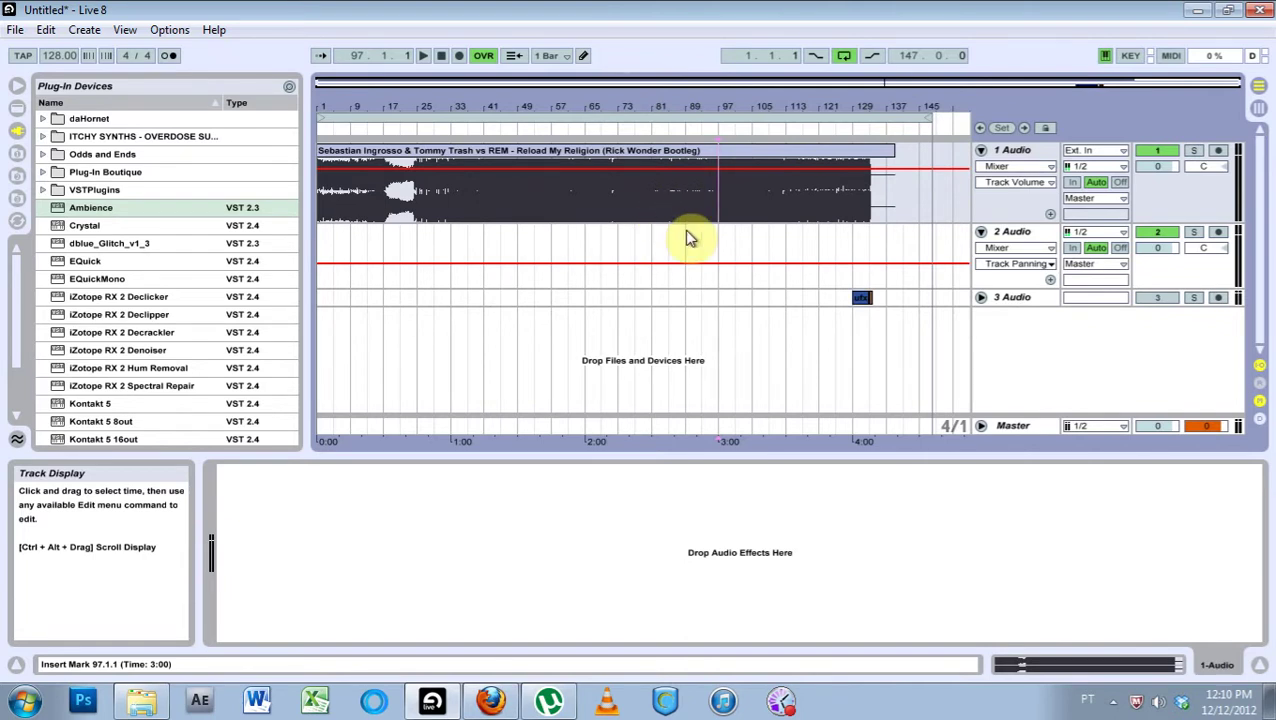
# - Select bars 125 to 133 of the song clip on track 1, then open its sample waveform and audition the ending
pyautogui.moveTo(854, 102); pyautogui.dragTo(838, 124)
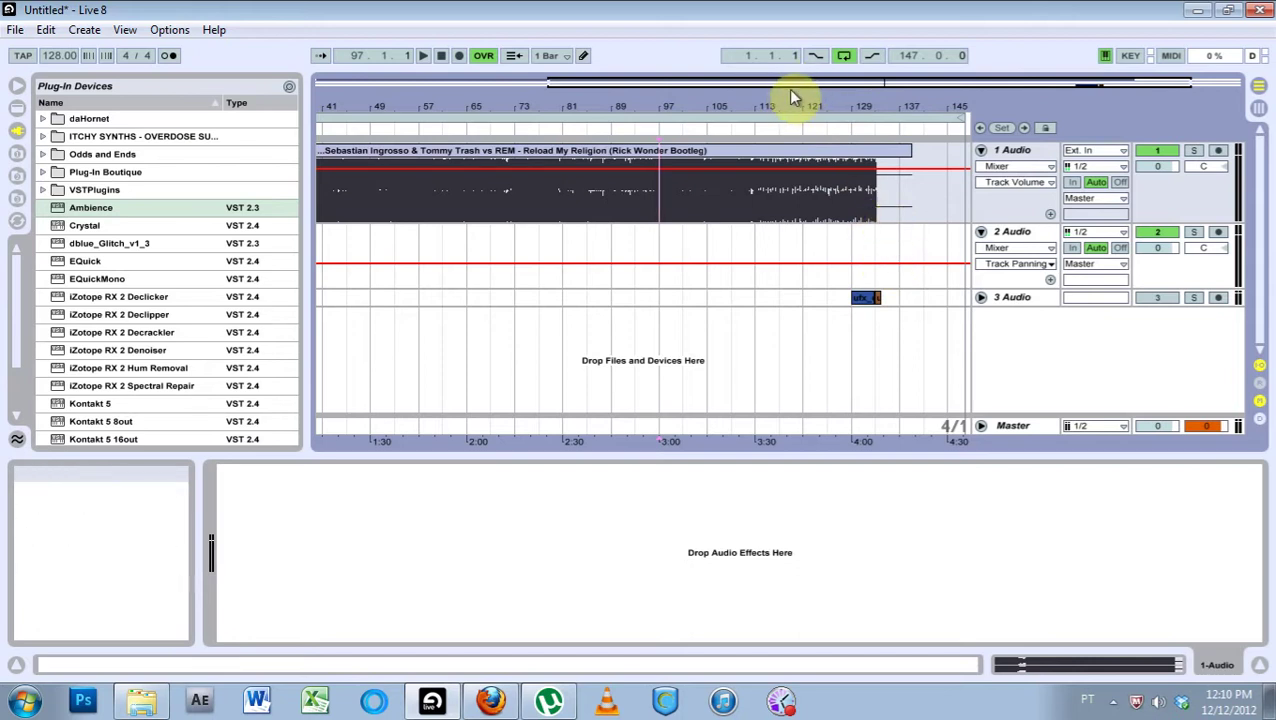
pyautogui.moveTo(803, 106)
pyautogui.mouseDown()
pyautogui.moveTo(800, 135)
pyautogui.moveTo(829, 114)
pyautogui.moveTo(749, 92)
pyautogui.mouseUp()
pyautogui.click(829, 186)
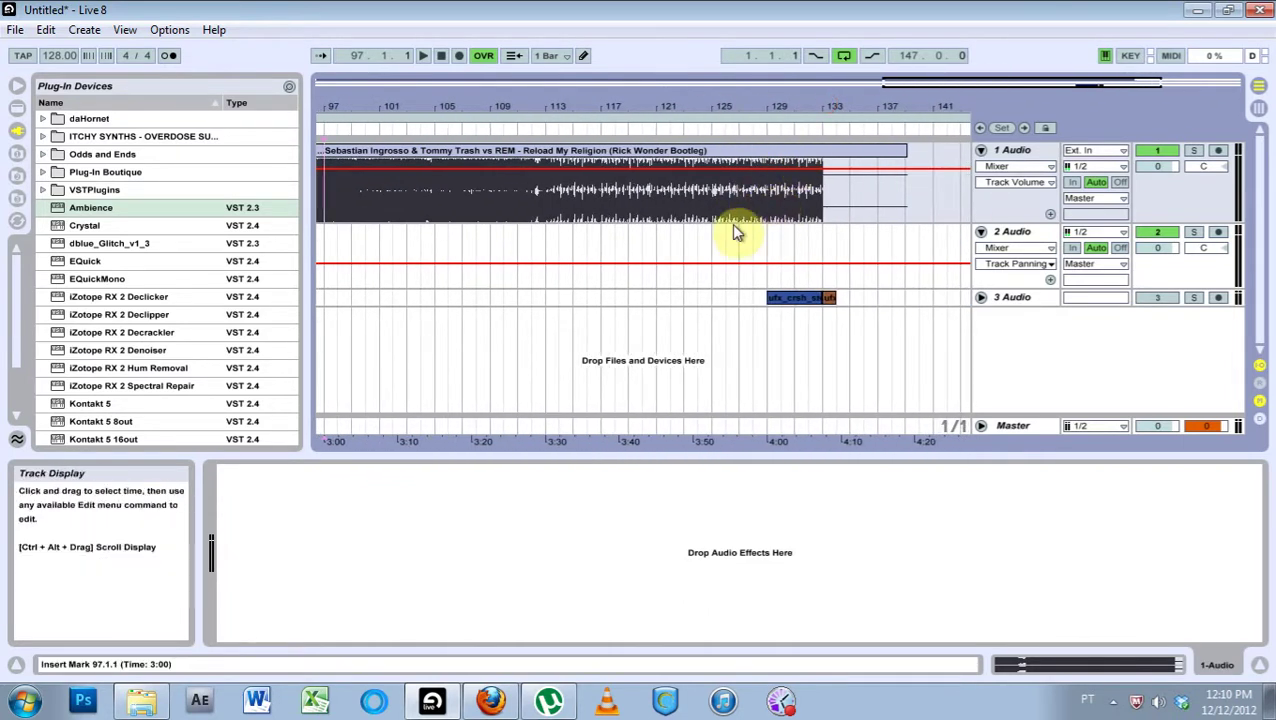
pyautogui.moveTo(707, 222); pyautogui.dragTo(799, 226)
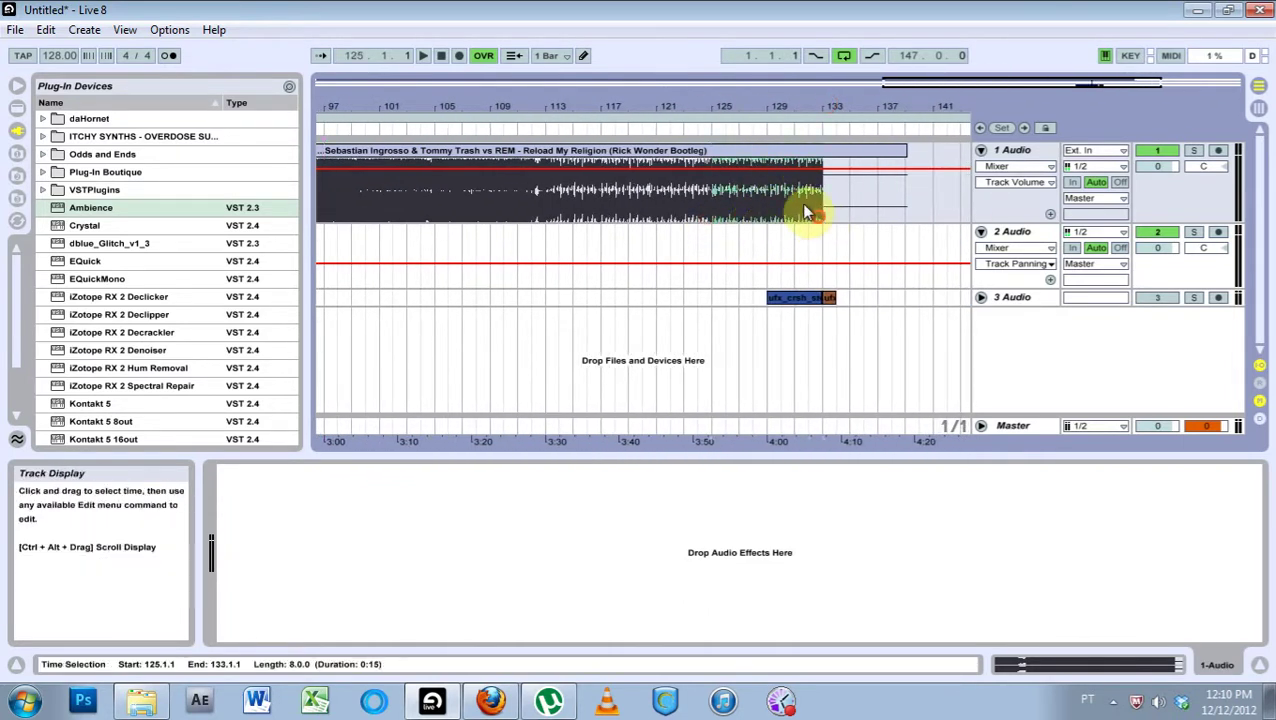
pyautogui.doubleClick(762, 150)
pyautogui.moveTo(930, 480); pyautogui.dragTo(930, 430)
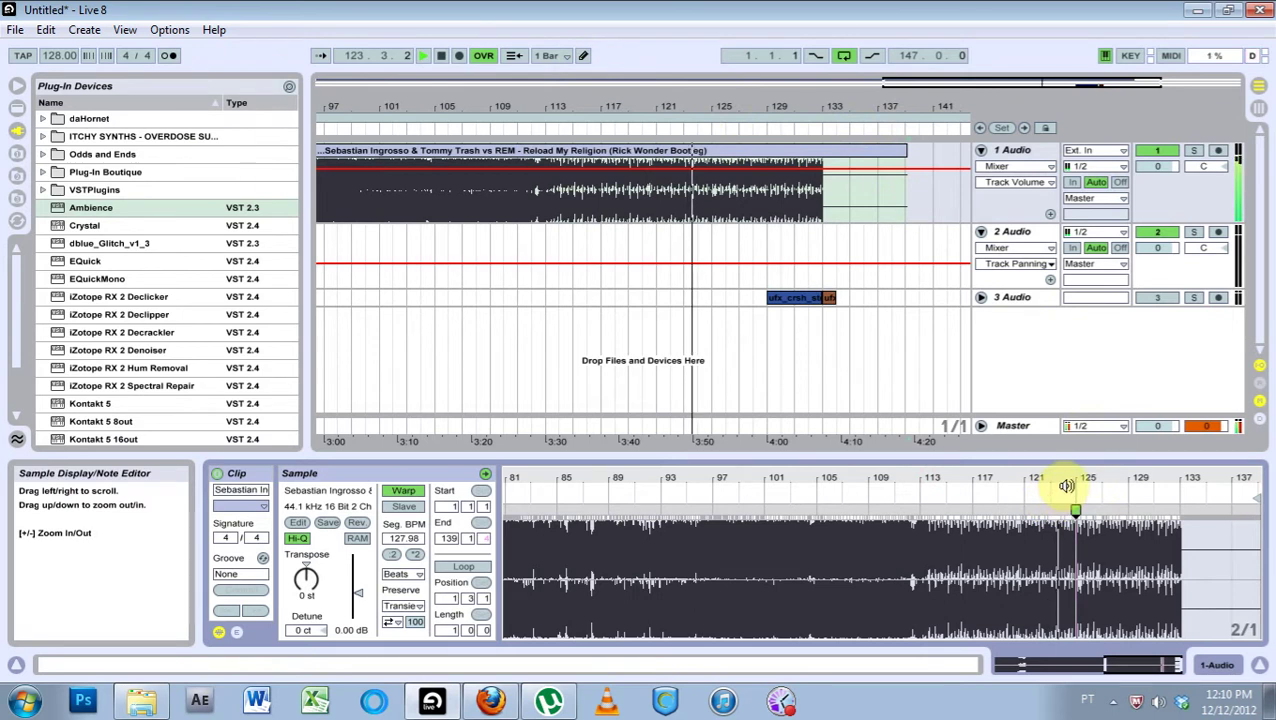
pyautogui.moveTo(1075, 480); pyautogui.dragTo(981, 537)
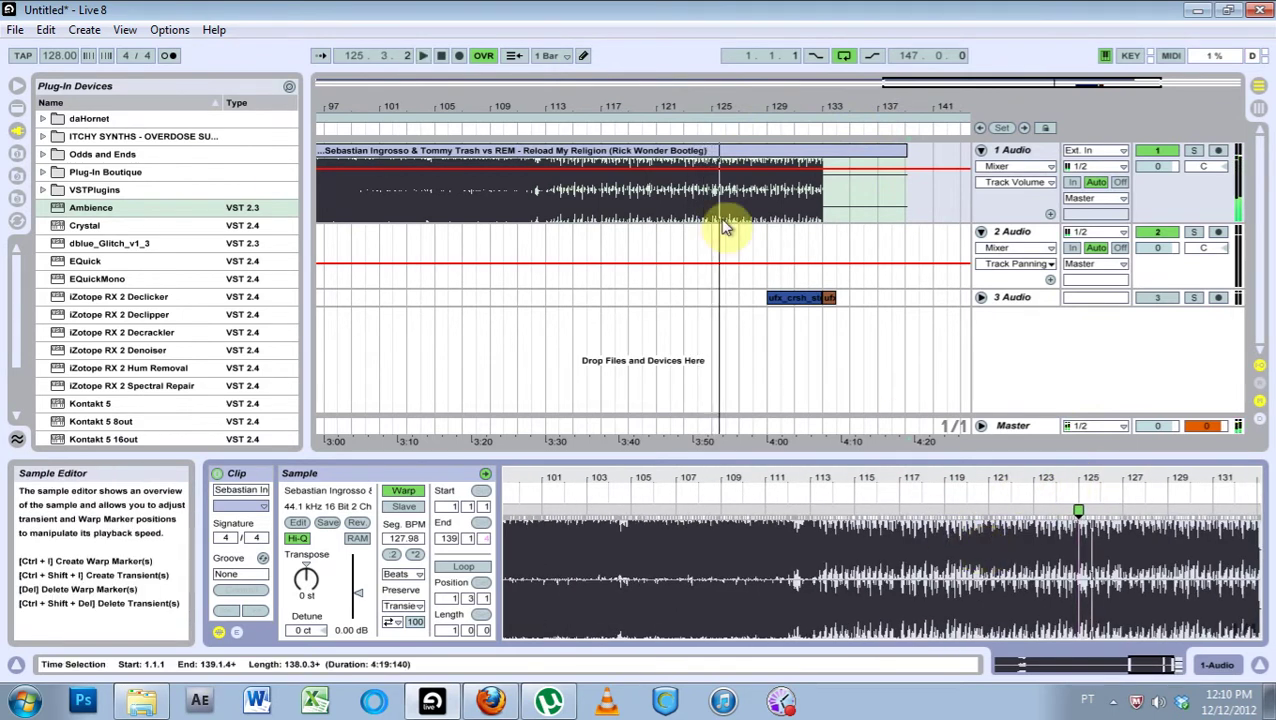
# - Examine the song clip's ending in the arrangement and its waveform around bar 125 at several zoom levels
pyautogui.moveTo(720, 108); pyautogui.dragTo(705, 190)
pyautogui.moveTo(725, 103); pyautogui.dragTo(621, 194)
pyautogui.moveTo(627, 103); pyautogui.dragTo(582, 22)
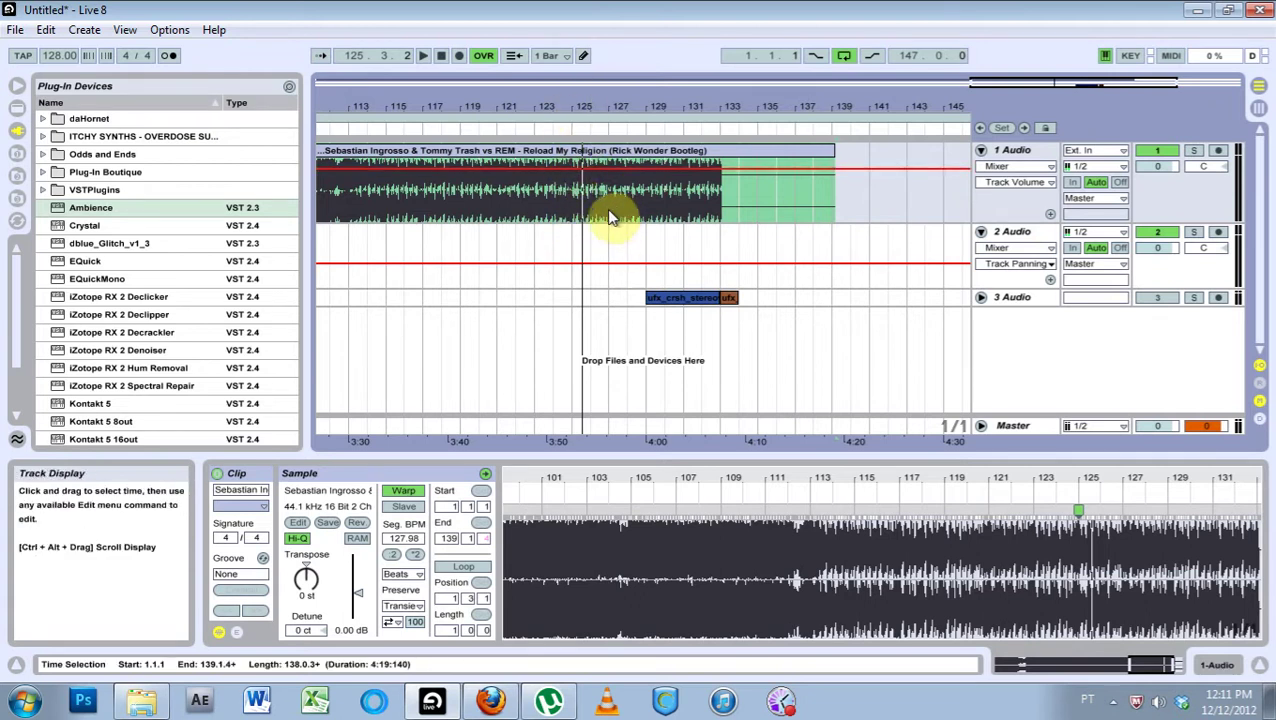
pyautogui.moveTo(601, 106); pyautogui.dragTo(718, 152)
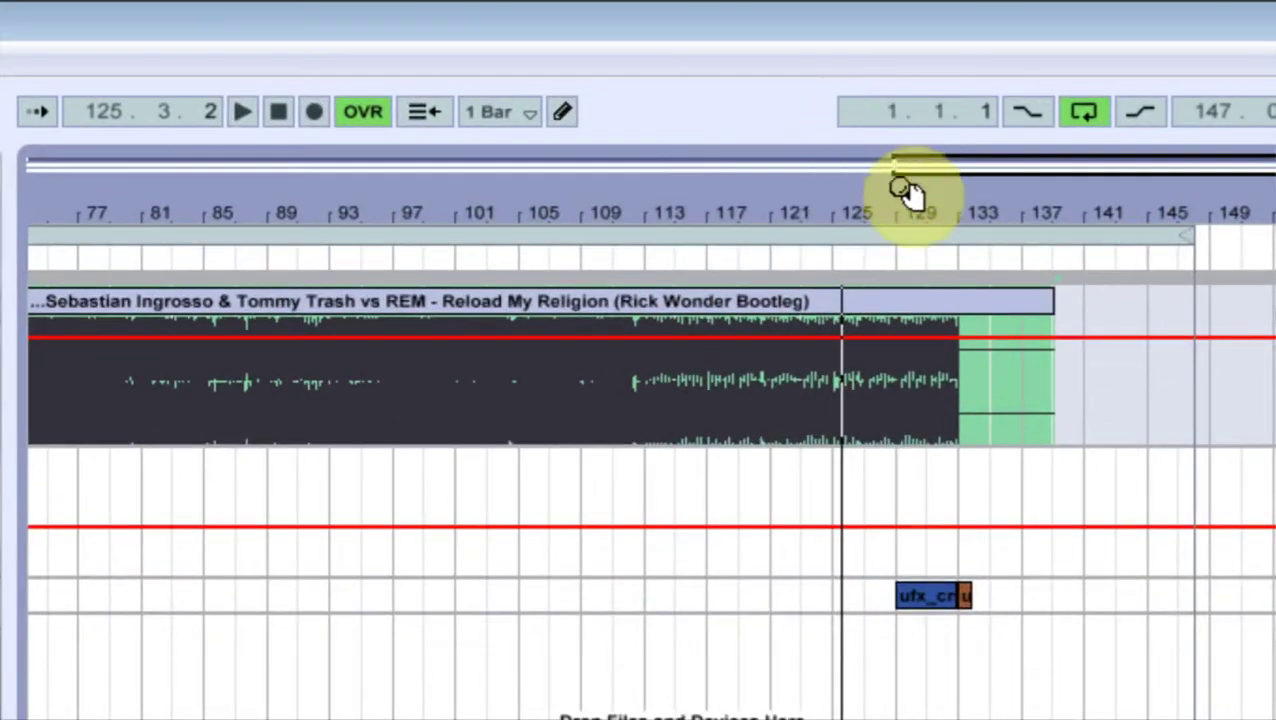
pyautogui.moveTo(905, 190); pyautogui.dragTo(889, 213)
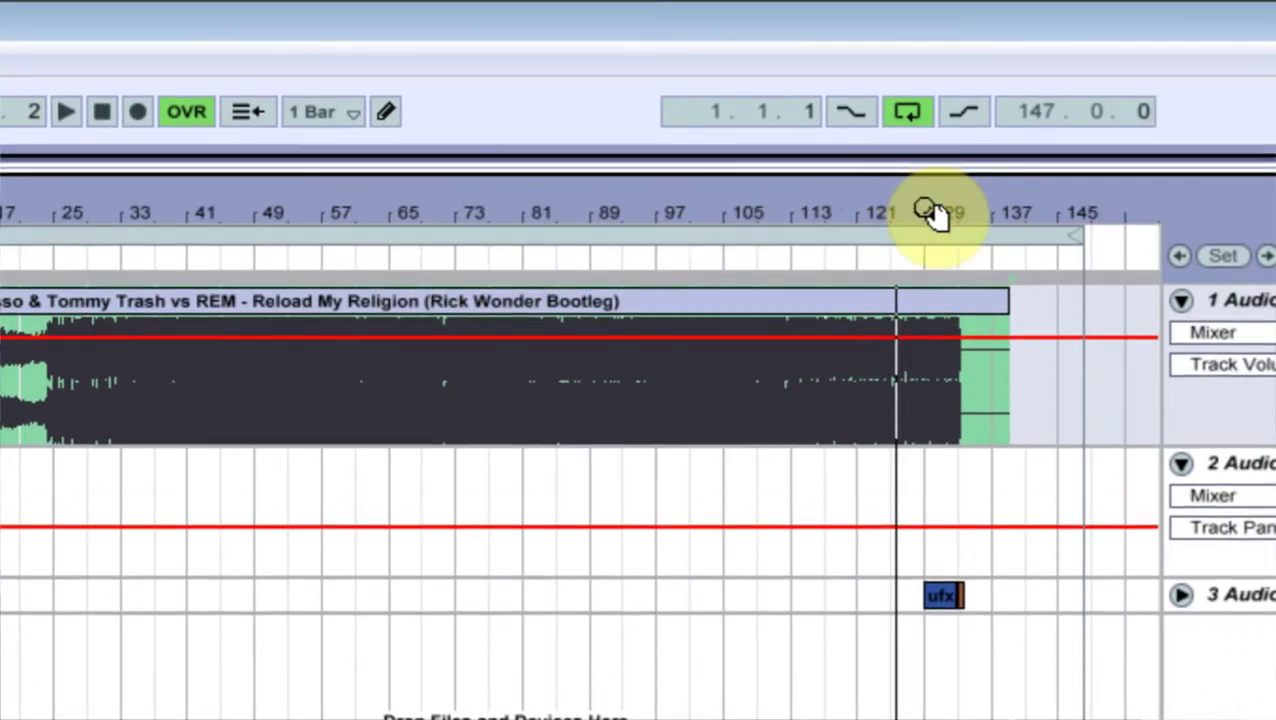
pyautogui.moveTo(930, 186)
pyautogui.mouseDown()
pyautogui.moveTo(920, 200)
pyautogui.moveTo(920, 188)
pyautogui.mouseUp()
pyautogui.click(399, 421)
pyautogui.moveTo(953, 501)
pyautogui.mouseDown()
pyautogui.moveTo(953, 530)
pyautogui.moveTo(333, 513)
pyautogui.mouseUp()
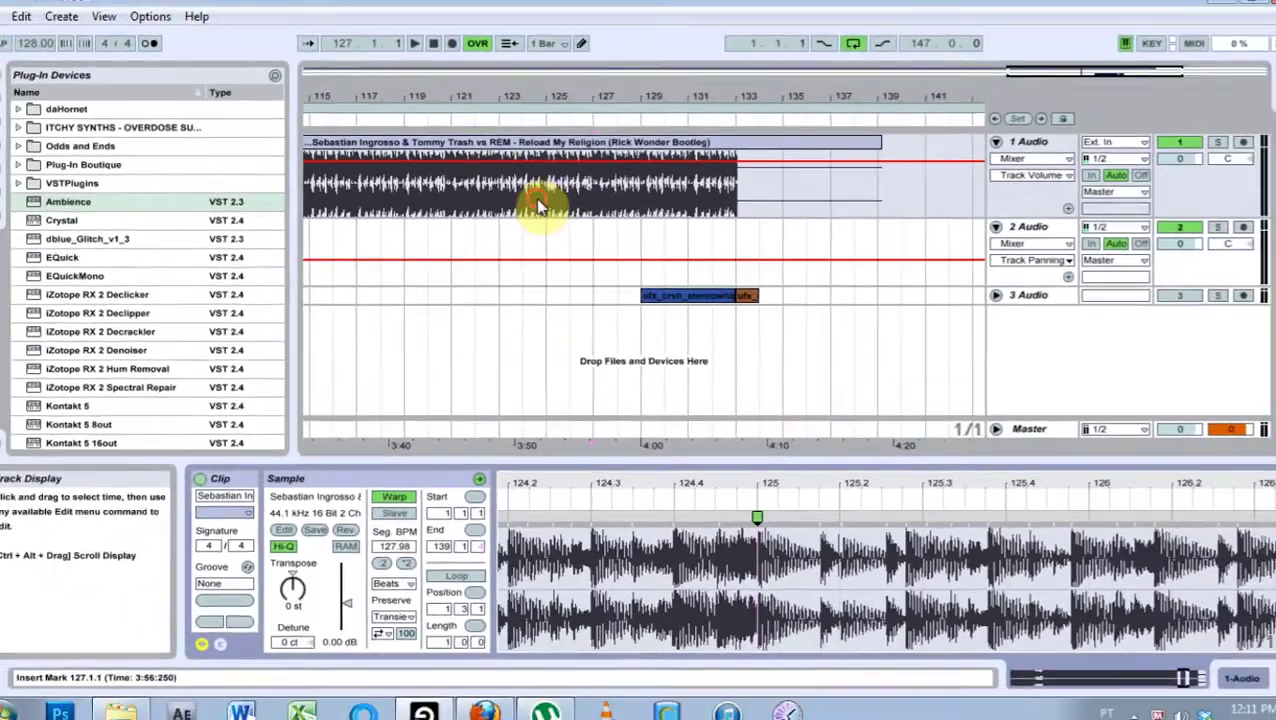
# - Select bars 125 to 132 of the song clip on track 1 and audition the passage around bar 125
pyautogui.moveTo(547, 208); pyautogui.dragTo(707, 212)
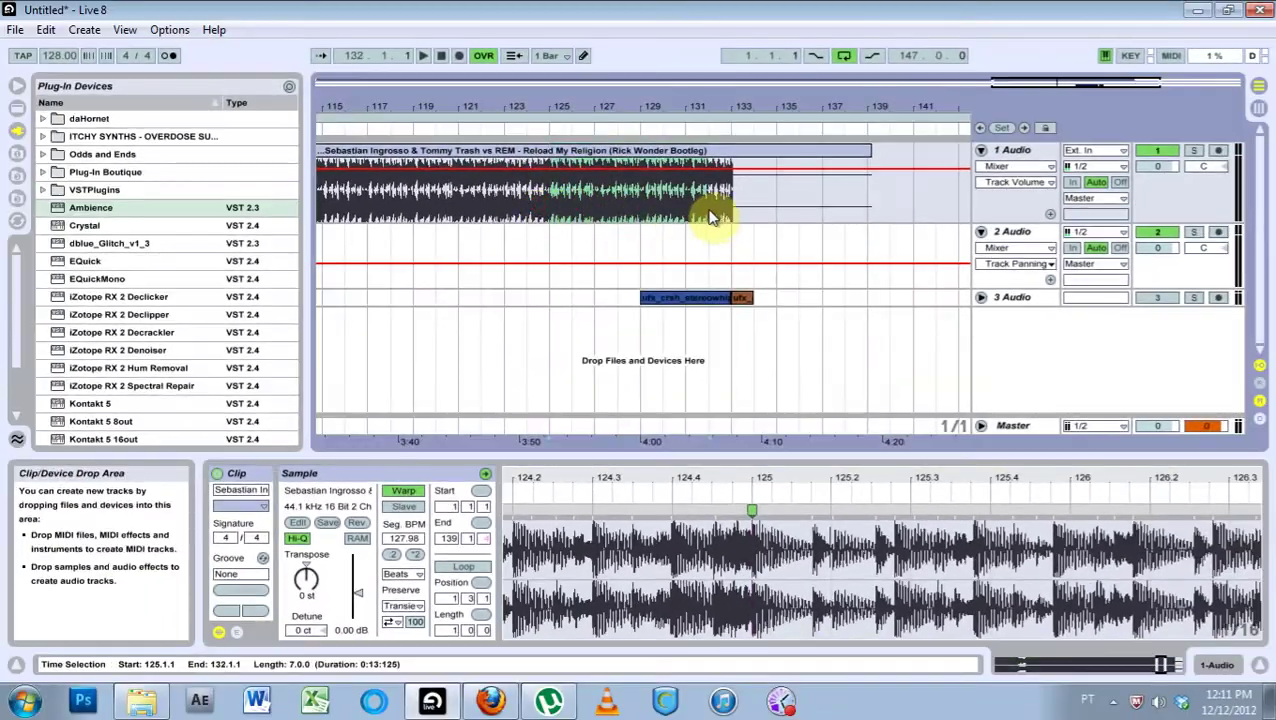
pyautogui.click(527, 122)
pyautogui.moveTo(561, 105); pyautogui.dragTo(560, 200)
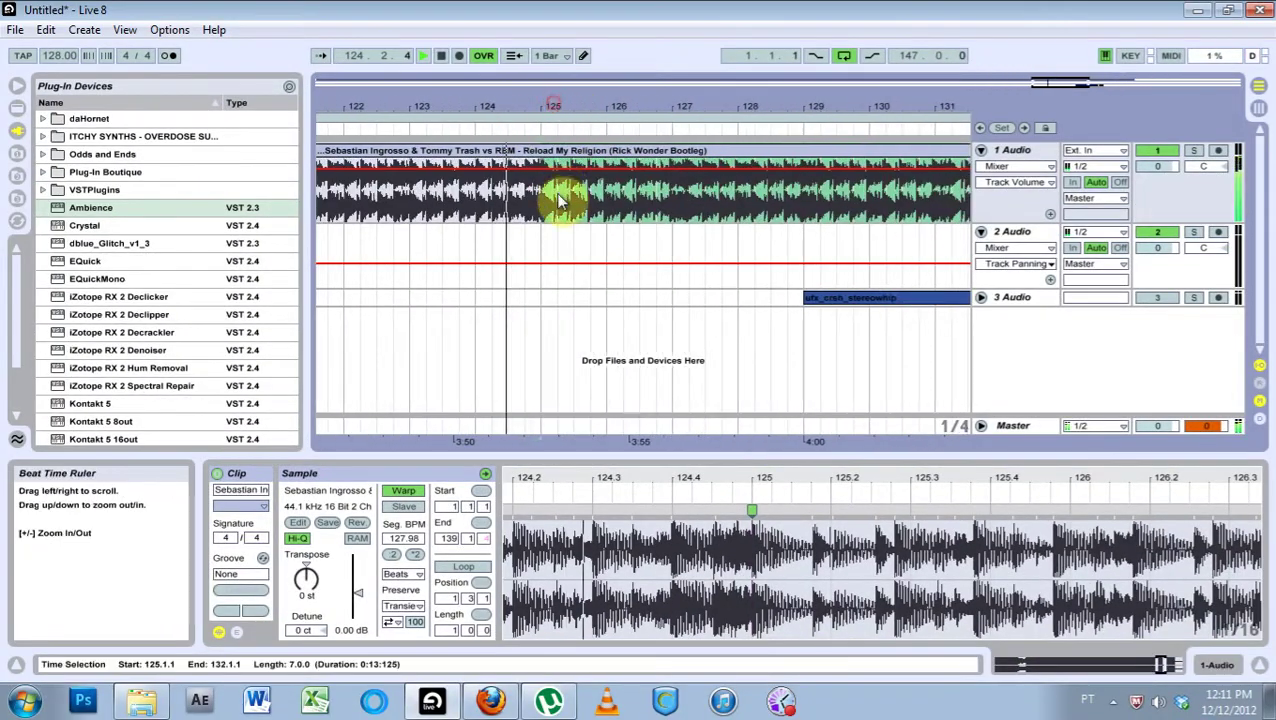
# - Move the portion of the song clip from bar 125 to bar 128 down to track 2
pyautogui.click(580, 158)
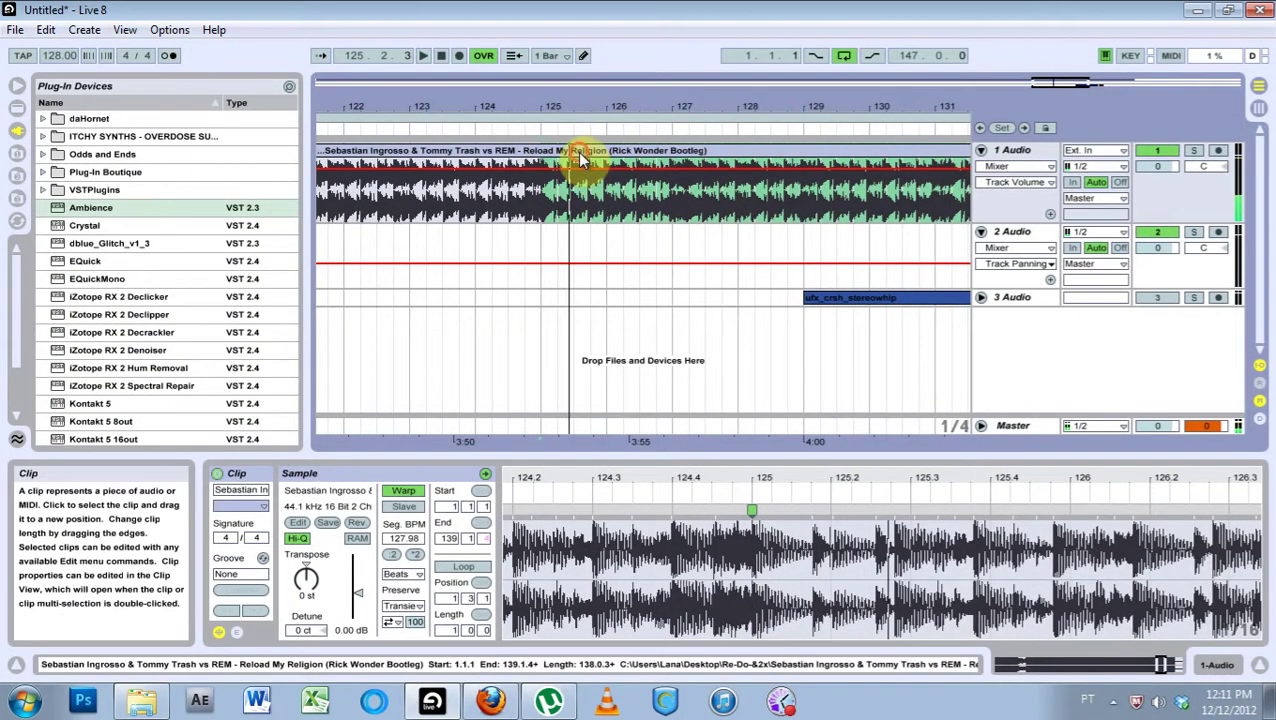
pyautogui.moveTo(532, 204); pyautogui.dragTo(735, 200)
pyautogui.moveTo(636, 158); pyautogui.dragTo(628, 245)
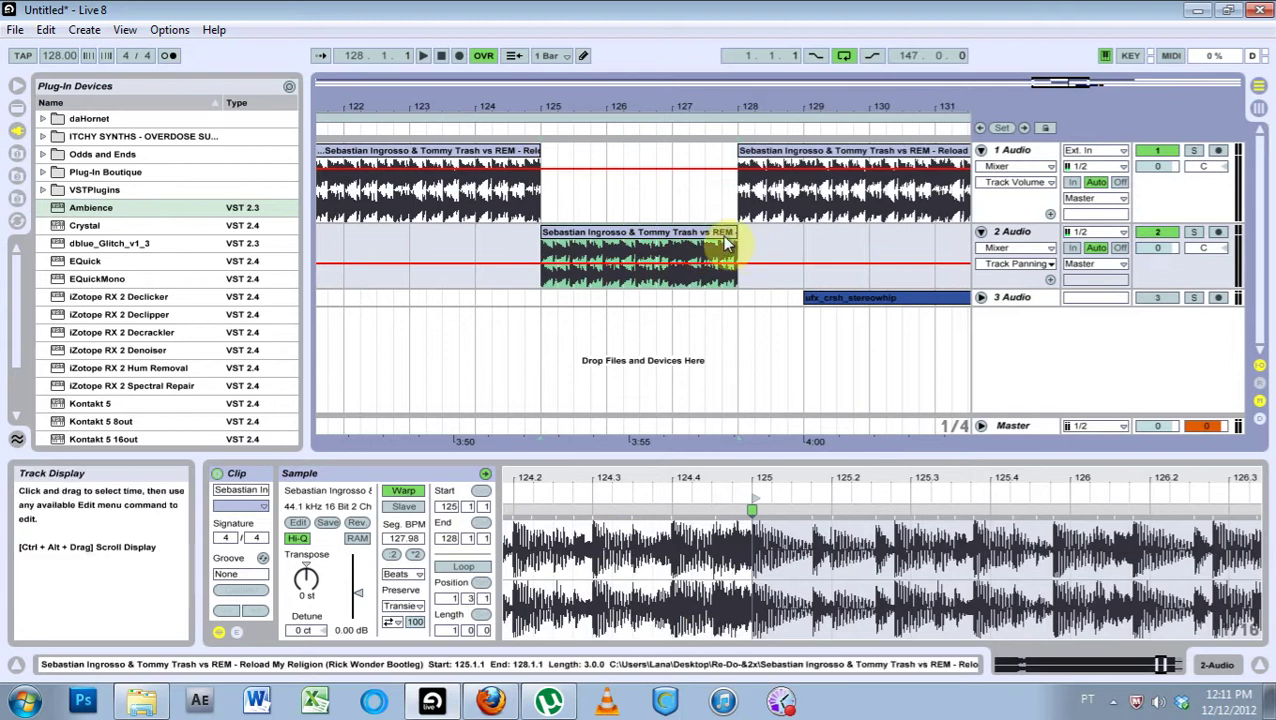
# - Delete the leftover song segment after bar 128 on track 1 and extend the track 2 clip to about bar 139
pyautogui.moveTo(735, 235); pyautogui.dragTo(900, 245)
pyautogui.click(795, 155)
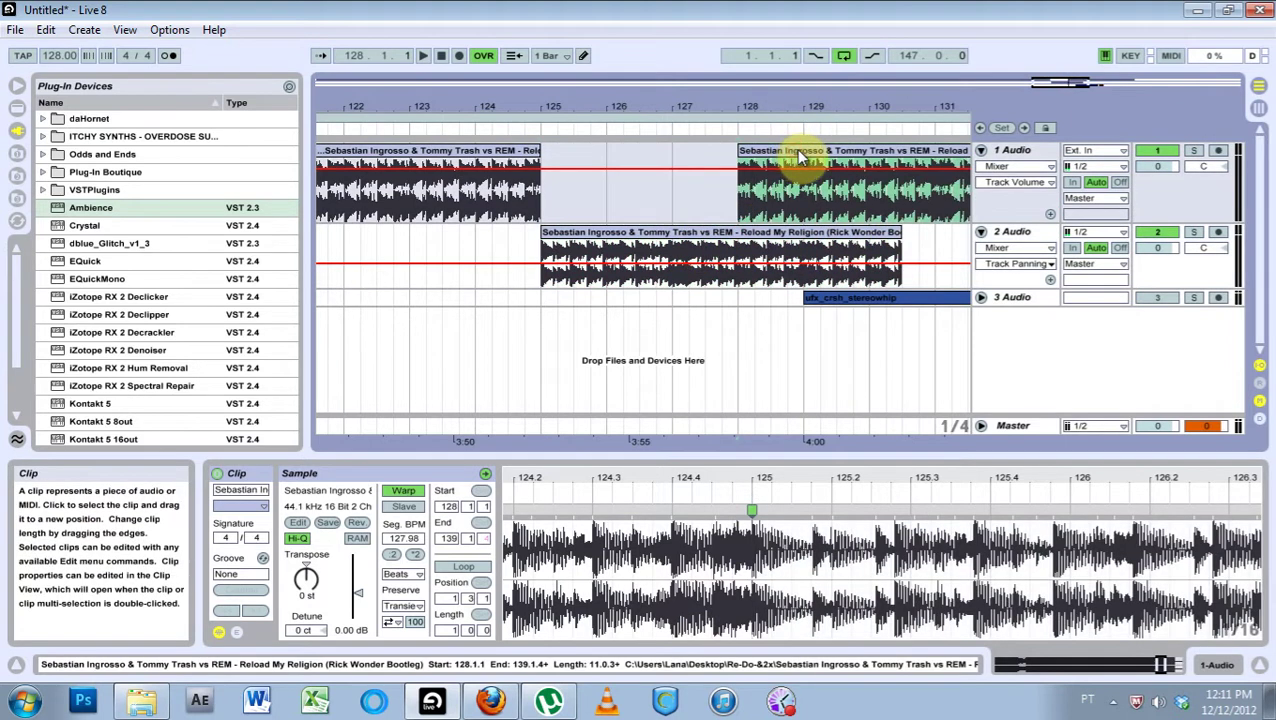
pyautogui.press('Delete')
pyautogui.moveTo(771, 104); pyautogui.dragTo(668, 64)
pyautogui.moveTo(729, 232); pyautogui.dragTo(1011, 228)
# - Set 1.1.1 of the track 2 clip at the exact beat onset just before 125.3 in its waveform
pyautogui.click(490, 236)
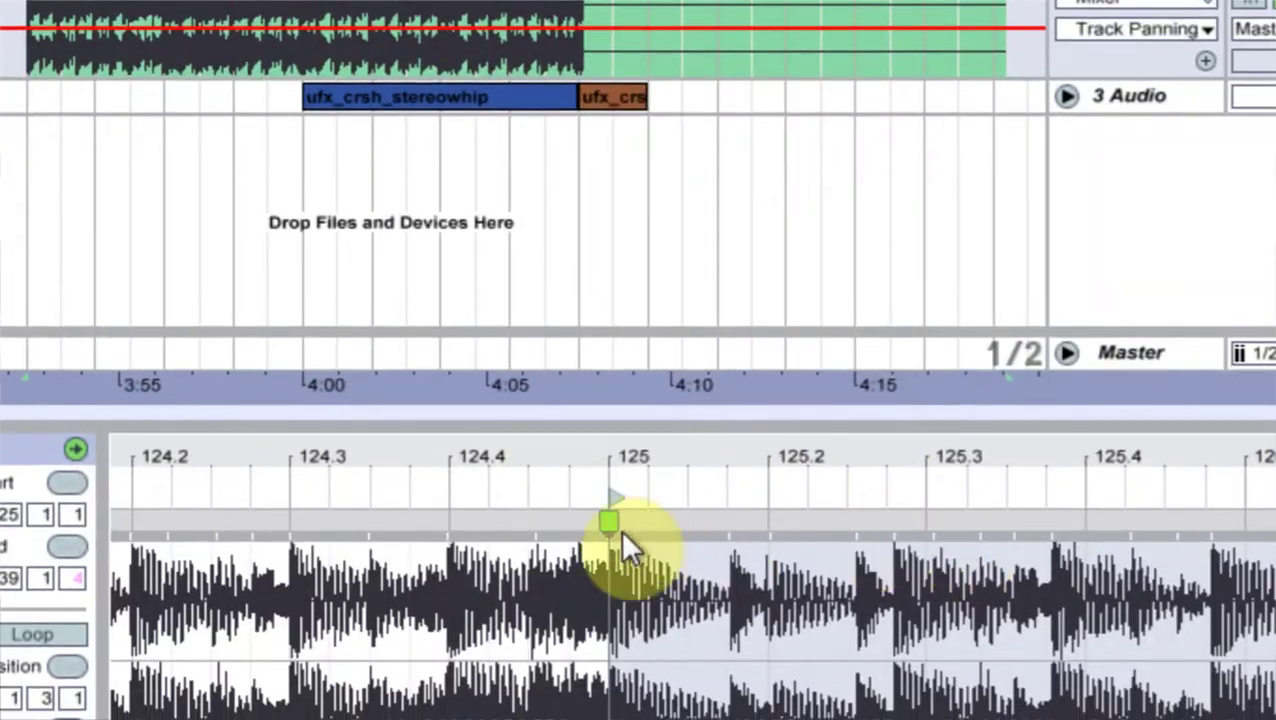
pyautogui.moveTo(891, 441)
pyautogui.mouseDown()
pyautogui.moveTo(891, 560)
pyautogui.moveTo(891, 441)
pyautogui.mouseUp()
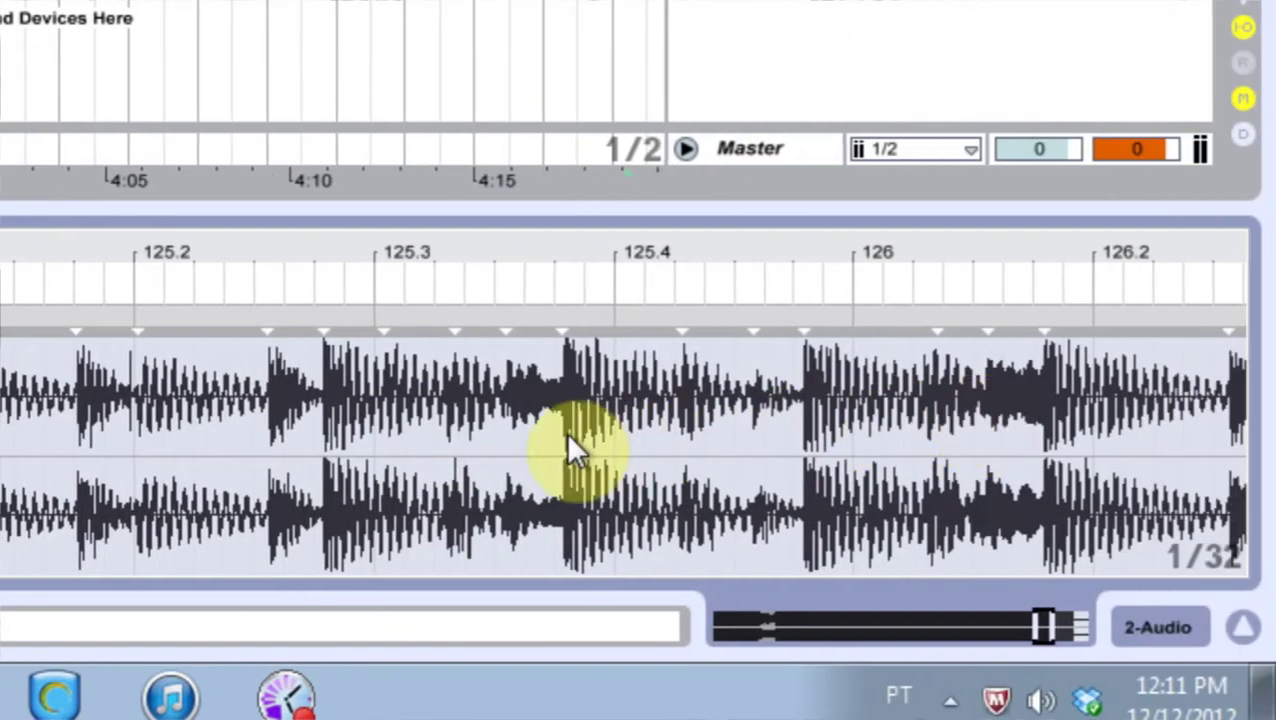
pyautogui.moveTo(699, 246); pyautogui.dragTo(699, 300)
pyautogui.moveTo(318, 246); pyautogui.dragTo(420, 385)
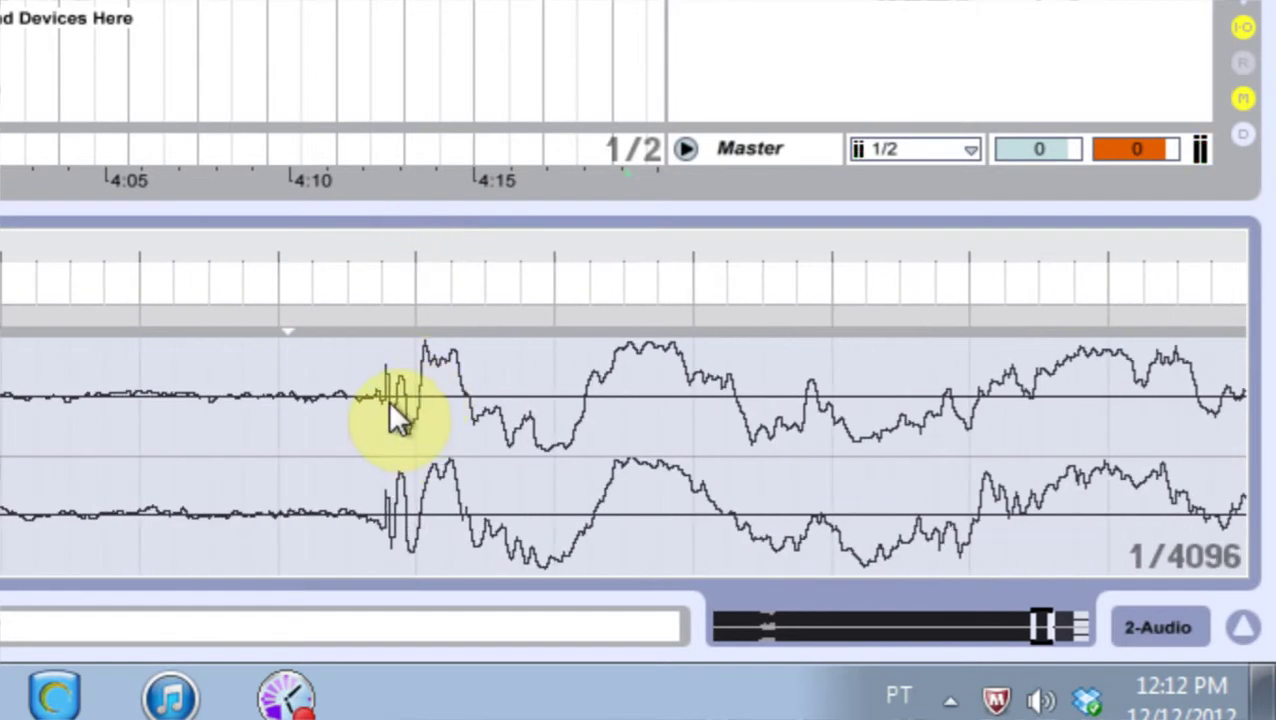
pyautogui.doubleClick(383, 398)
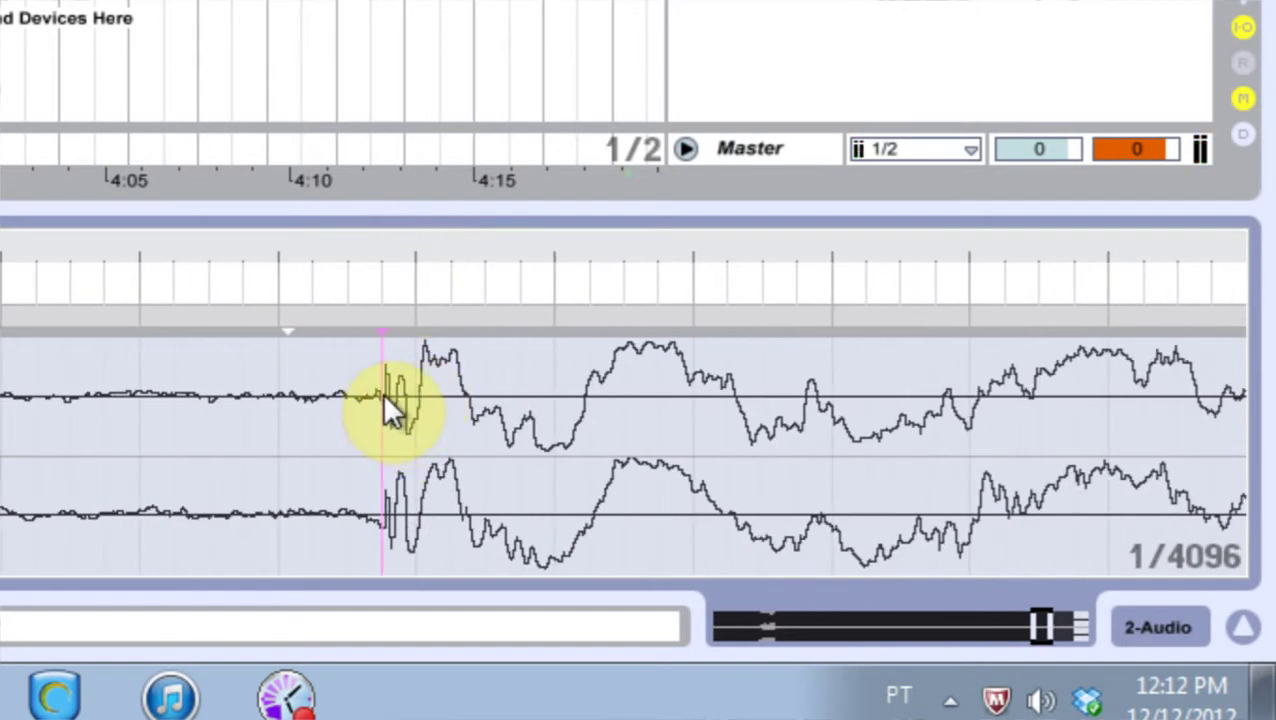
pyautogui.rightClick(384, 314)
pyautogui.click(450, 124)
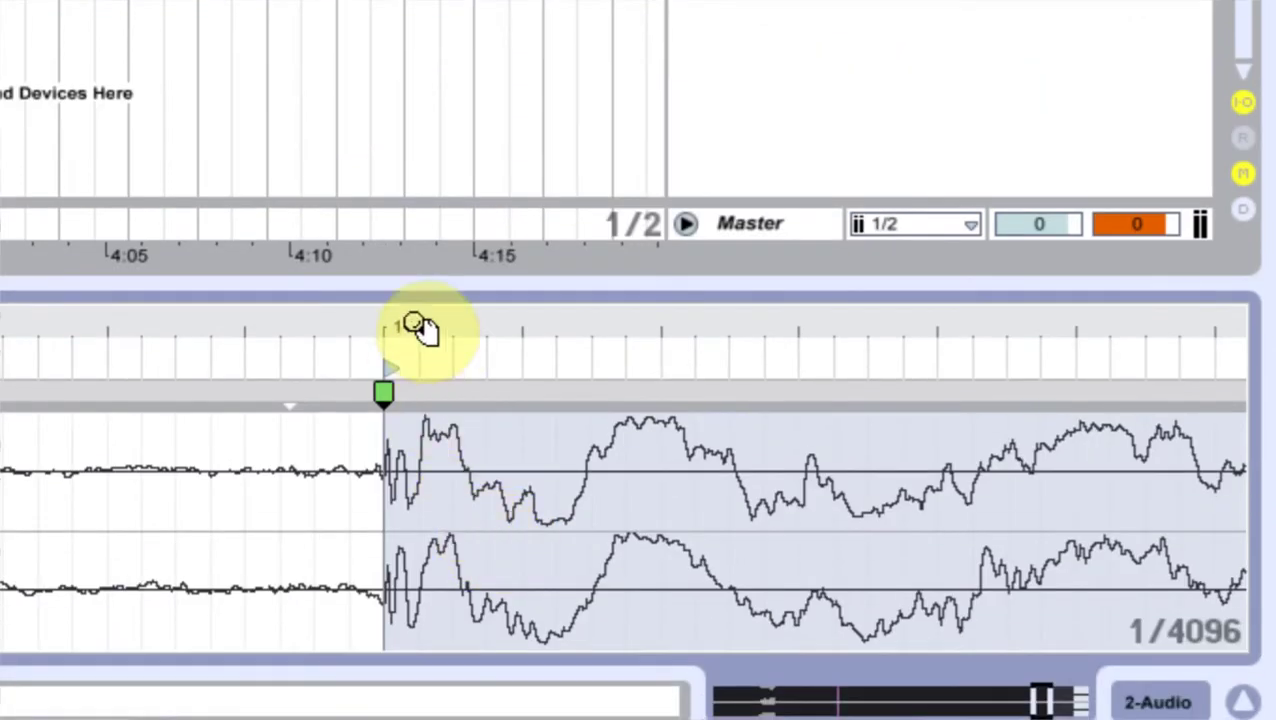
# - Add a warp marker at the last beat's onset just after 8.2 in the track 2 clip and align it to 8.2
pyautogui.moveTo(419, 521); pyautogui.dragTo(412, 514)
pyautogui.moveTo(412, 320); pyautogui.dragTo(422, 319)
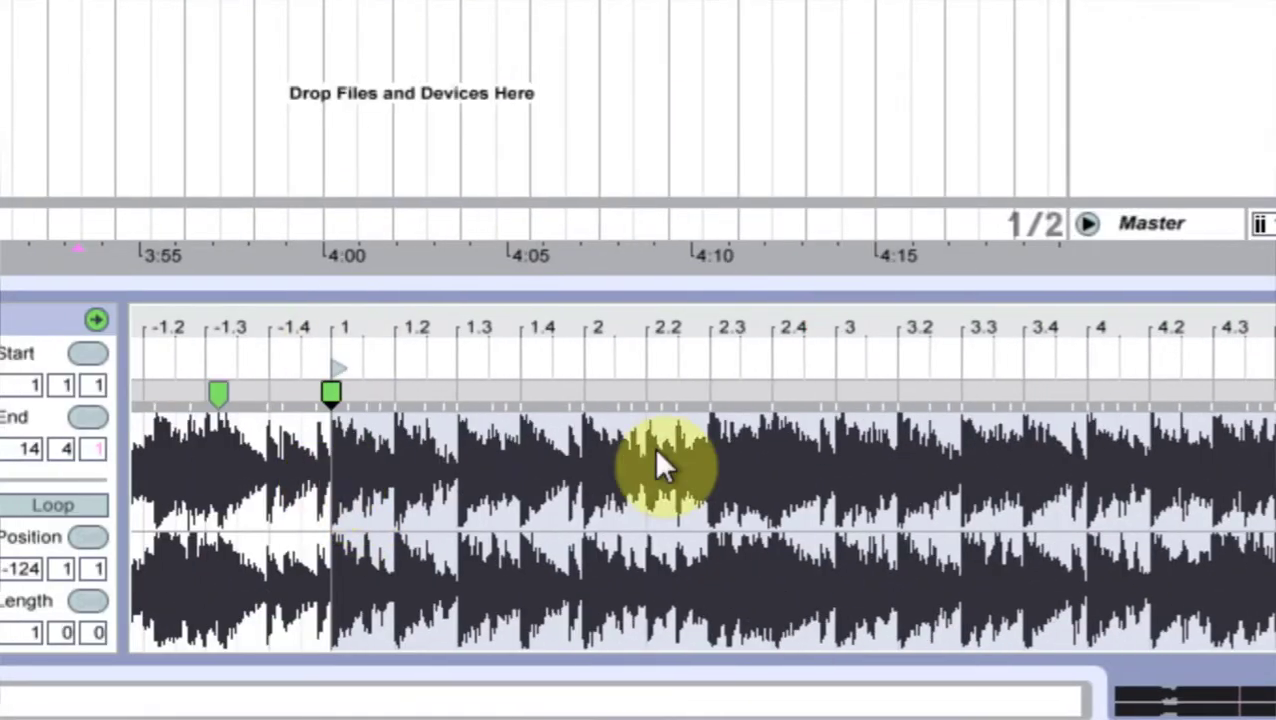
pyautogui.moveTo(1108, 322); pyautogui.dragTo(763, 300)
pyautogui.moveTo(848, 324); pyautogui.dragTo(912, 520)
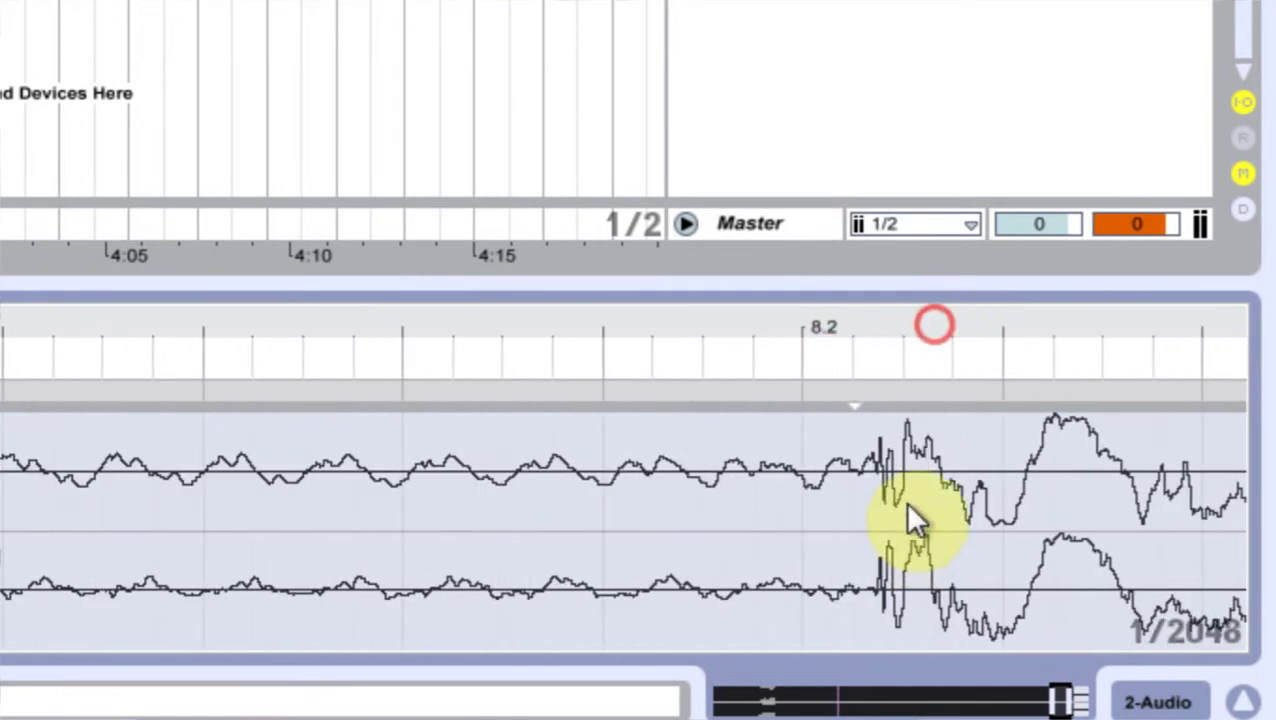
pyautogui.doubleClick(875, 465)
pyautogui.moveTo(874, 391); pyautogui.dragTo(803, 391)
# - Check the track 2 clip's warp markers from beat 8.2 back to its new 1.1.1 start
pyautogui.moveTo(807, 328); pyautogui.dragTo(807, 240)
pyautogui.click(321, 190)
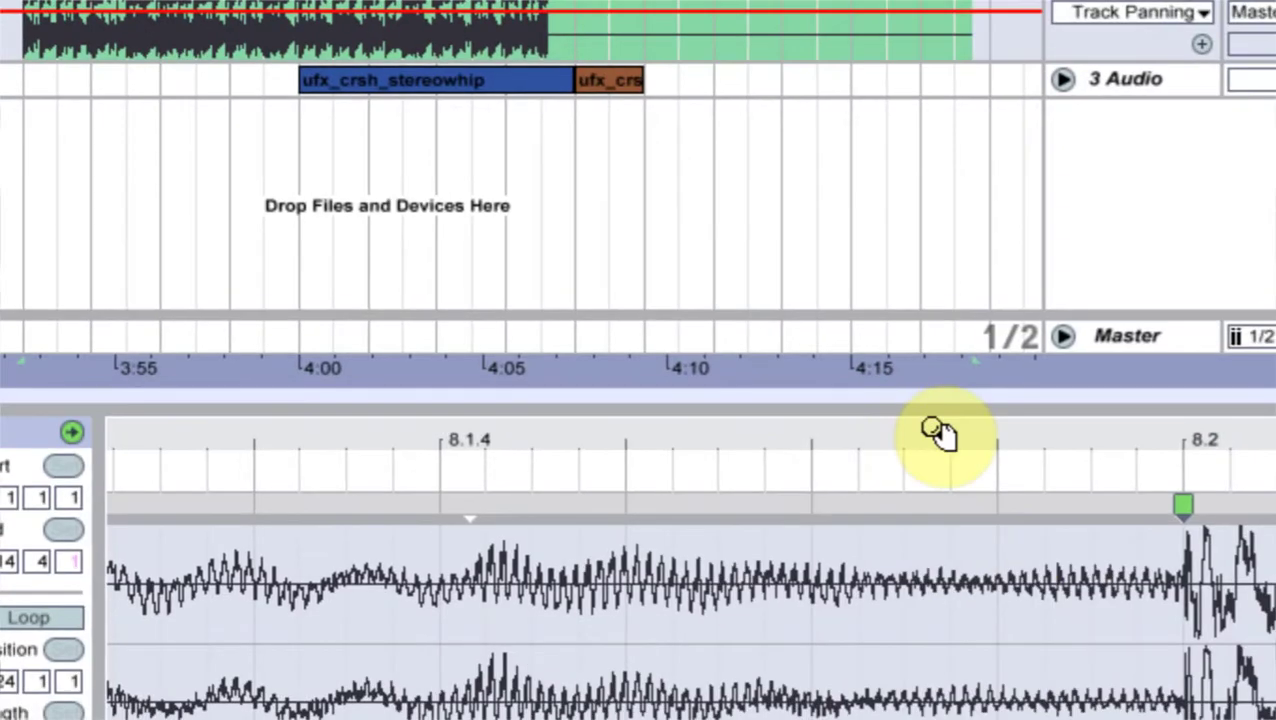
pyautogui.moveTo(934, 431); pyautogui.dragTo(1215, 220)
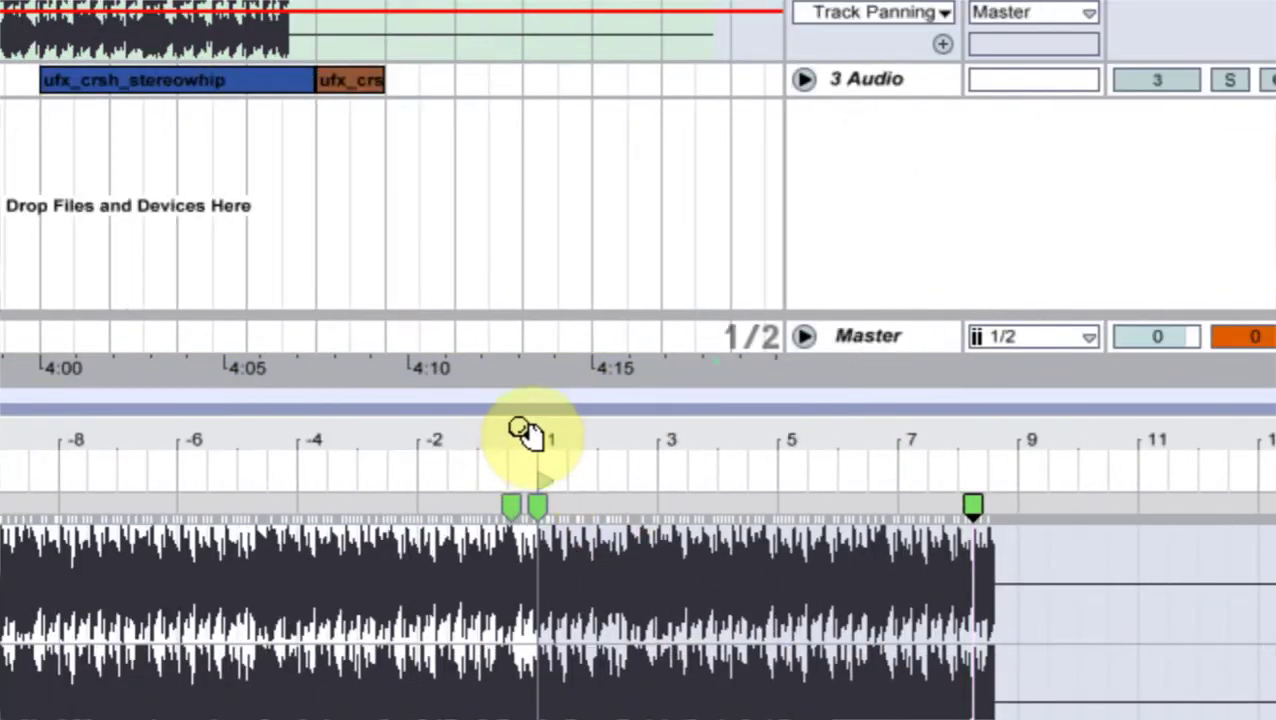
pyautogui.moveTo(778, 431); pyautogui.dragTo(778, 500)
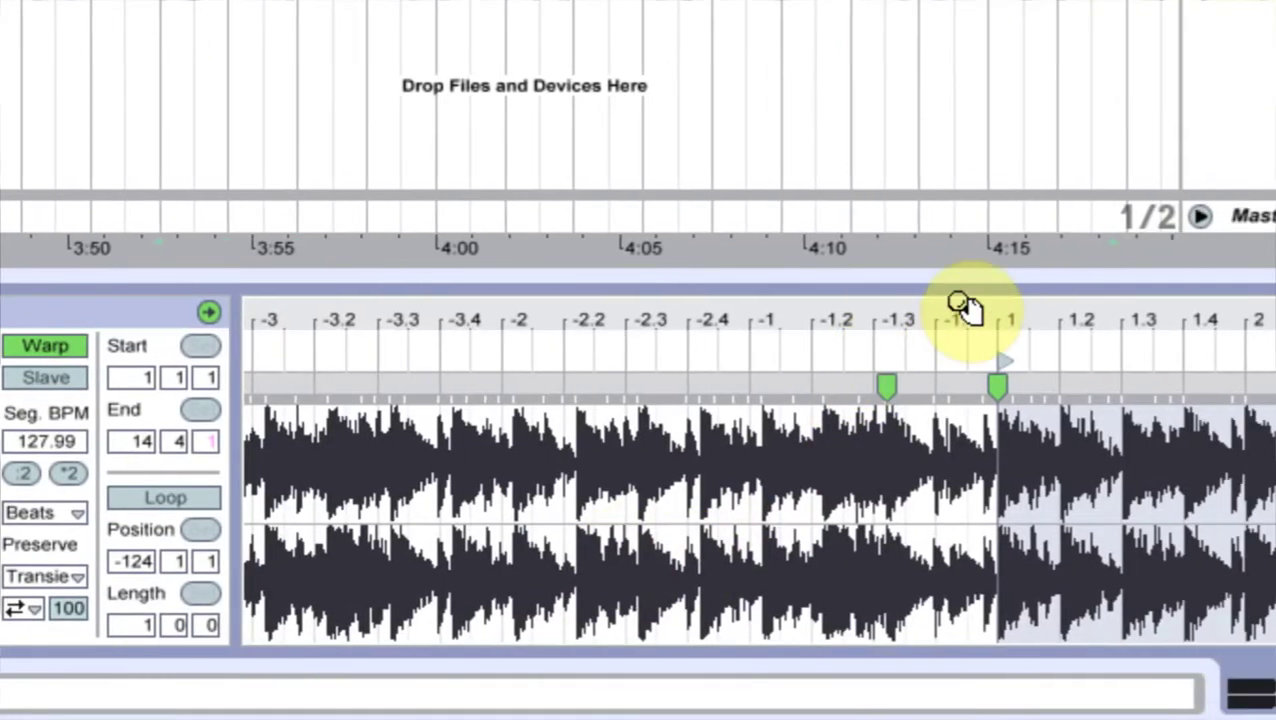
pyautogui.moveTo(1102, 303); pyautogui.dragTo(1102, 358)
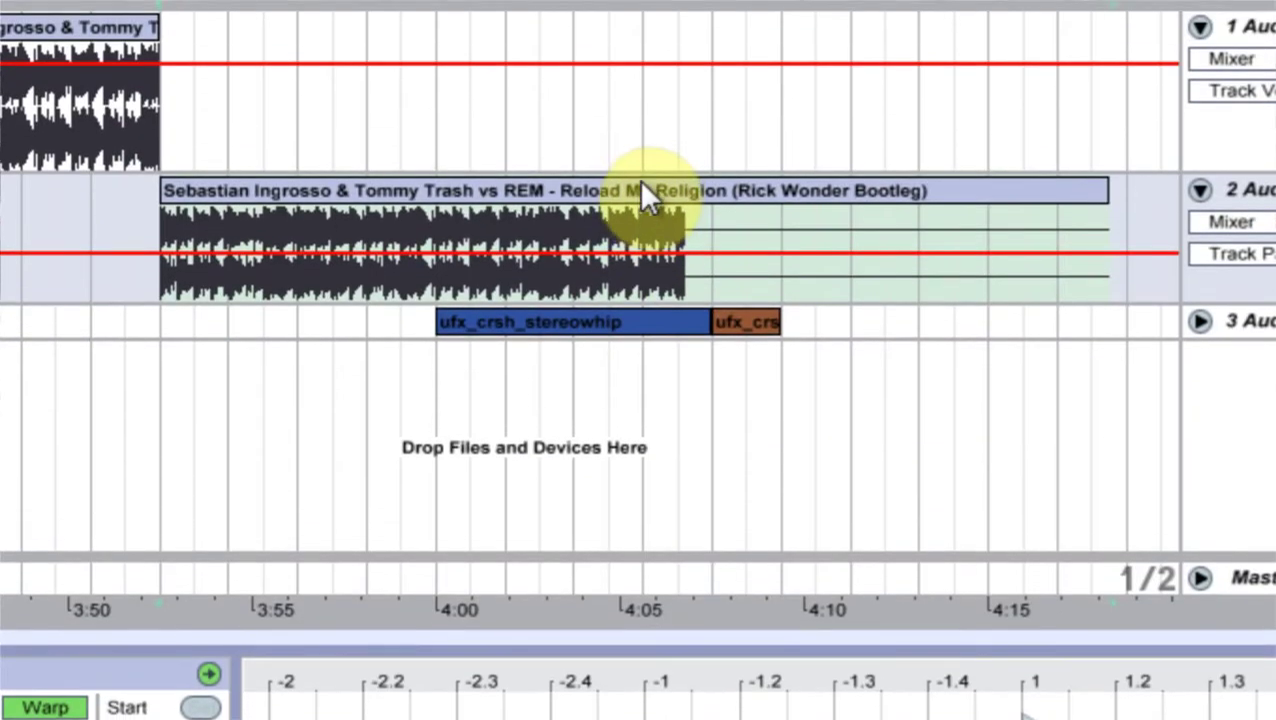
# - Try placing the track 2 clip's start at 125.3 and audition the transition from track 1
pyautogui.moveTo(642, 186)
pyautogui.mouseDown()
pyautogui.moveTo(669, 205)
pyautogui.moveTo(746, 208)
pyautogui.moveTo(770, 490)
pyautogui.mouseUp()
pyautogui.moveTo(682, 475); pyautogui.dragTo(736, 478)
pyautogui.click(719, 443)
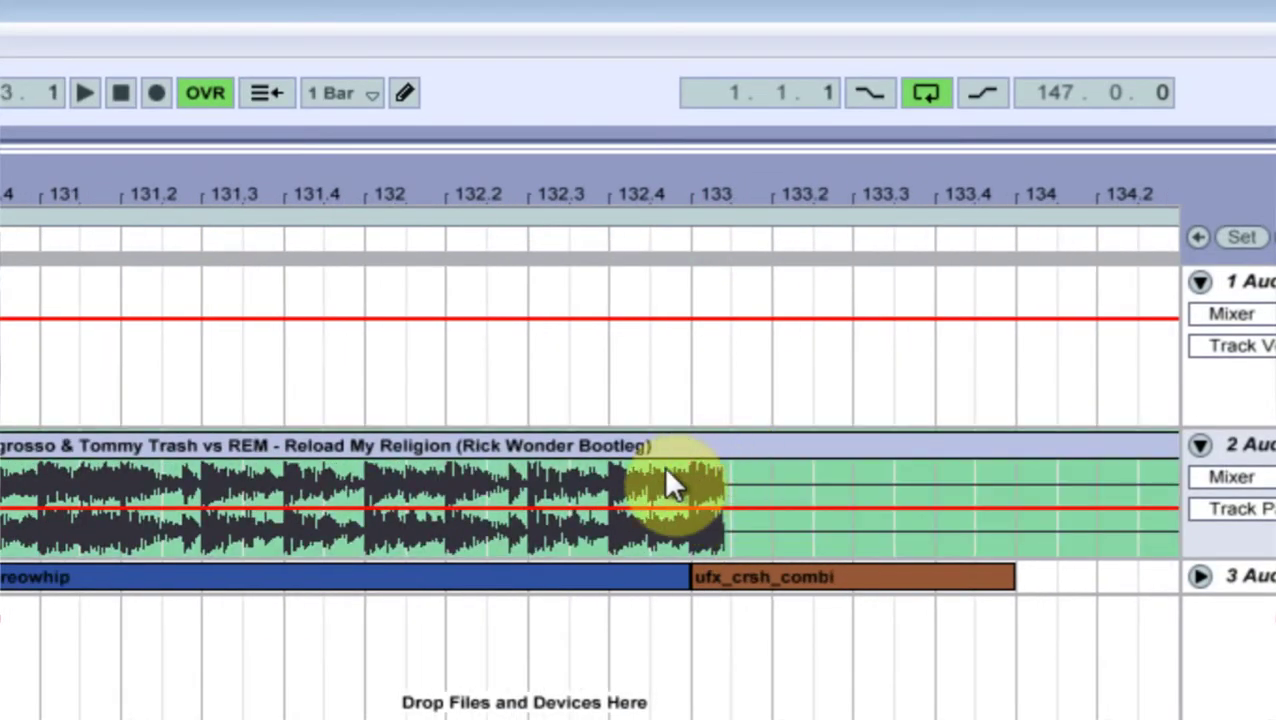
pyautogui.moveTo(527, 200); pyautogui.dragTo(632, 120)
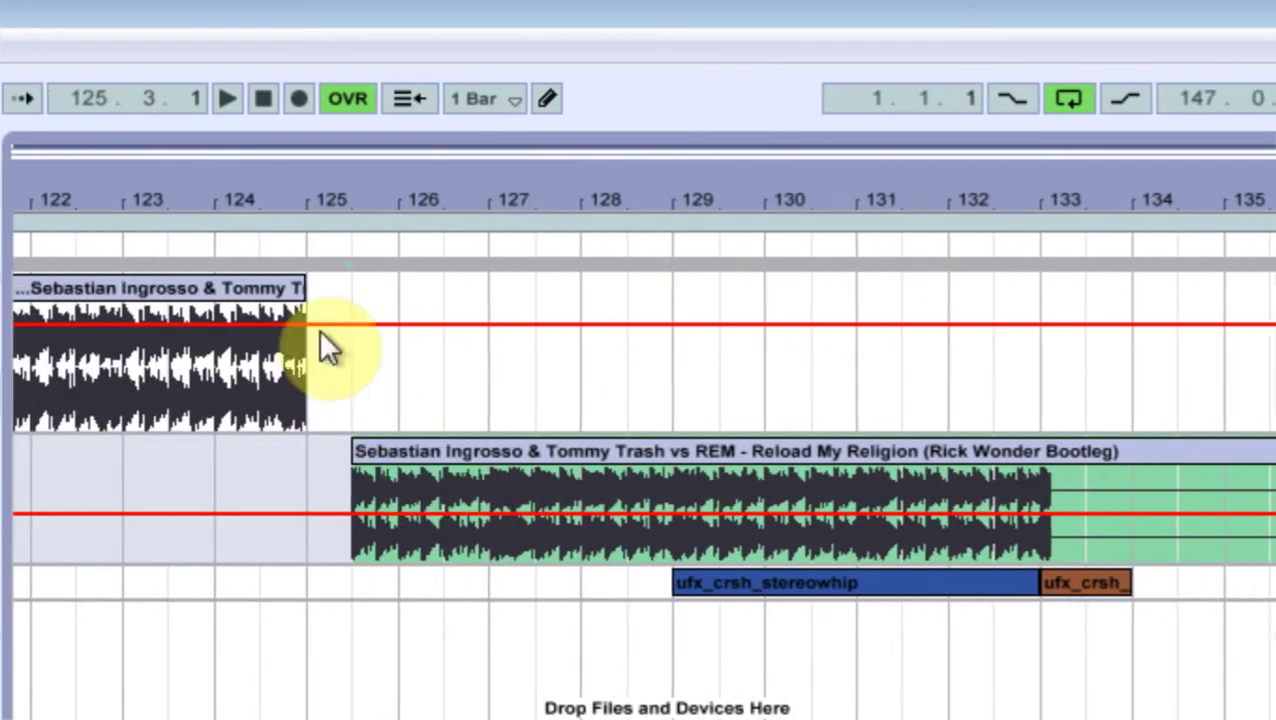
pyautogui.click(259, 239)
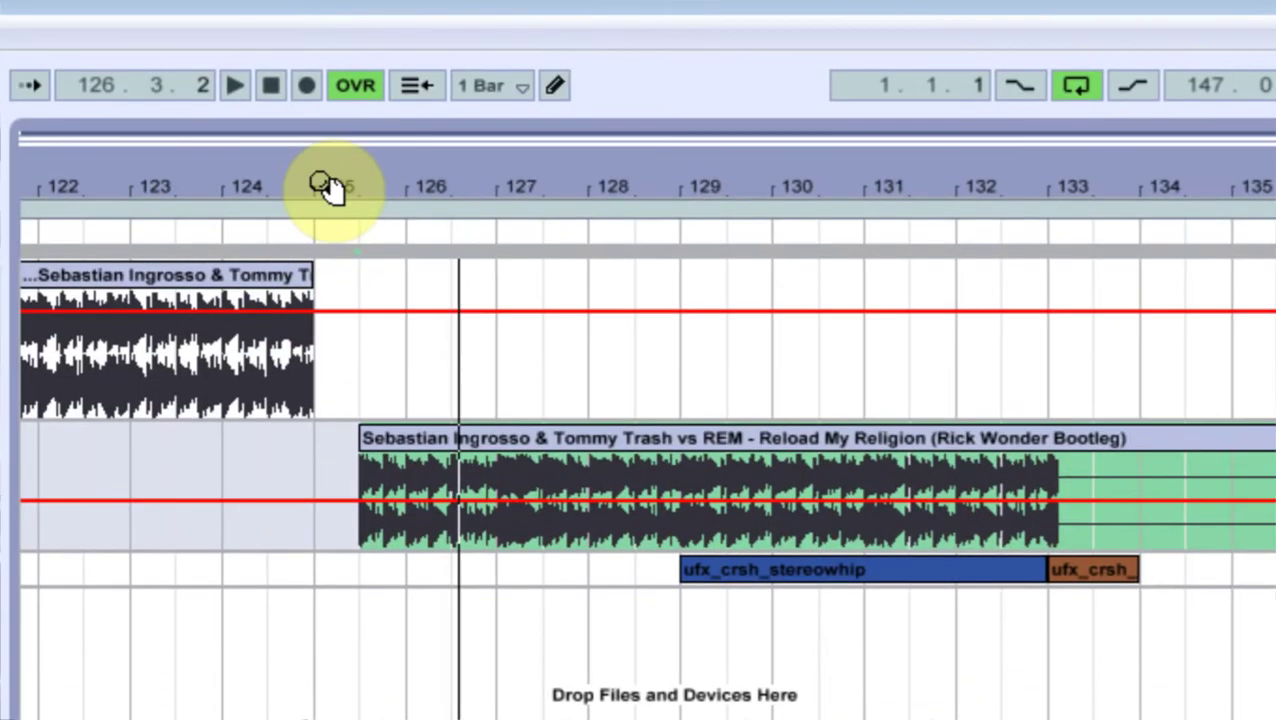
# - Move the track 2 clip's start to 125.2 and select the one-beat gap from 125 to 125.2 before it
pyautogui.moveTo(319, 180); pyautogui.dragTo(319, 360)
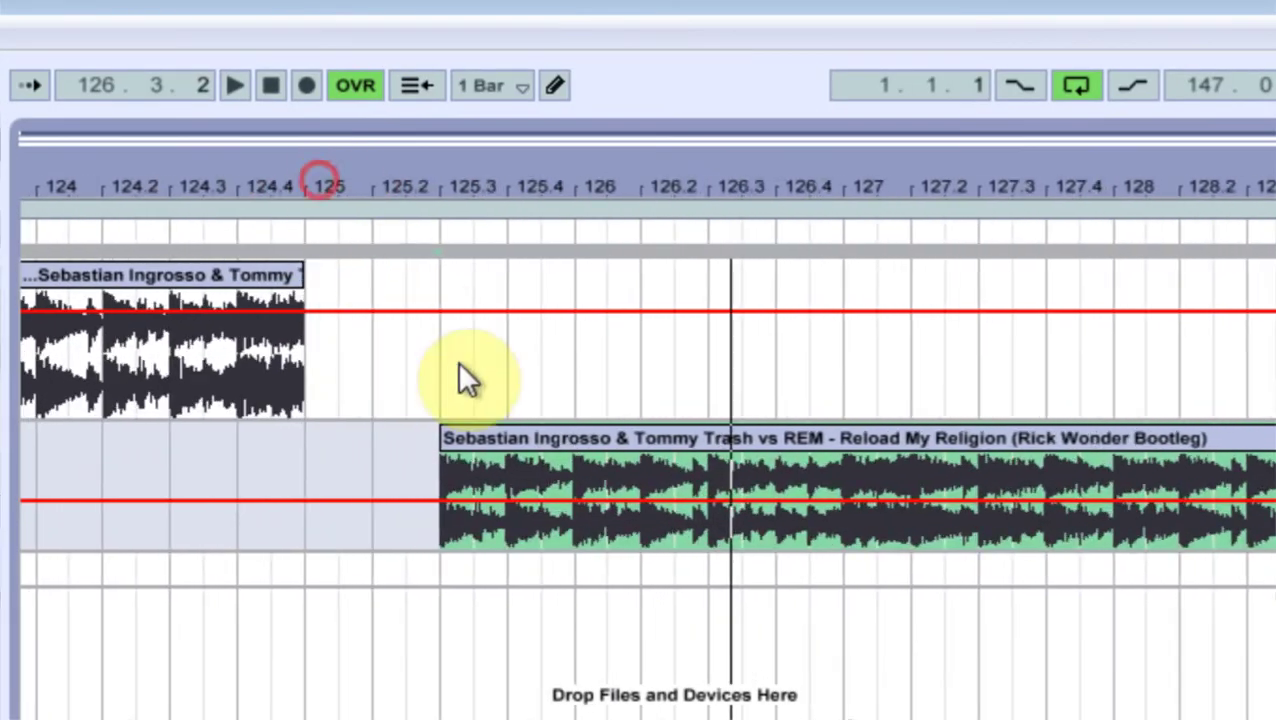
pyautogui.moveTo(464, 440)
pyautogui.mouseDown()
pyautogui.moveTo(530, 450)
pyautogui.moveTo(474, 442)
pyautogui.mouseUp()
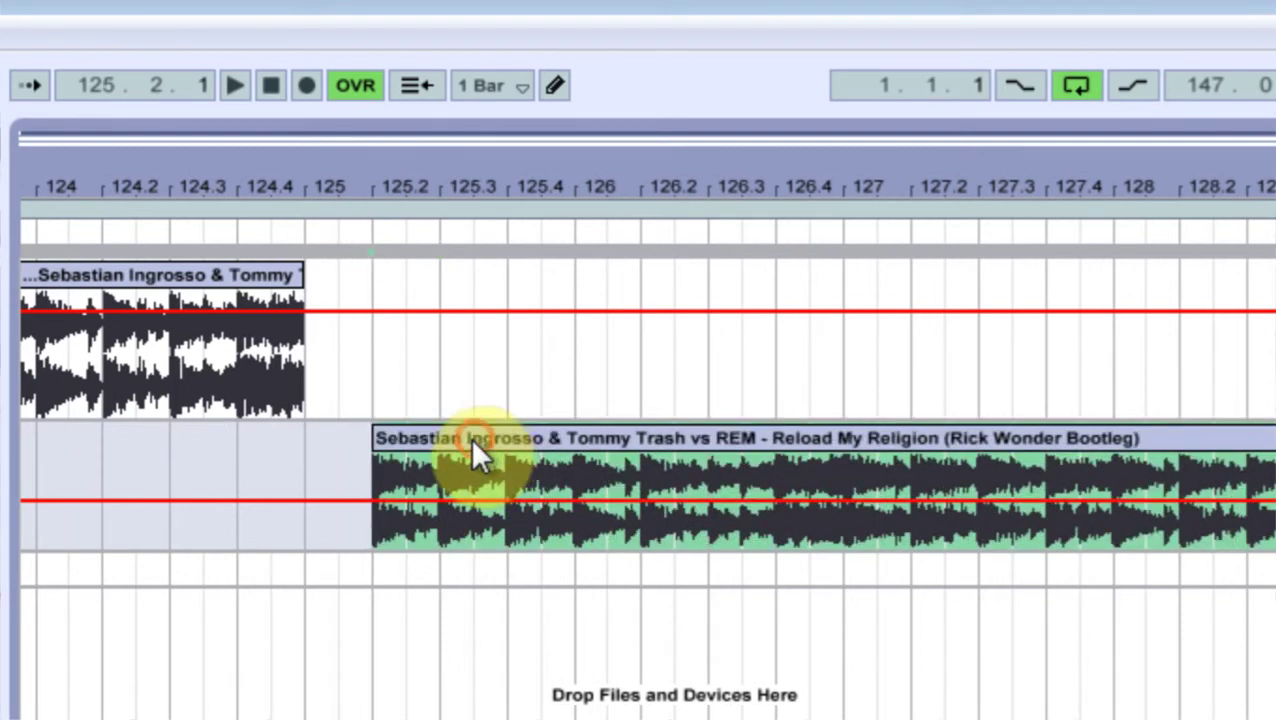
pyautogui.click(359, 468)
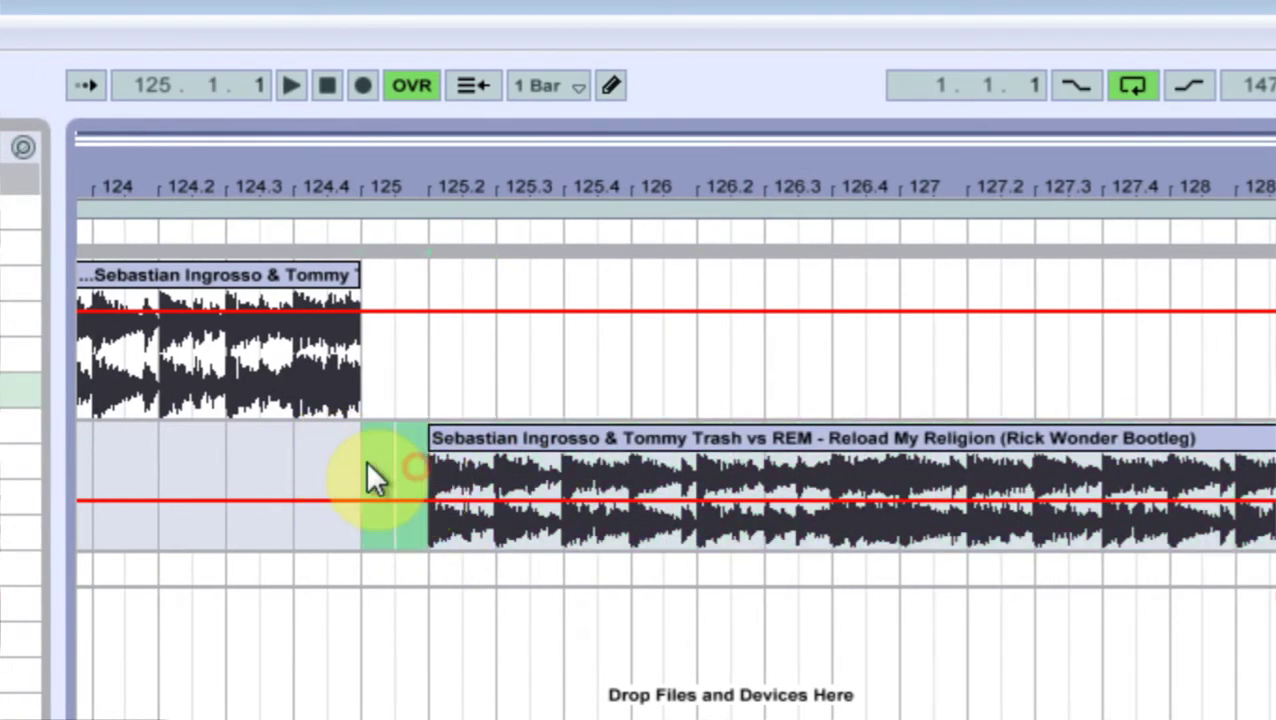
pyautogui.click(474, 440)
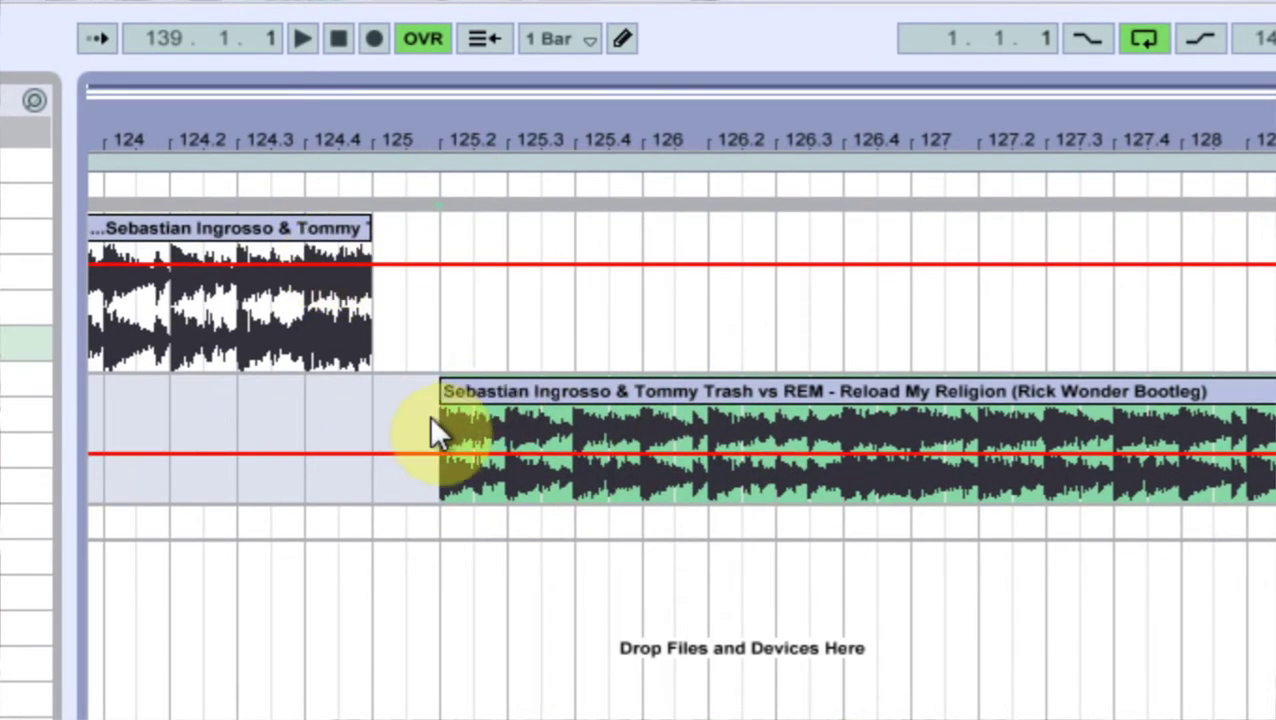
pyautogui.moveTo(432, 432); pyautogui.dragTo(367, 404)
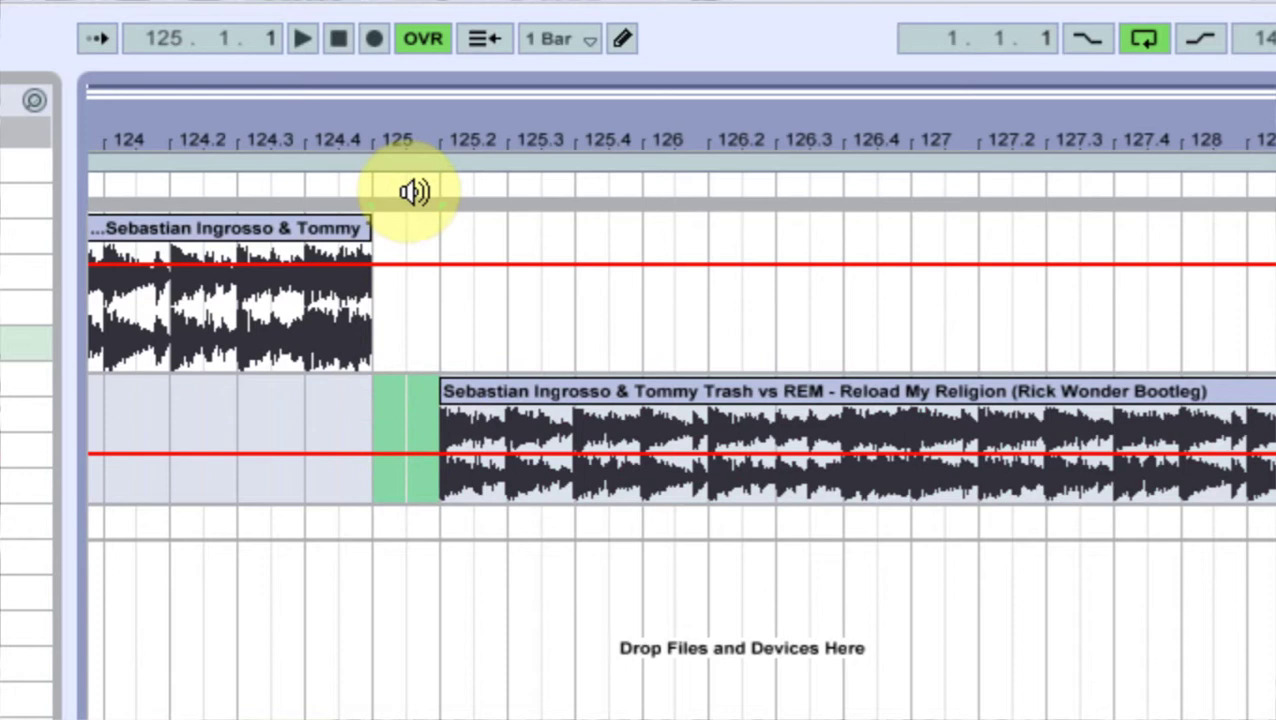
# - Play the transition from bar 125 to 126 and review the junction between the track 1 and track 2 clips
pyautogui.press('space')
pyautogui.press('space')
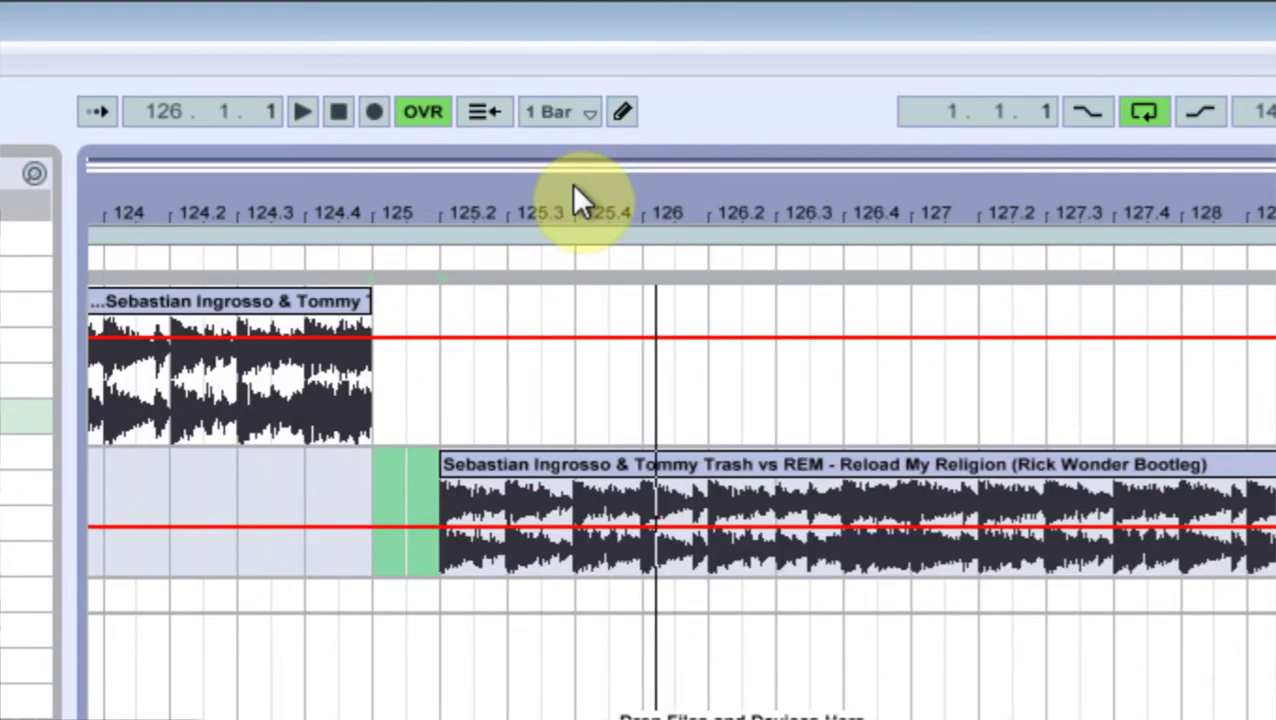
pyautogui.moveTo(570, 126); pyautogui.dragTo(862, 66)
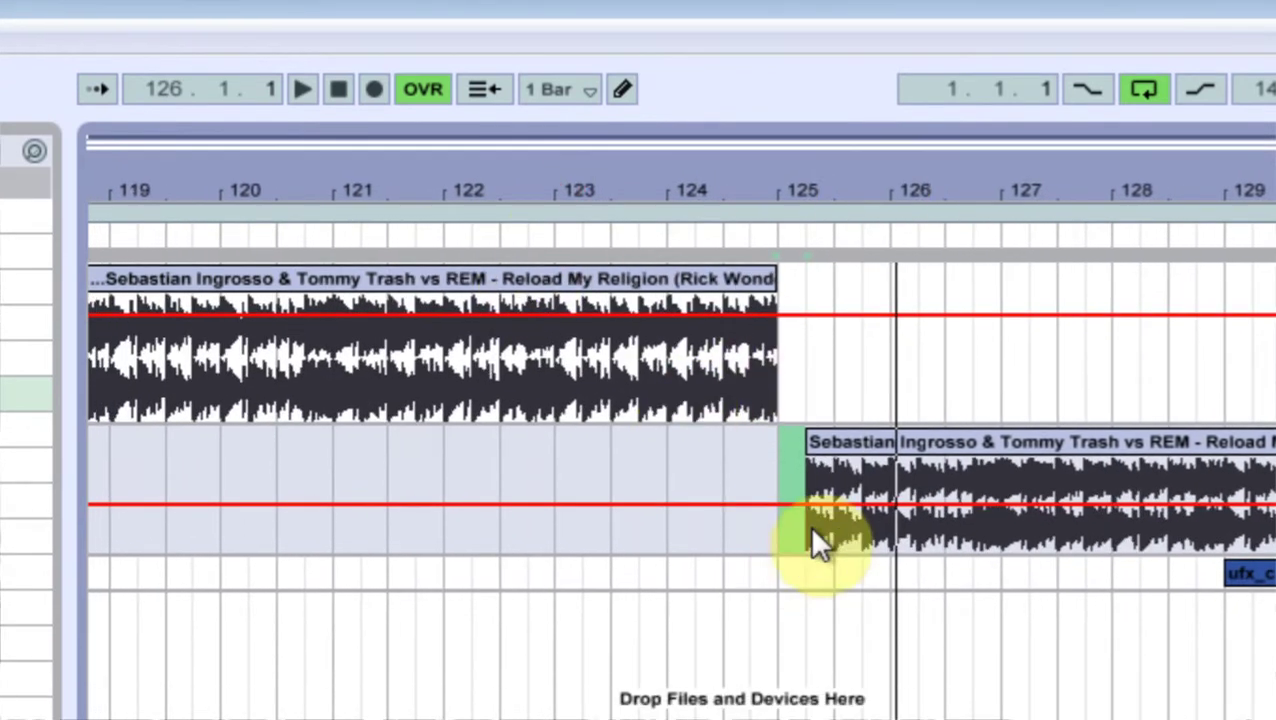
# - Audition the end of the track 1 clip from around bar 121 to look for a beat that can fill the gap
pyautogui.click(798, 500)
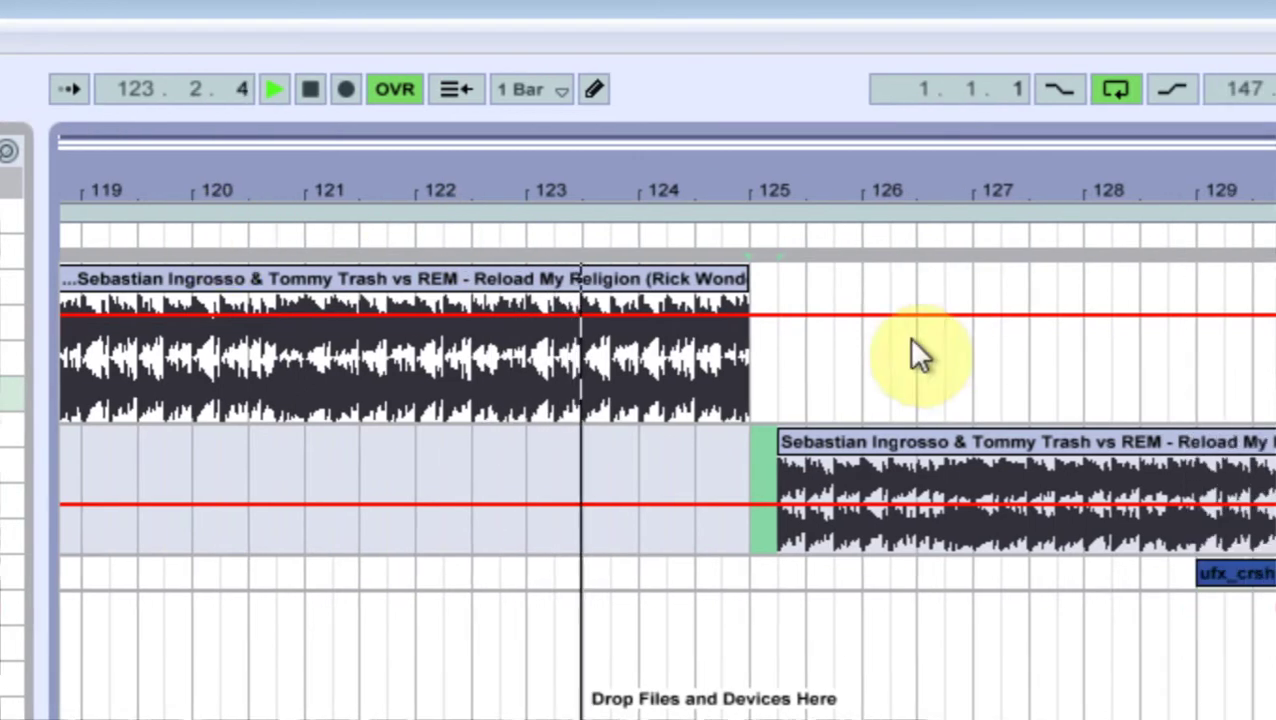
pyautogui.press('space')
pyautogui.click(545, 366)
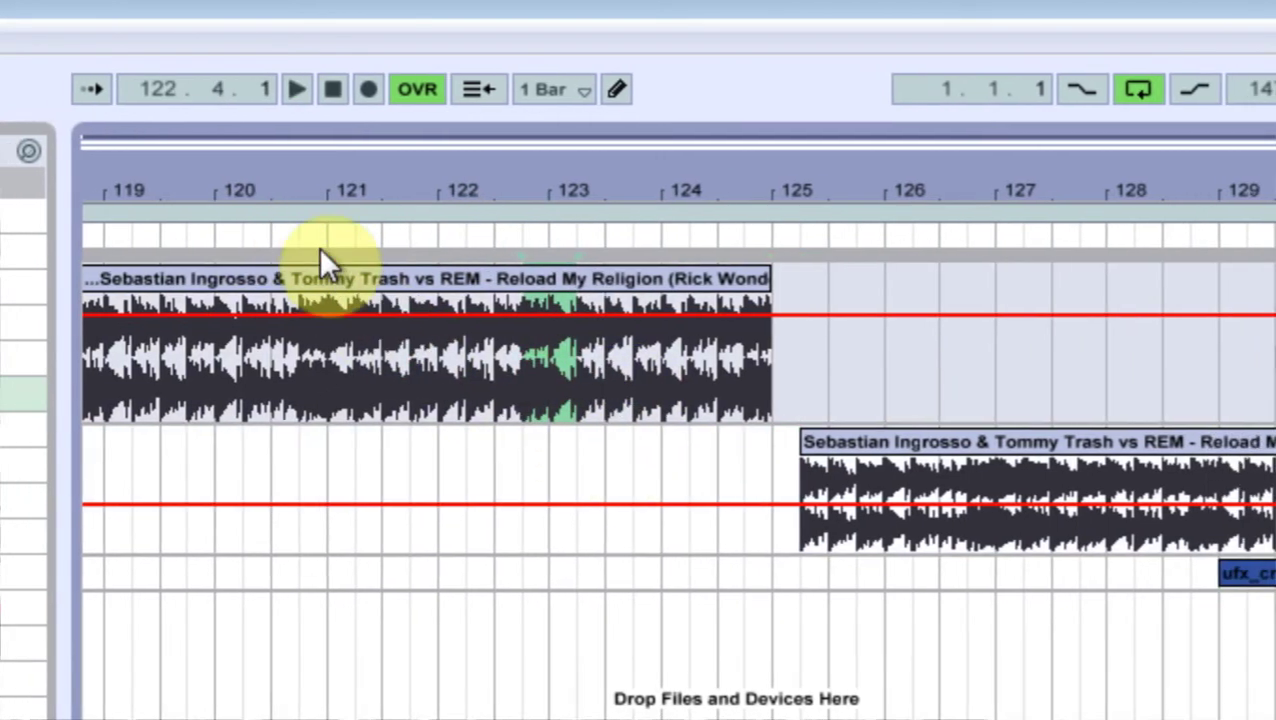
pyautogui.click(320, 233)
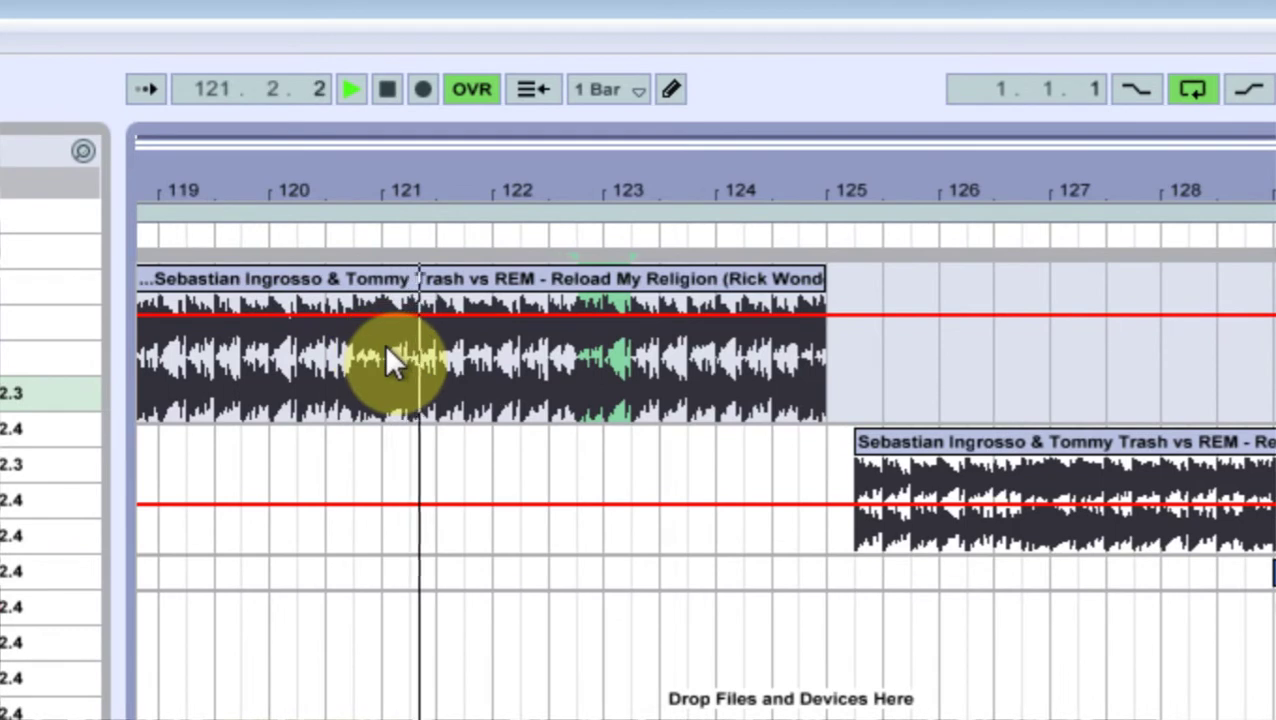
pyautogui.press('space')
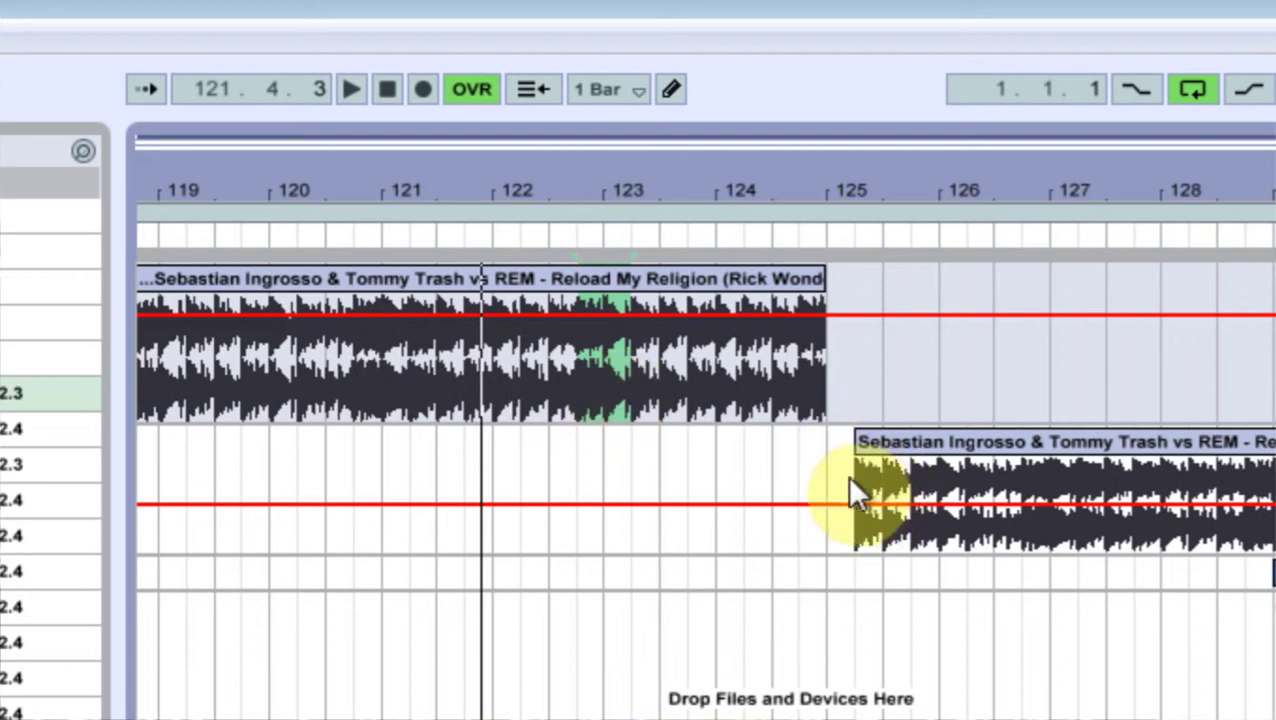
# - Copy the one-beat slice at 123 on track 1 into the track 2 gap from 125 to 125.2 and audition the junction
pyautogui.click(410, 372)
pyautogui.click(561, 246)
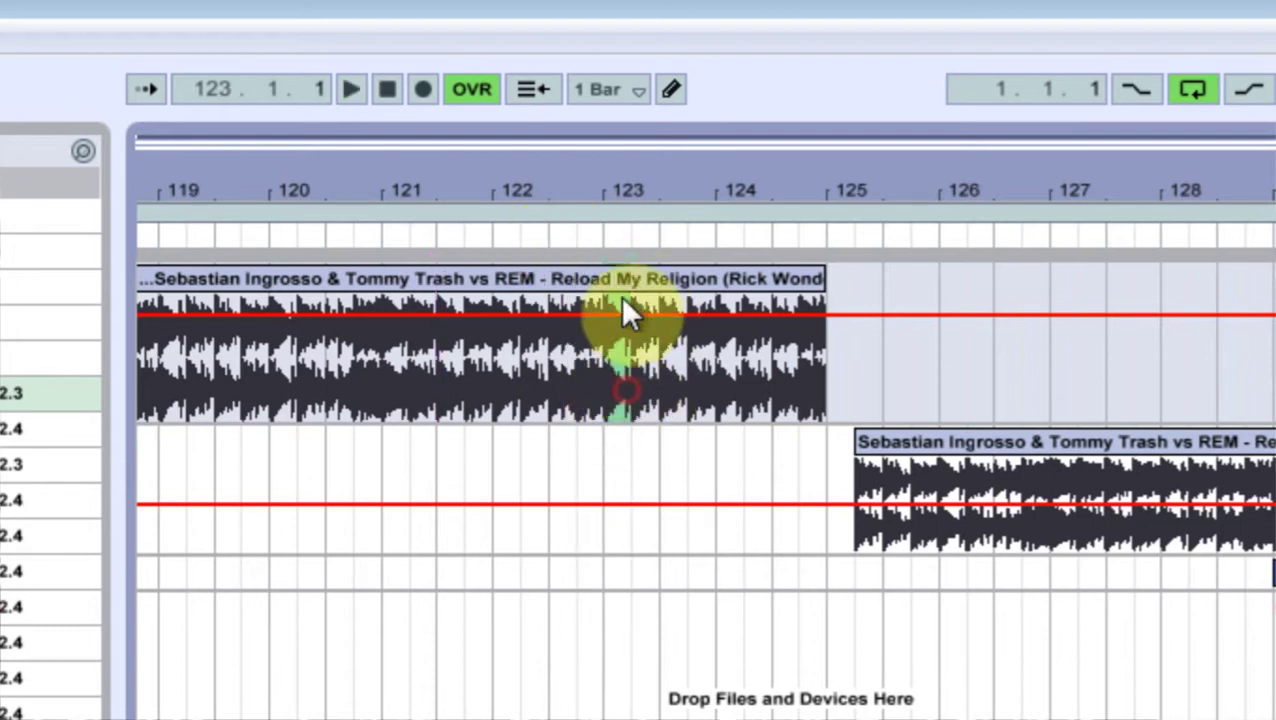
pyautogui.click(838, 504)
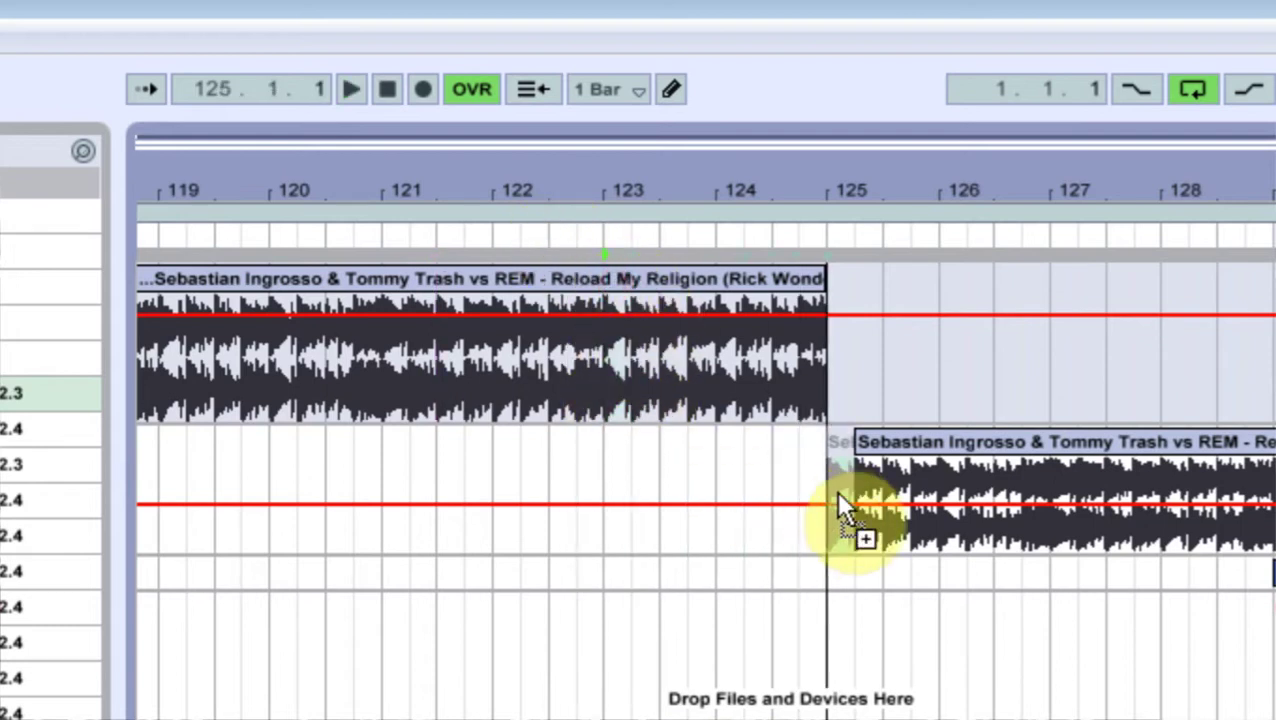
pyautogui.moveTo(838, 493); pyautogui.dragTo(838, 492)
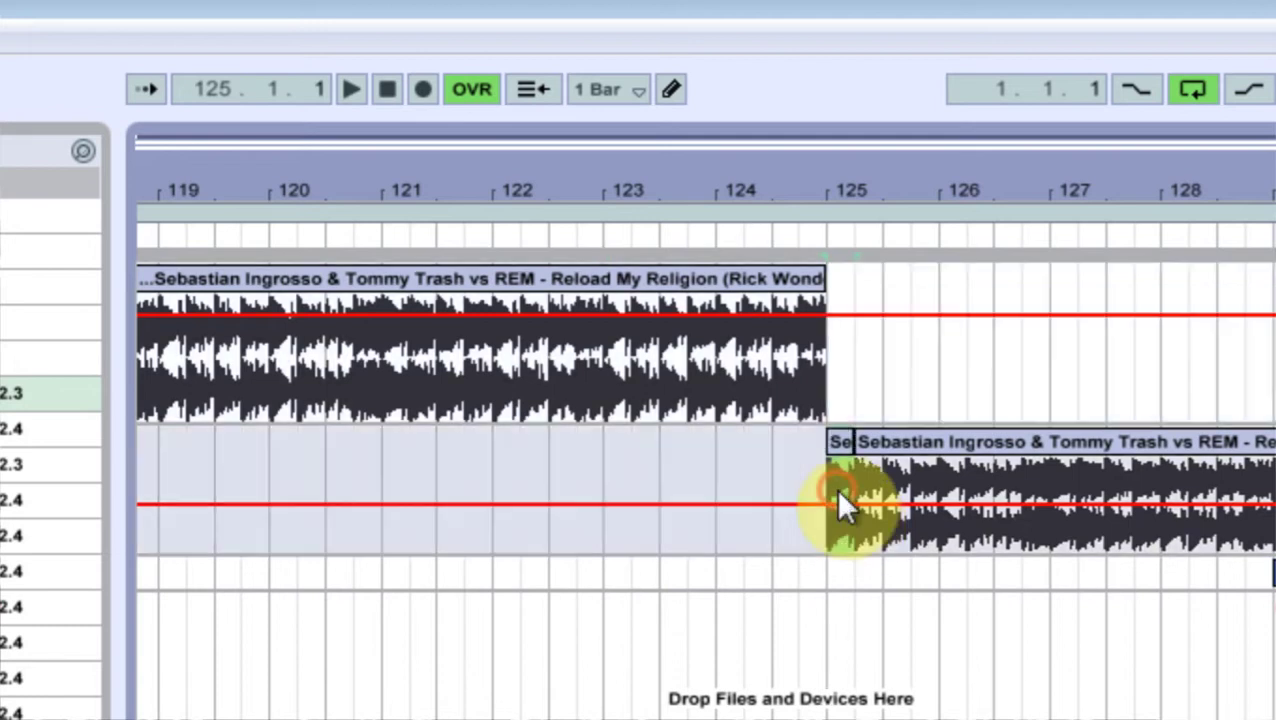
pyautogui.click(600, 242)
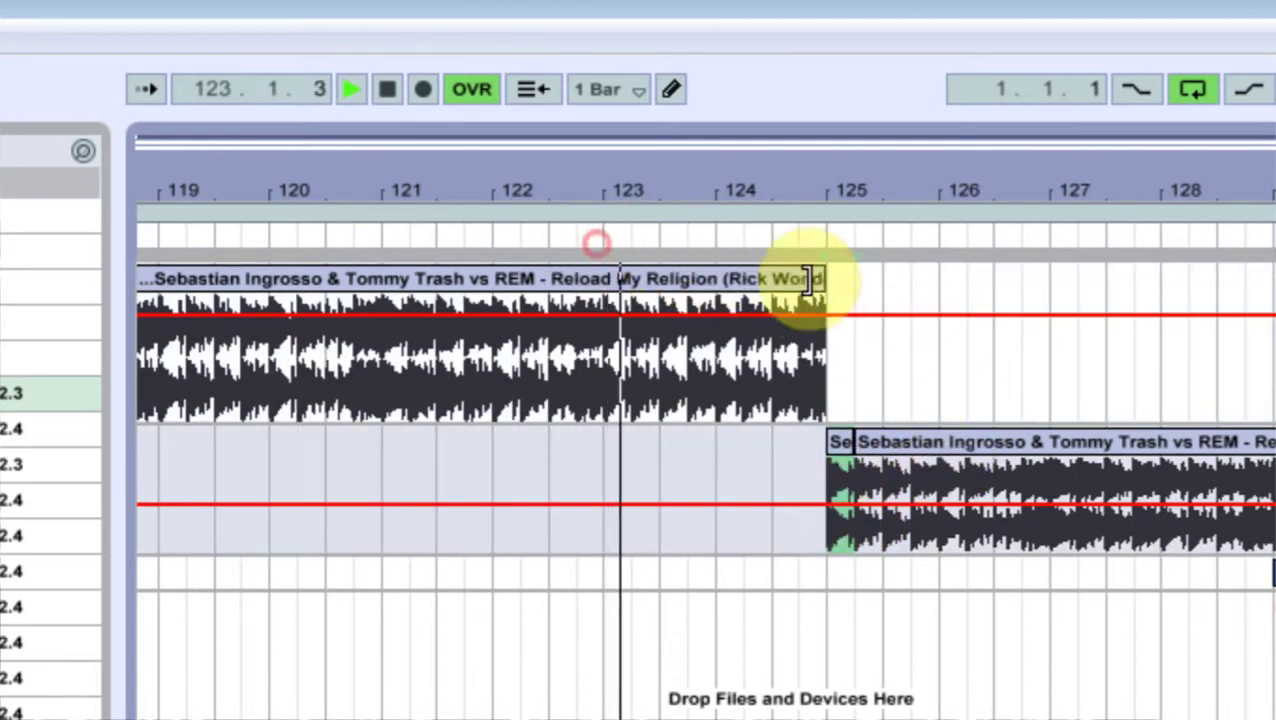
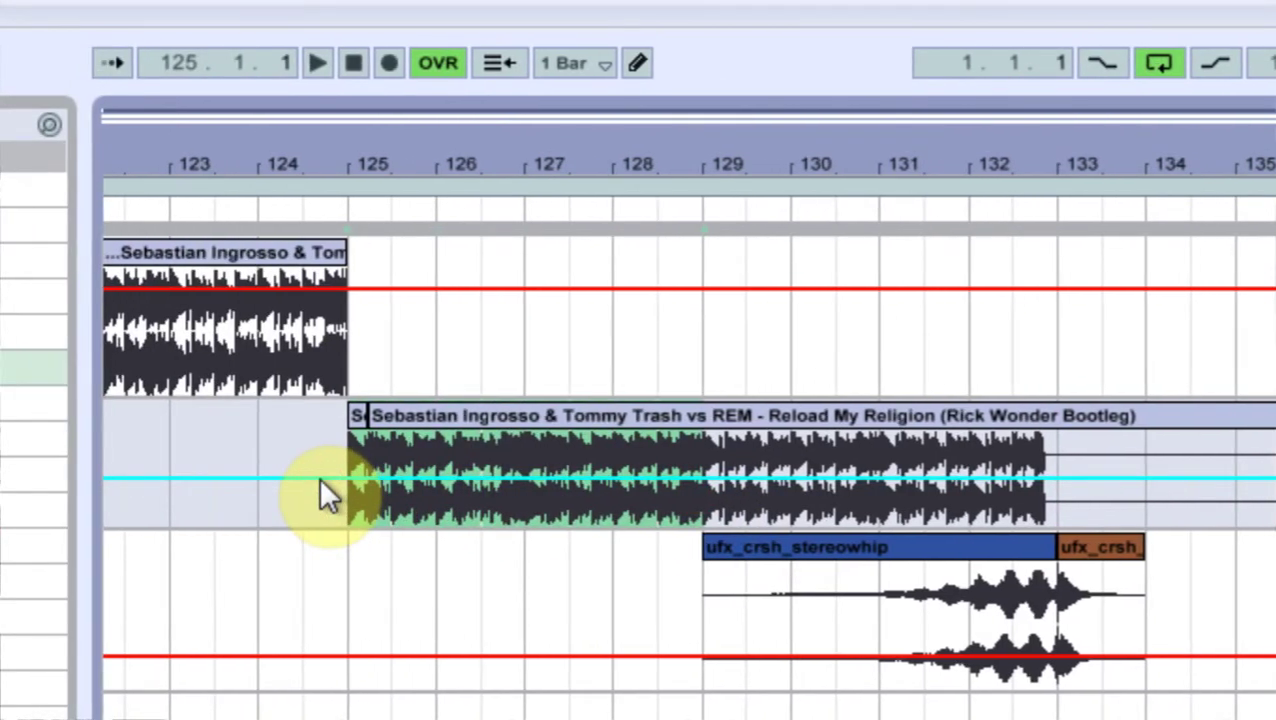
# - Duplicate the four-bar section from 125 to 129 on track 2 so the copy fills 129 to 133, and audition its ending
pyautogui.hotkey('ctrl', 'd')
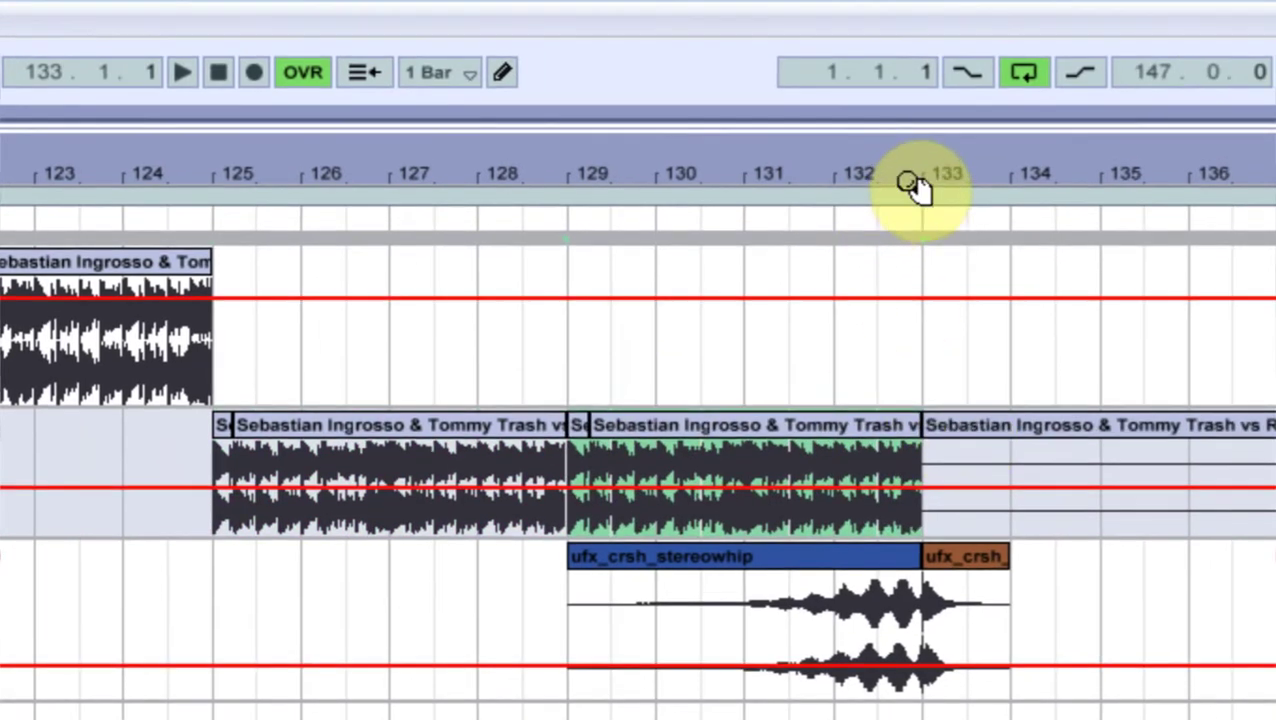
pyautogui.moveTo(911, 182); pyautogui.dragTo(906, 178)
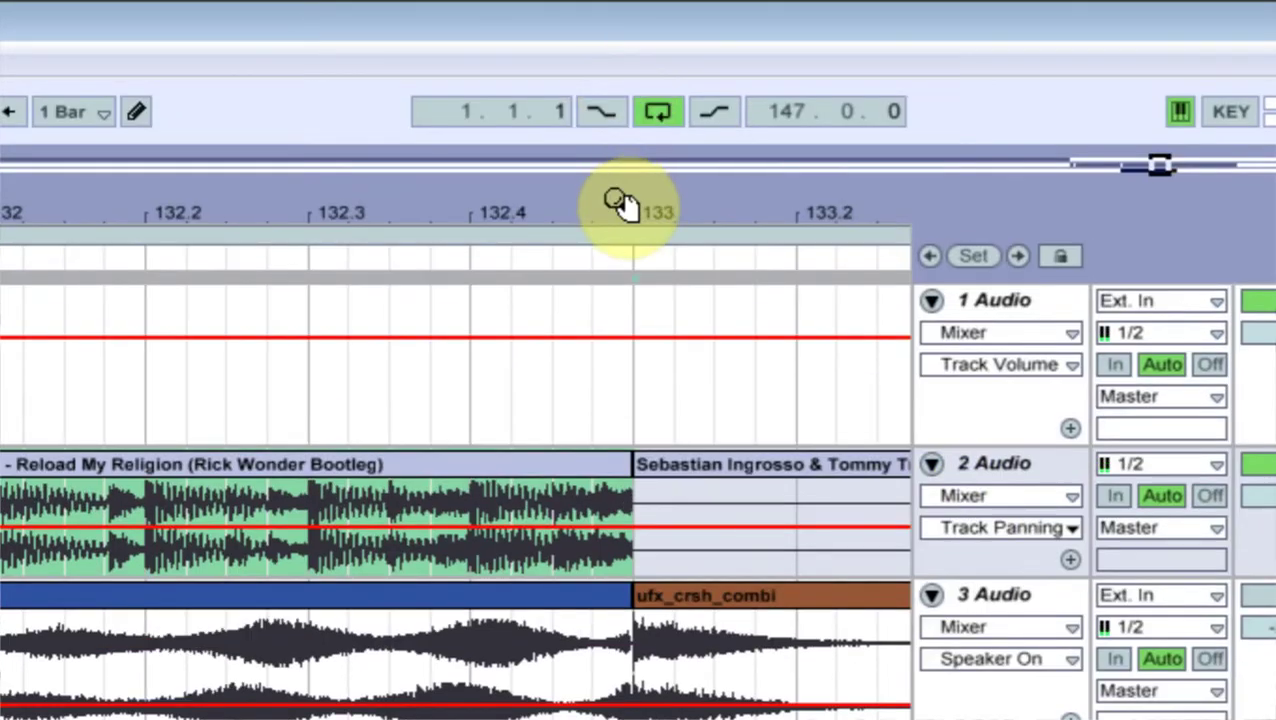
pyautogui.moveTo(617, 202); pyautogui.dragTo(612, 204)
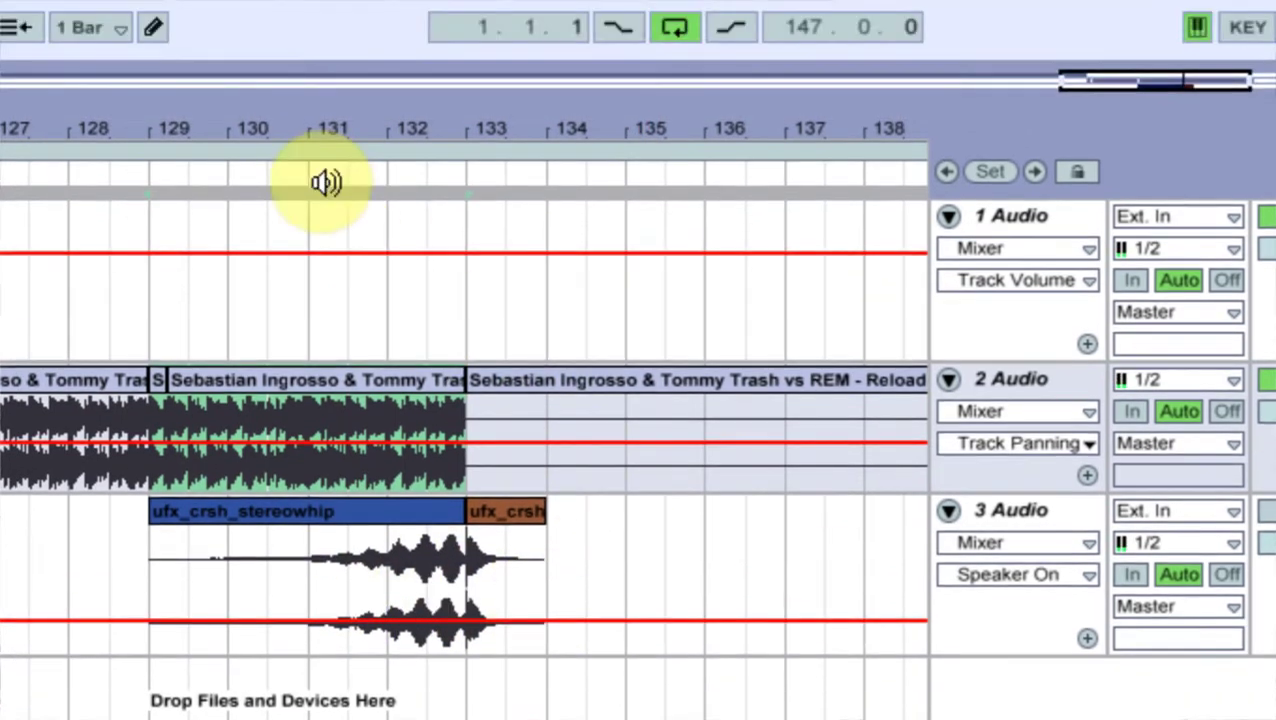
pyautogui.click(325, 65)
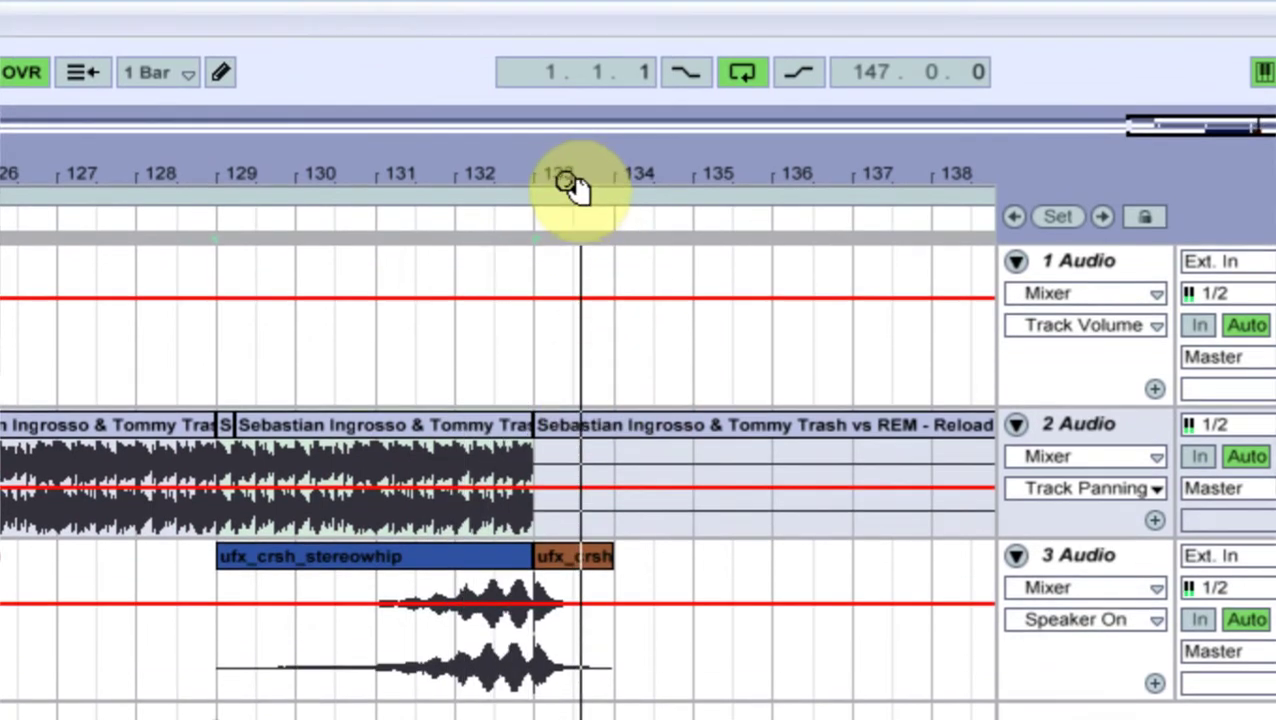
pyautogui.moveTo(572, 186); pyautogui.dragTo(564, 170)
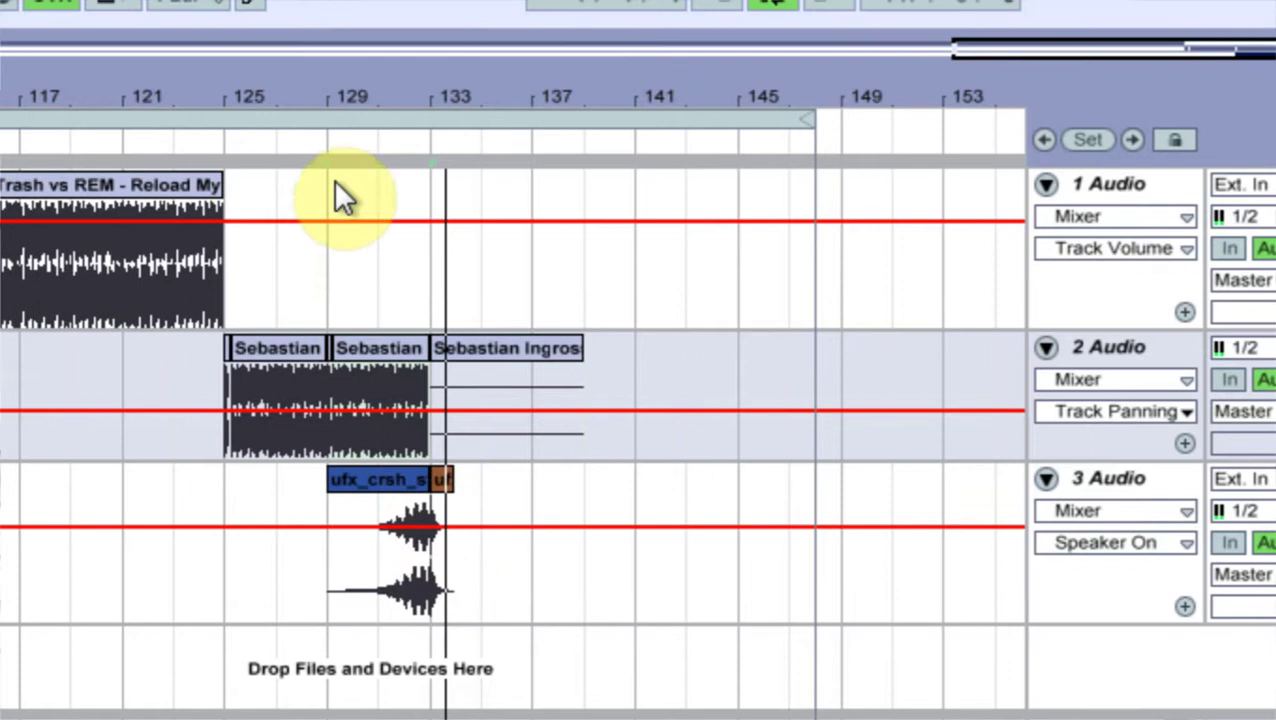
# - Copy the opening eight bars of the track 1 clip, from bar 1 to bar 9
pyautogui.click(296, 172)
pyautogui.moveTo(326, 180); pyautogui.dragTo(326, 40)
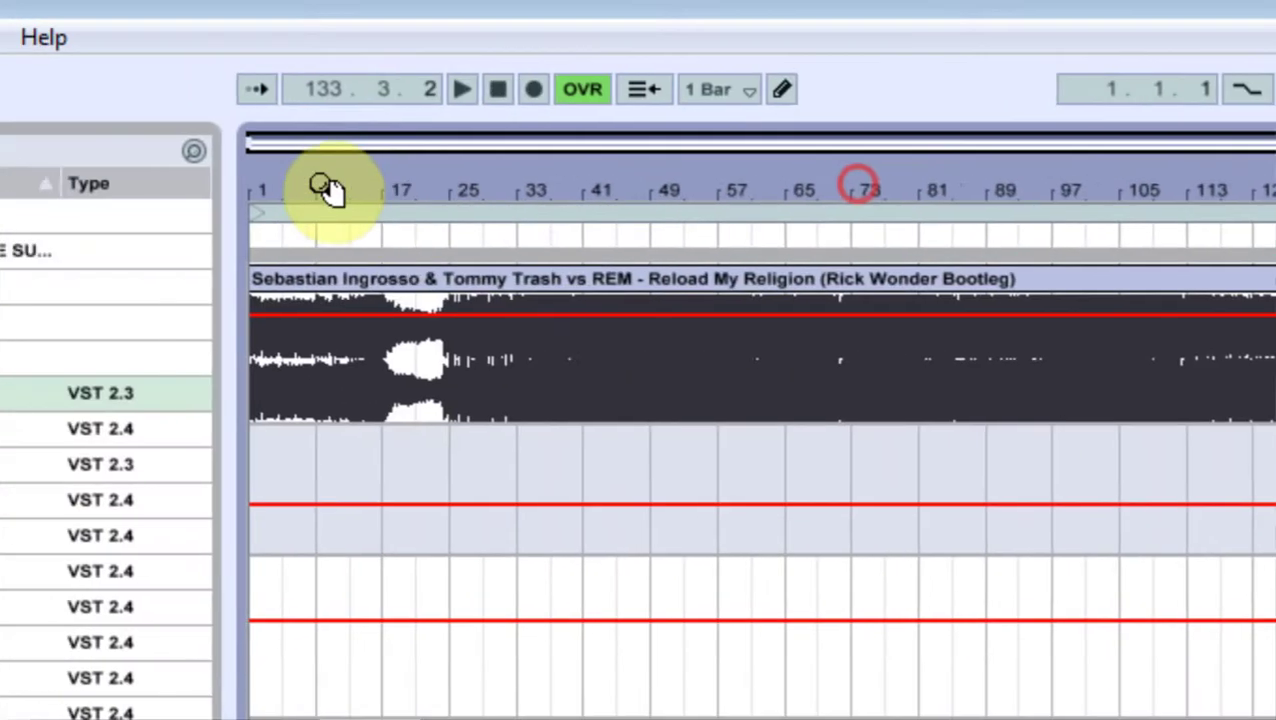
pyautogui.moveTo(450, 190); pyautogui.dragTo(392, 368)
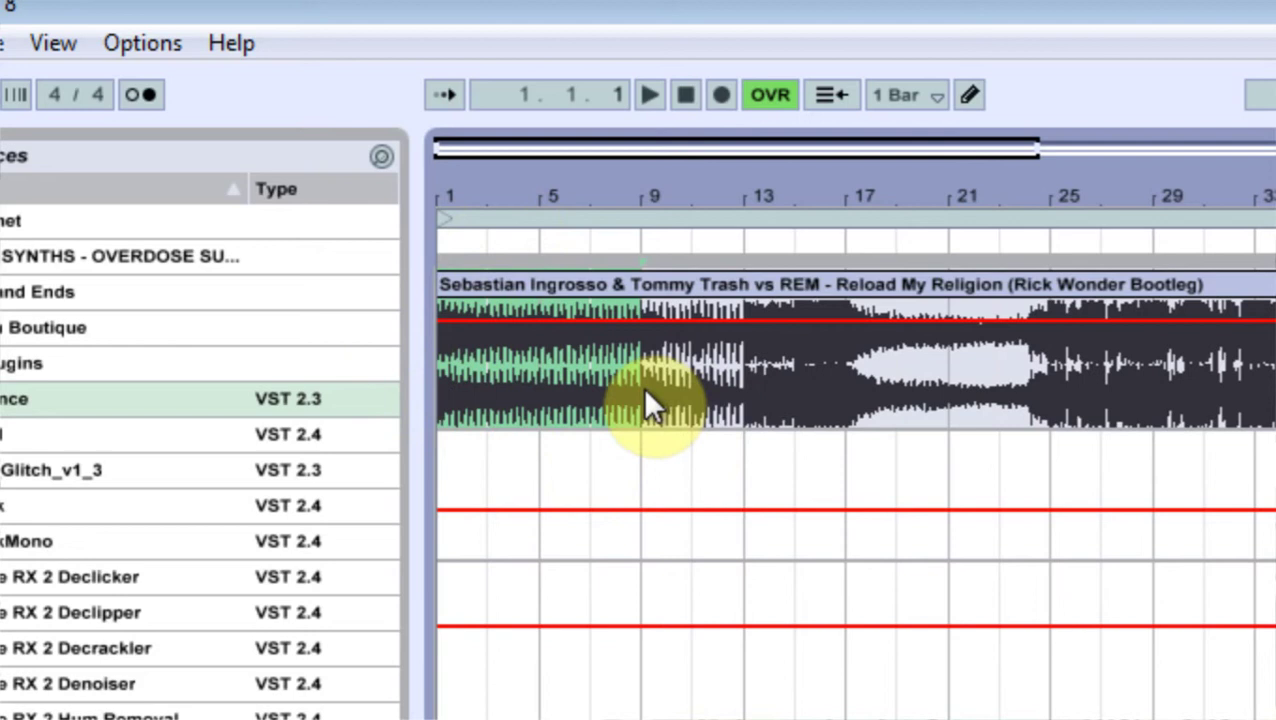
pyautogui.moveTo(719, 185); pyautogui.dragTo(714, 60)
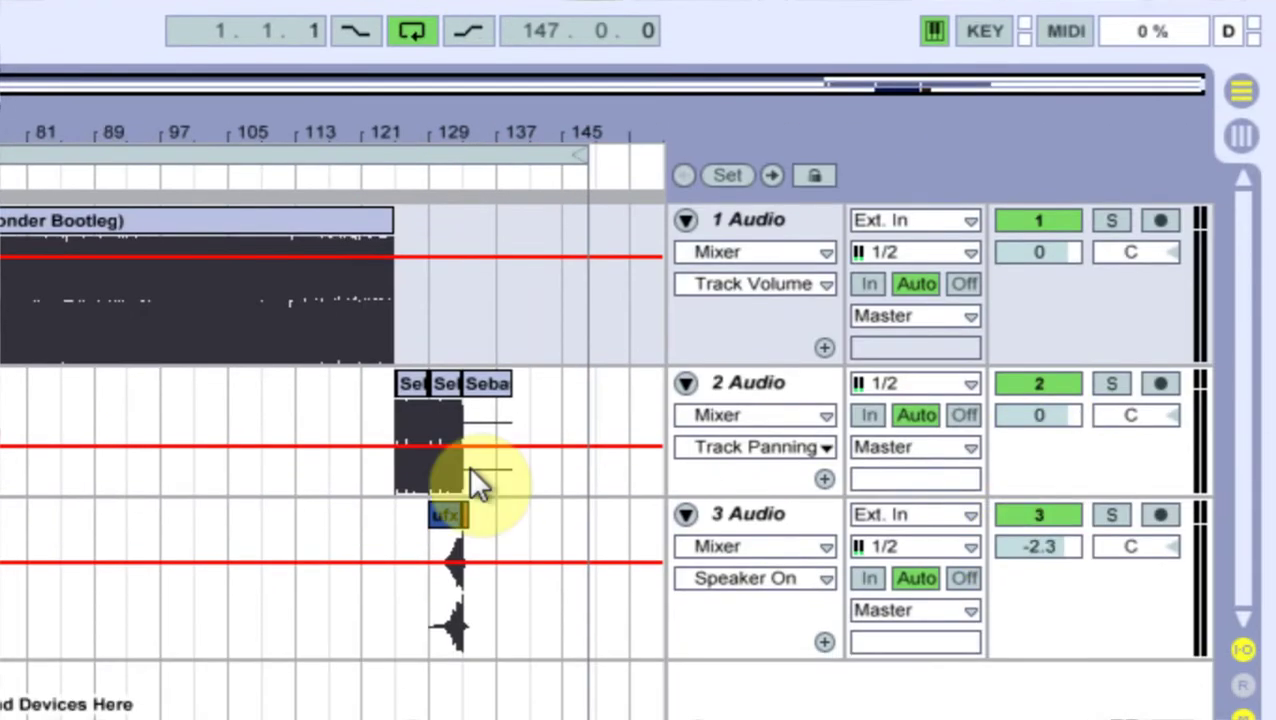
# - Insert a new audio track below track 2, paste the copied eight bars at bar 133, and unfold the track
pyautogui.click(469, 466)
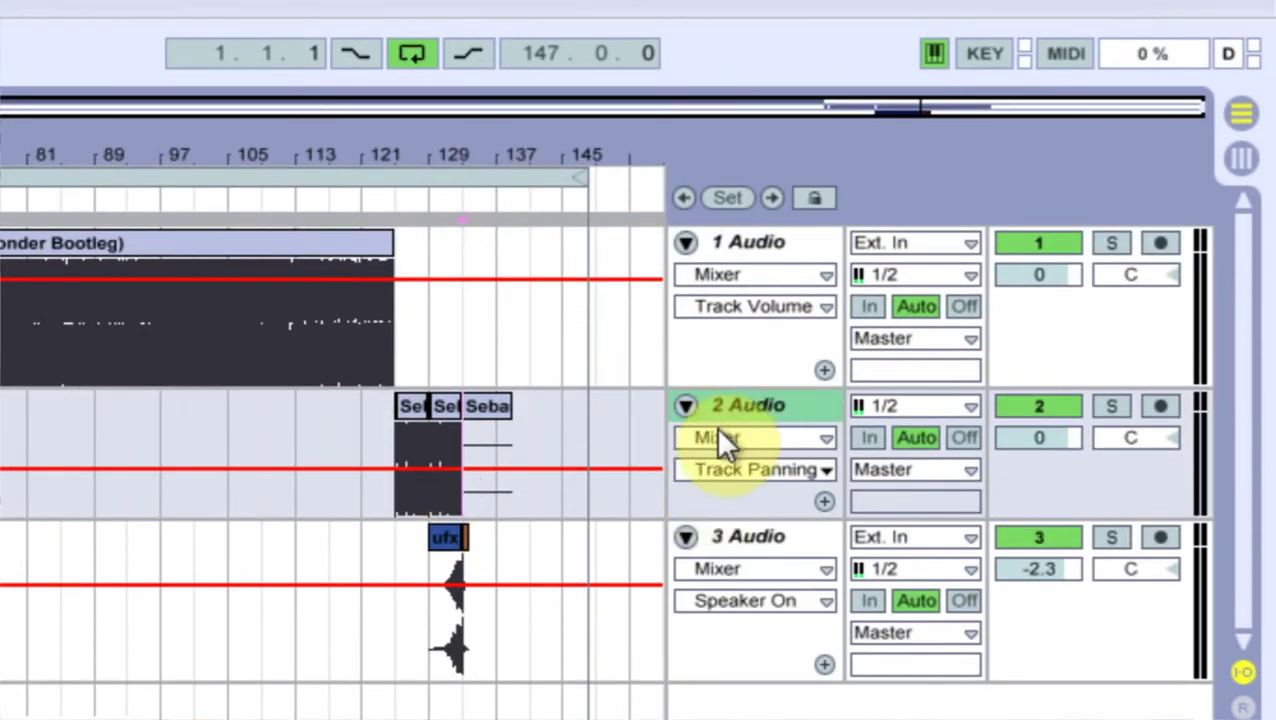
pyautogui.hotkey('ctrl', 't')
pyautogui.moveTo(476, 145); pyautogui.dragTo(87, 570)
pyautogui.click(182, 513)
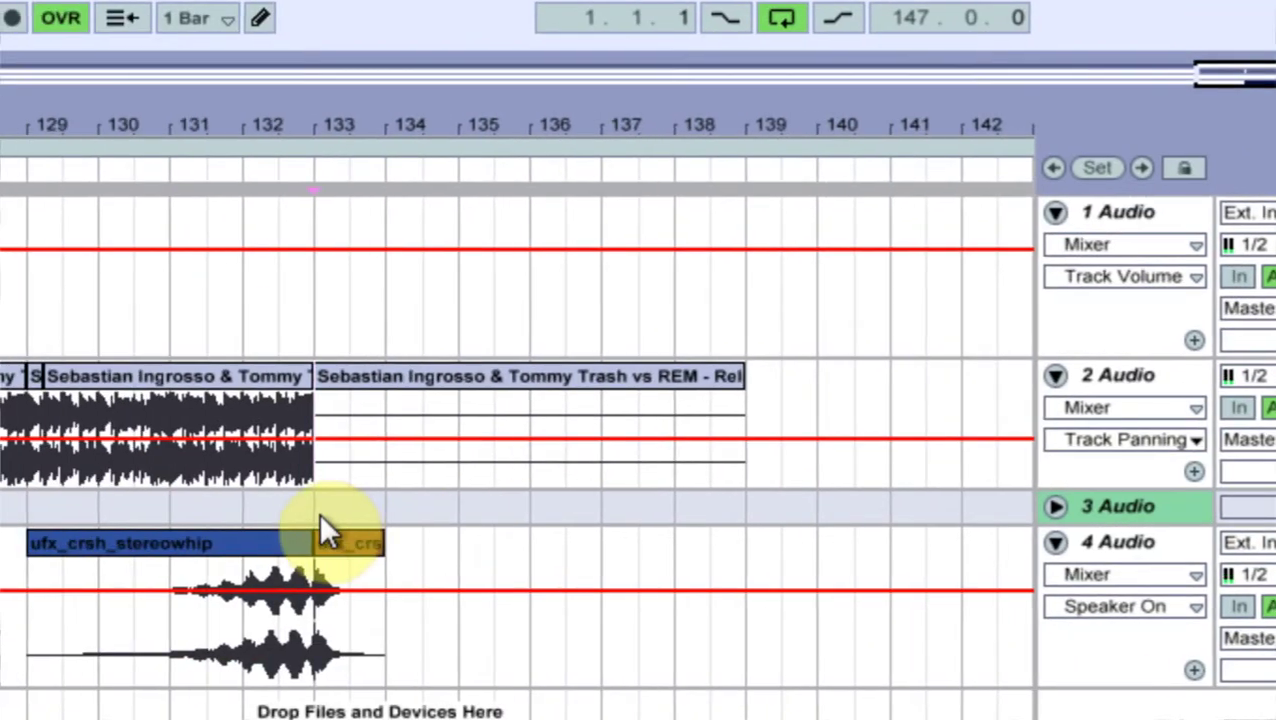
pyautogui.hotkey('ctrl', 'v')
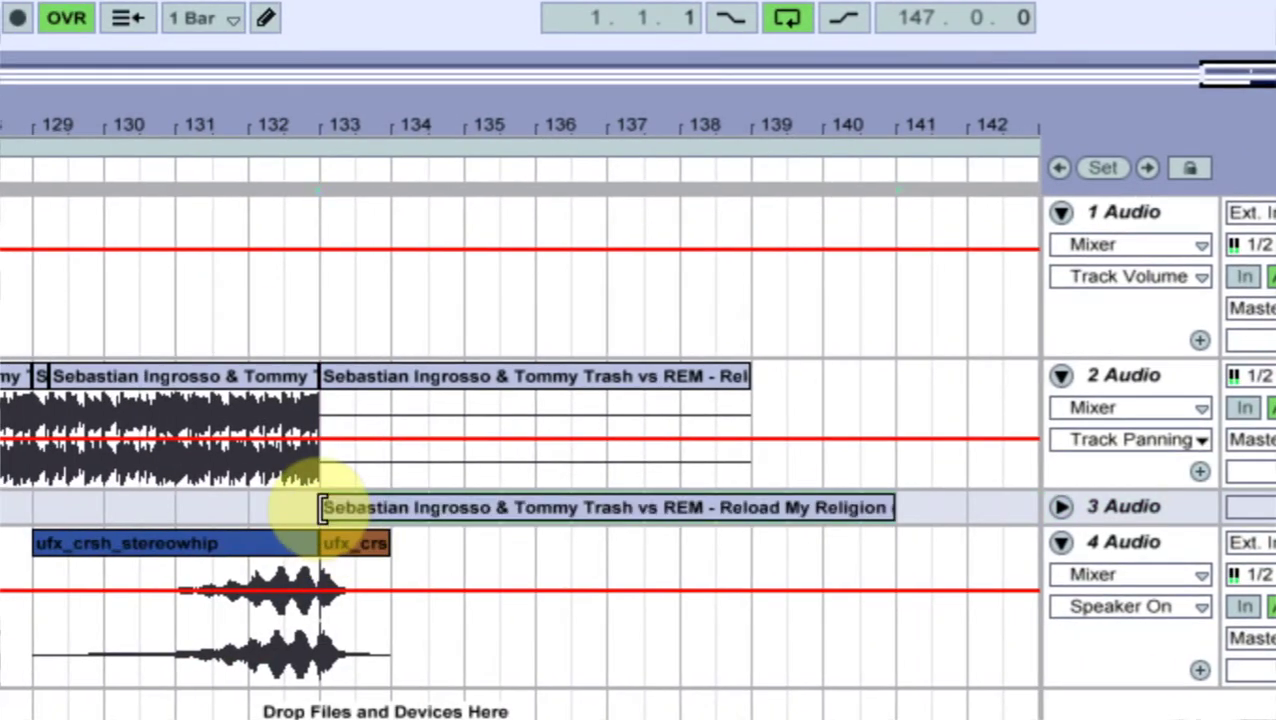
pyautogui.click(1061, 506)
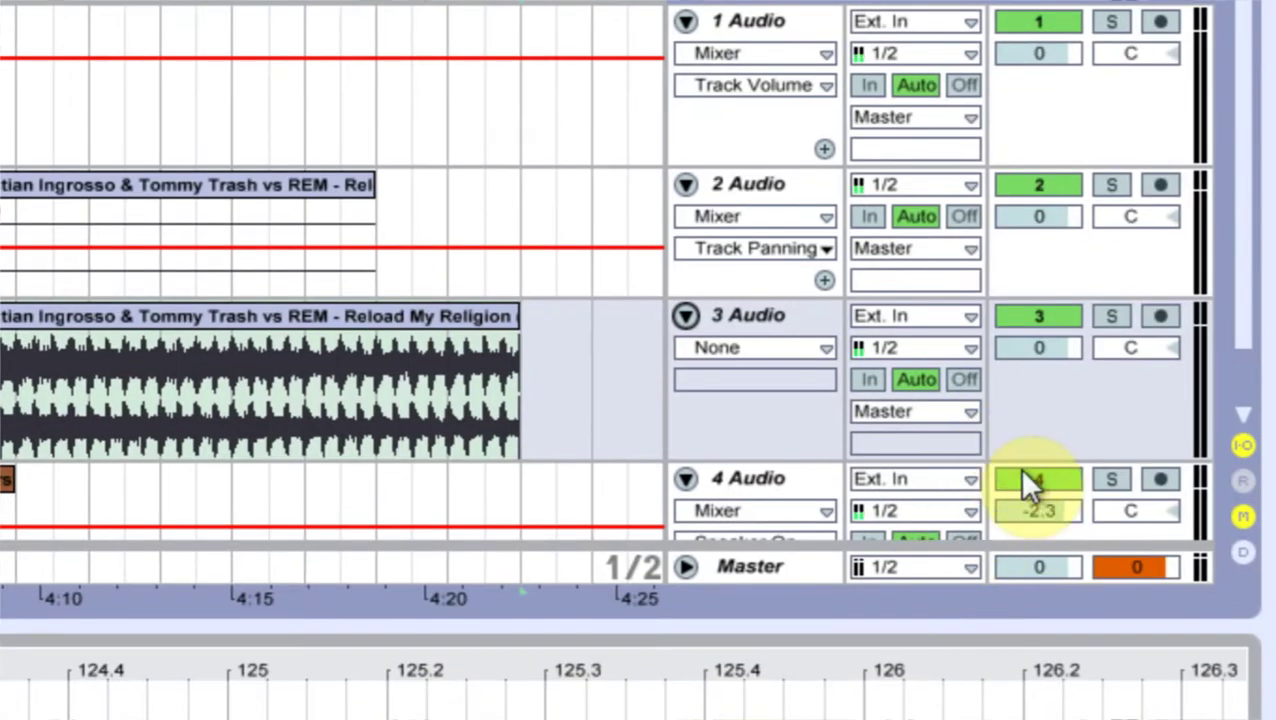
# - Audition the transition into the track 3 clip at bar 133 with track 4 muted and again with track 4 active
pyautogui.click(1036, 482)
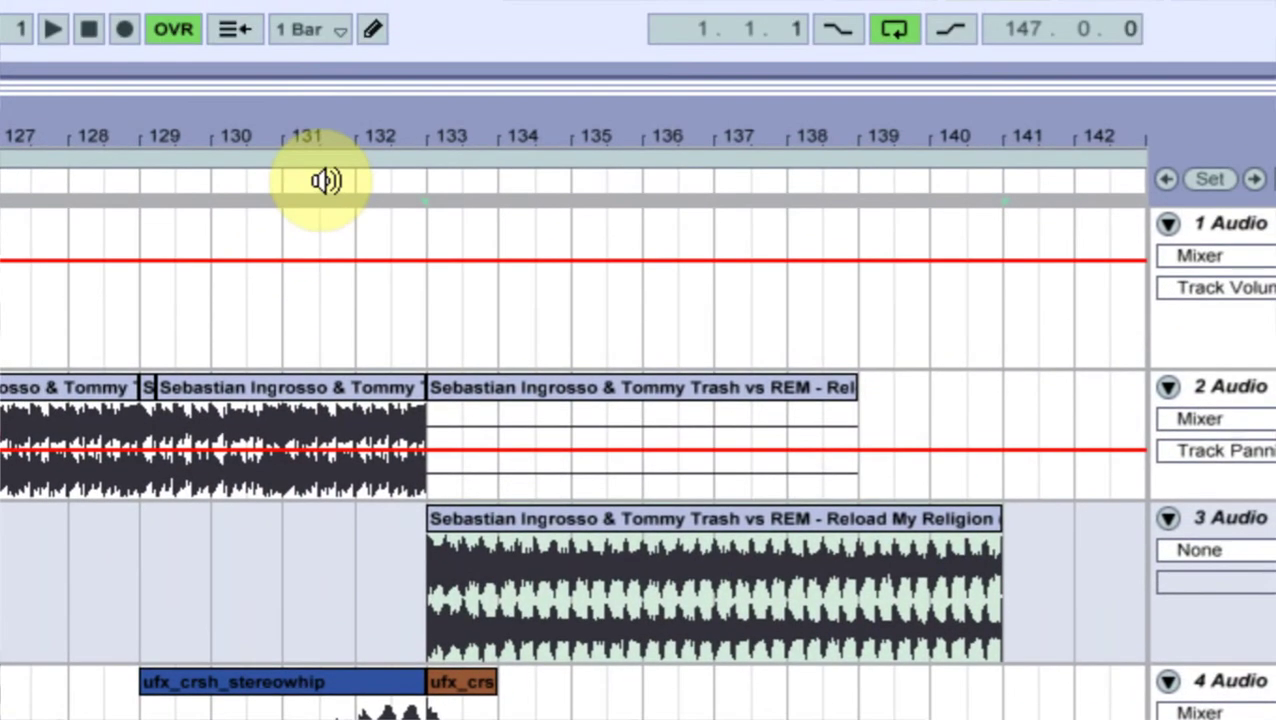
pyautogui.click(326, 180)
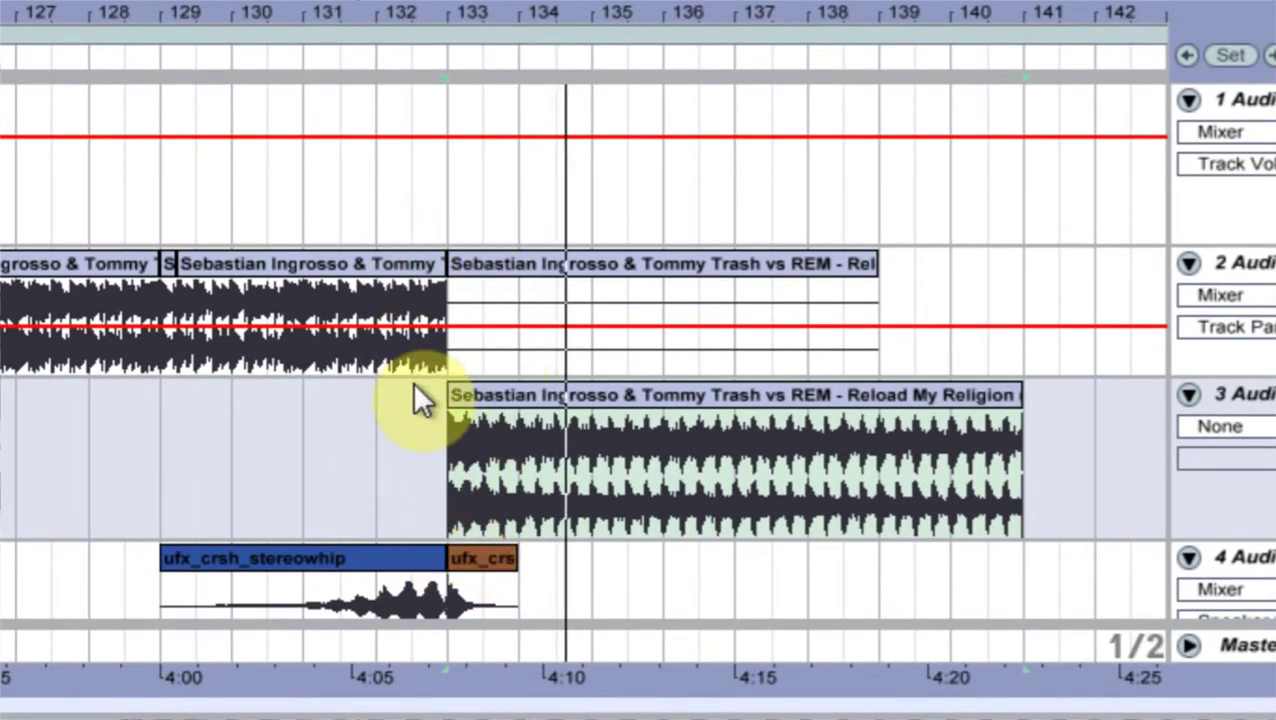
pyautogui.scroll(-2, 412, 385)
pyautogui.click(381, 477)
pyautogui.click(1040, 478)
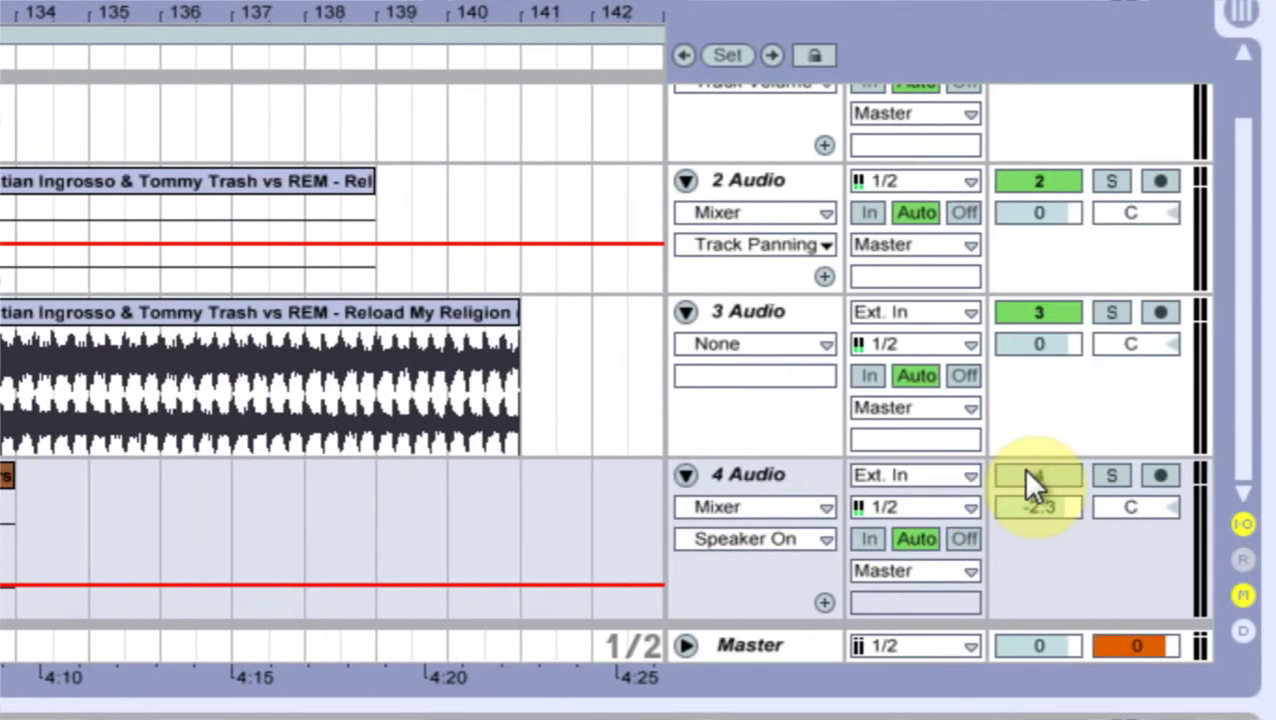
pyautogui.click(1147, 475)
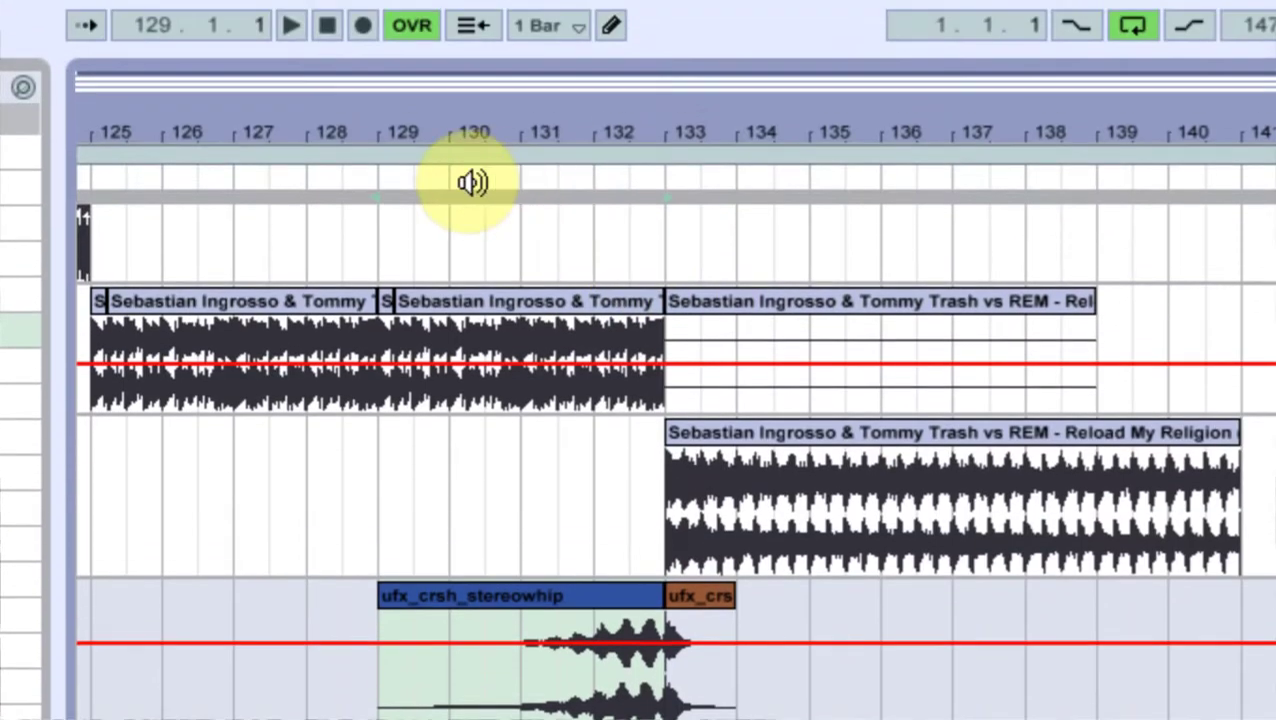
pyautogui.click(471, 181)
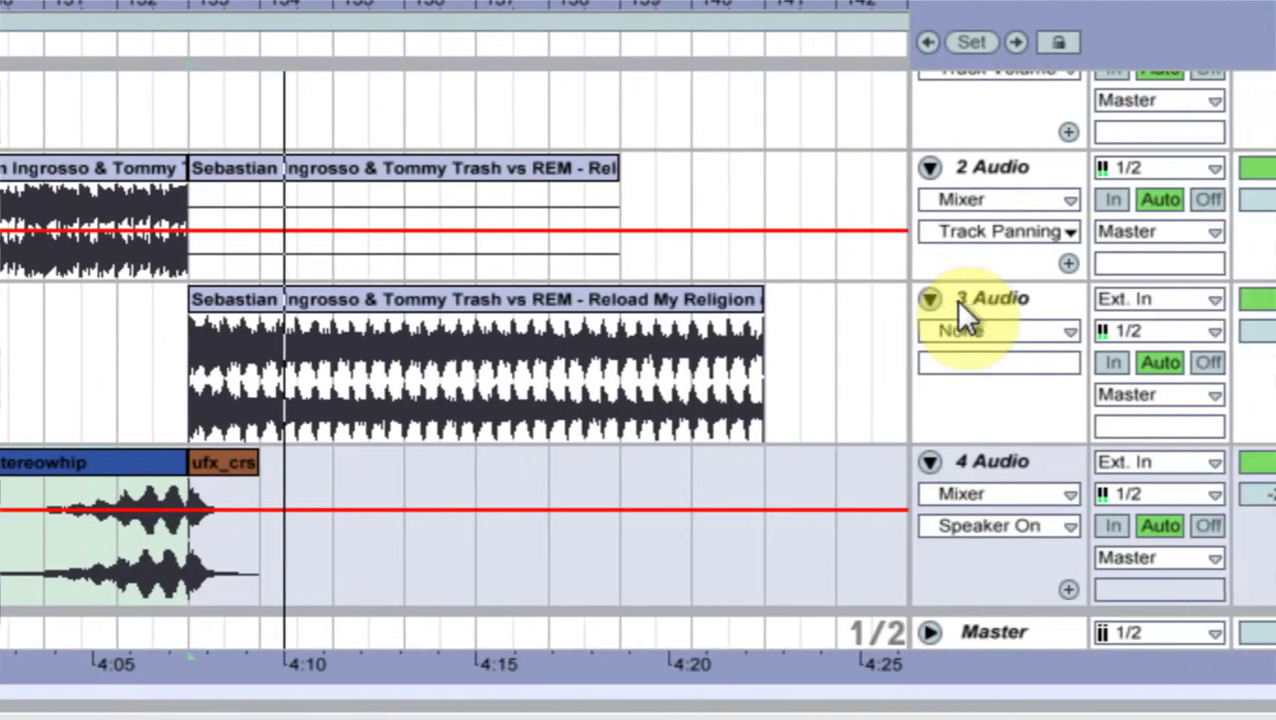
# - Select the half-beat slice at 140 on track 3 and duplicate it repeatedly up to 141.1.3
pyautogui.click(1211, 298)
pyautogui.moveTo(885, 3); pyautogui.dragTo(676, 3)
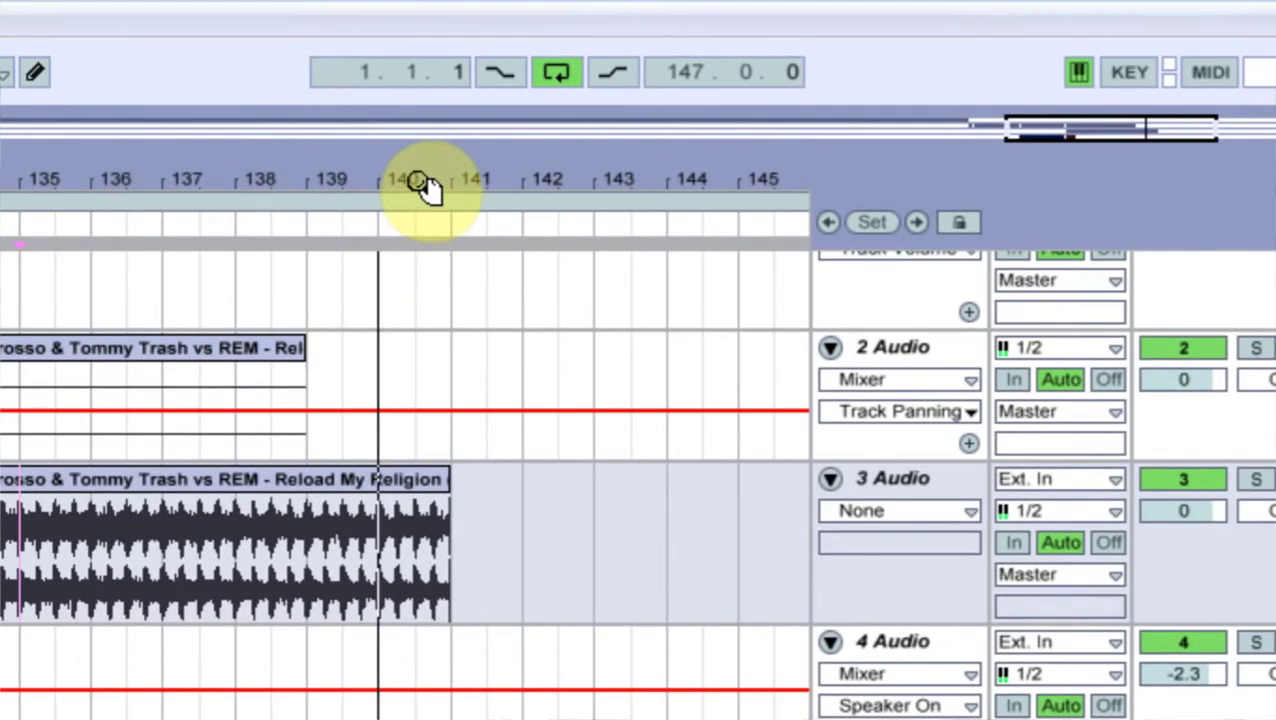
pyautogui.moveTo(421, 144); pyautogui.dragTo(363, 568)
pyautogui.click(314, 551)
pyautogui.press('space')
pyautogui.moveTo(319, 516); pyautogui.dragTo(300, 516)
pyautogui.hotkey('ctrl', 'd')
pyautogui.hotkey('ctrl', 'd')
pyautogui.hotkey('ctrl', 'd')
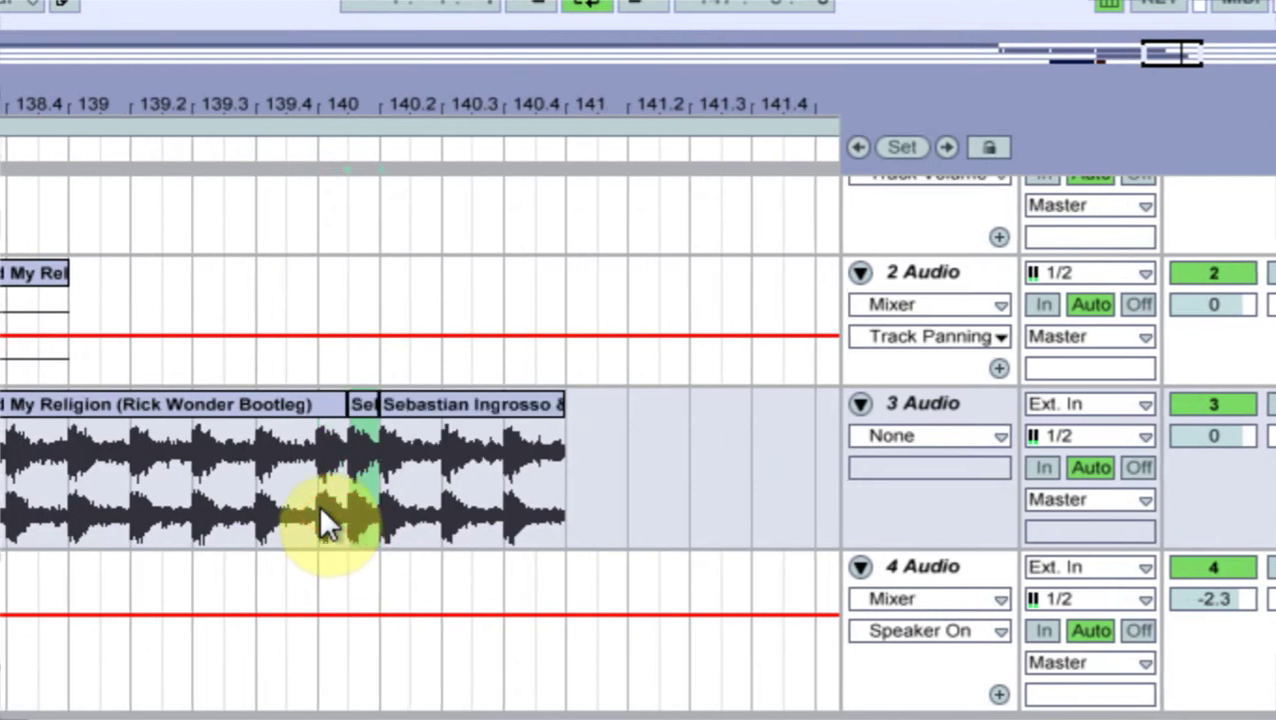
pyautogui.hotkey('ctrl', 'd')
pyautogui.hotkey('ctrl', 'd')
pyautogui.hotkey('ctrl', 'd')
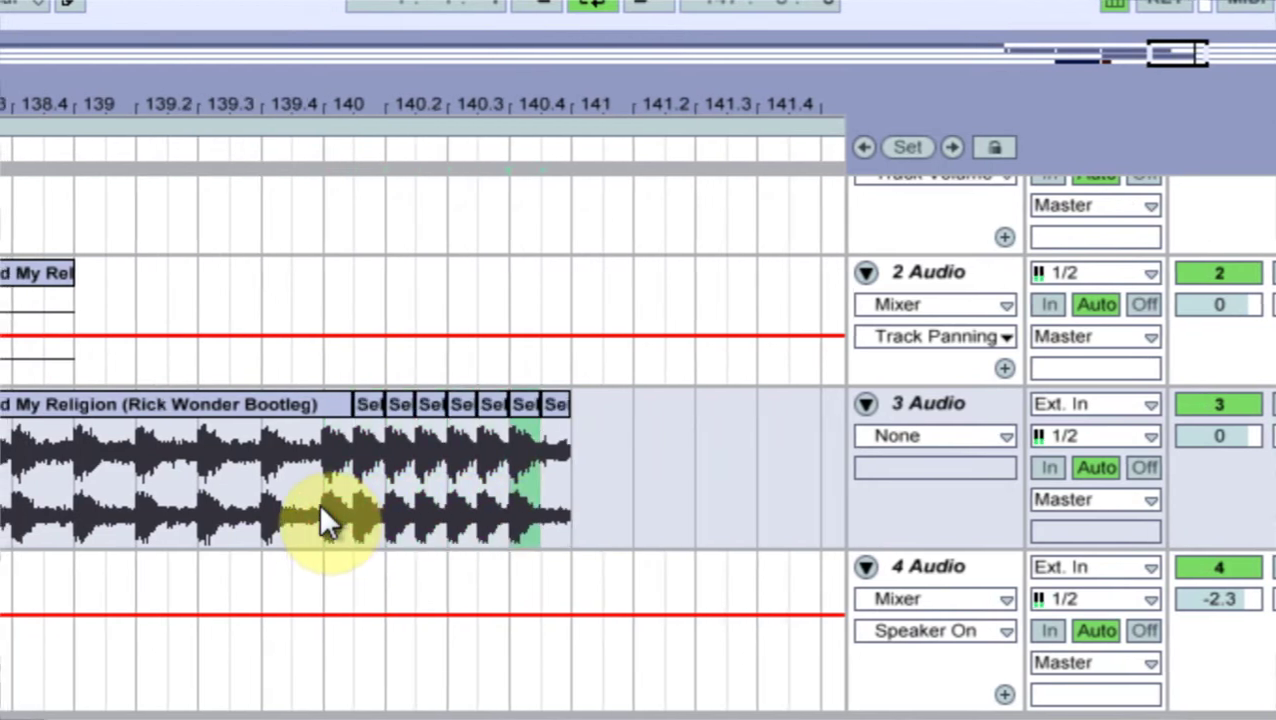
pyautogui.hotkey('ctrl', 'd')
# - Extend the final half-beat slice on track 3 to 141.2 and open it for clip editing
pyautogui.moveTo(616, 100); pyautogui.dragTo(545, 404)
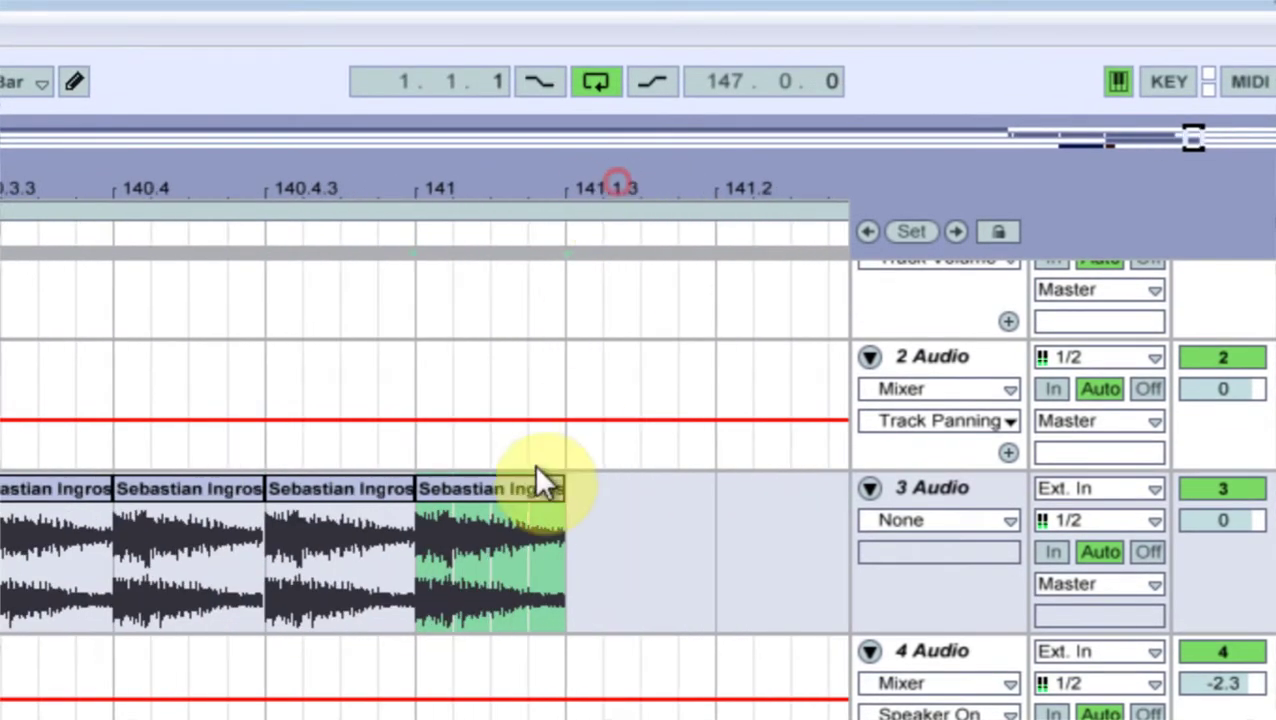
pyautogui.moveTo(555, 490); pyautogui.dragTo(721, 508)
pyautogui.doubleClick(670, 489)
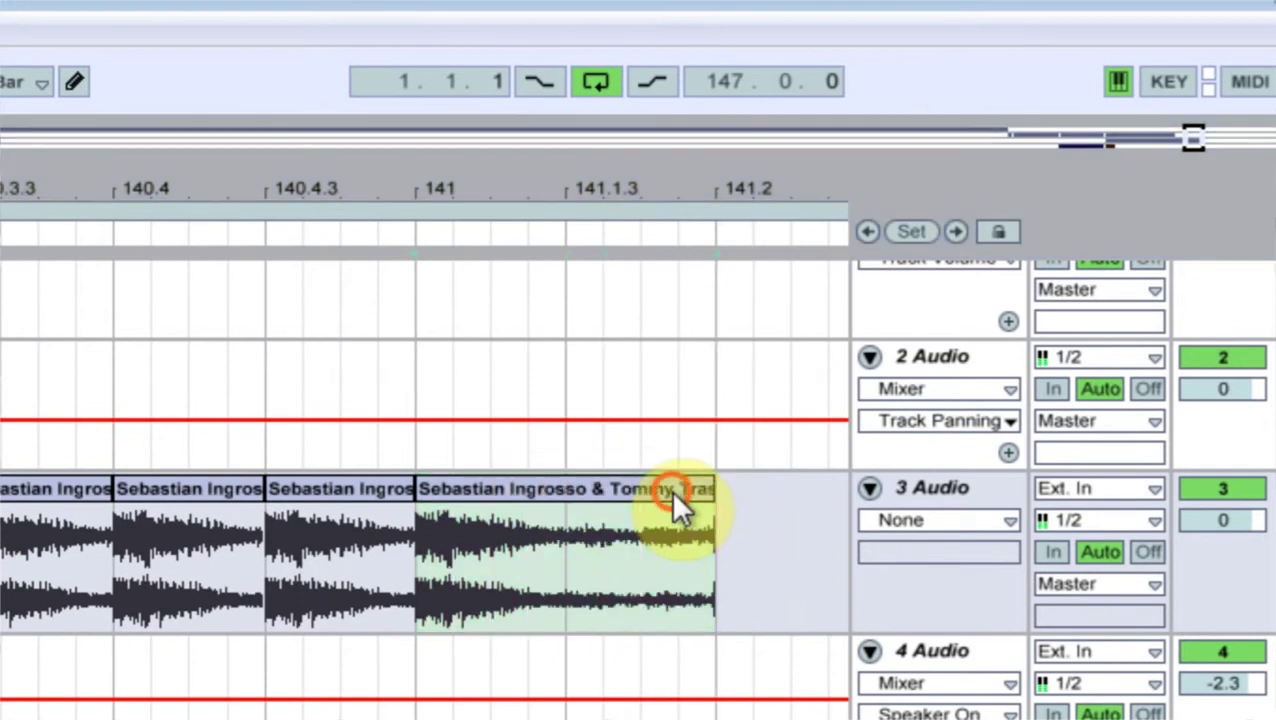
# - Adjust the final slice's warp markers at 8 and 8.2 so its transients line up with the grid
pyautogui.moveTo(562, 473); pyautogui.dragTo(1091, 473)
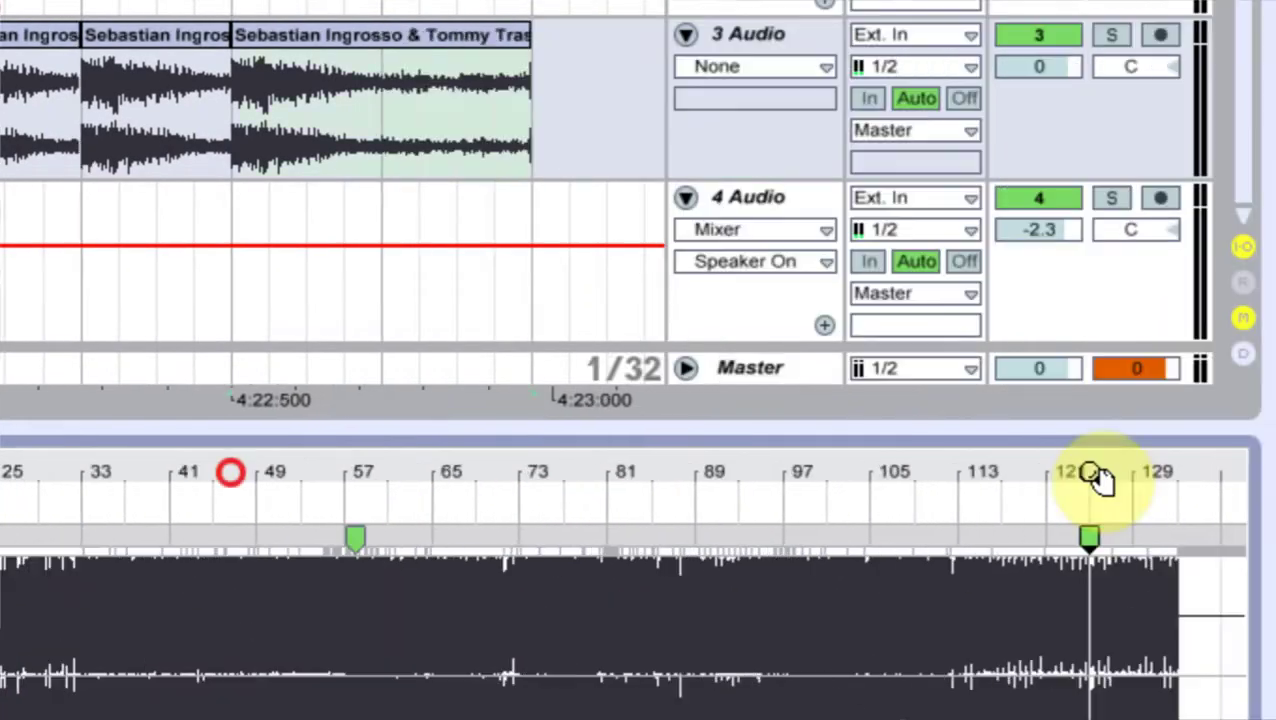
pyautogui.moveTo(433, 467); pyautogui.dragTo(527, 510)
pyautogui.moveTo(527, 456); pyautogui.dragTo(527, 550)
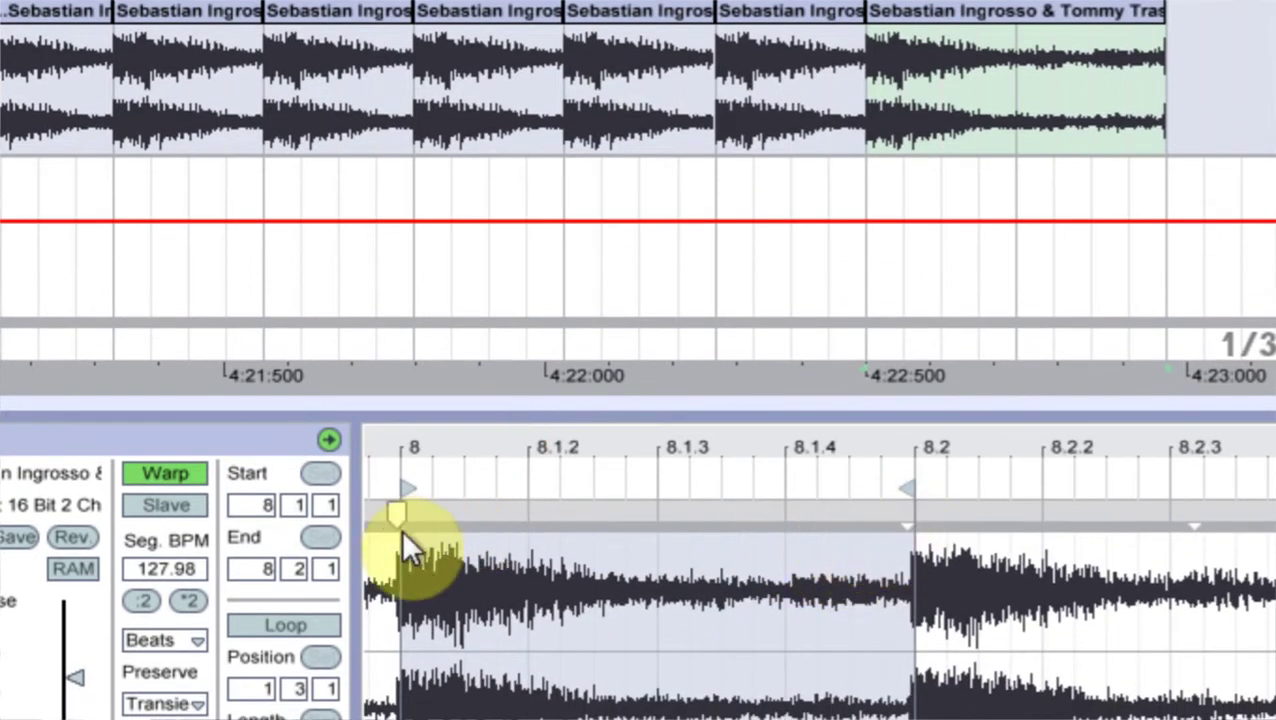
pyautogui.click(405, 531)
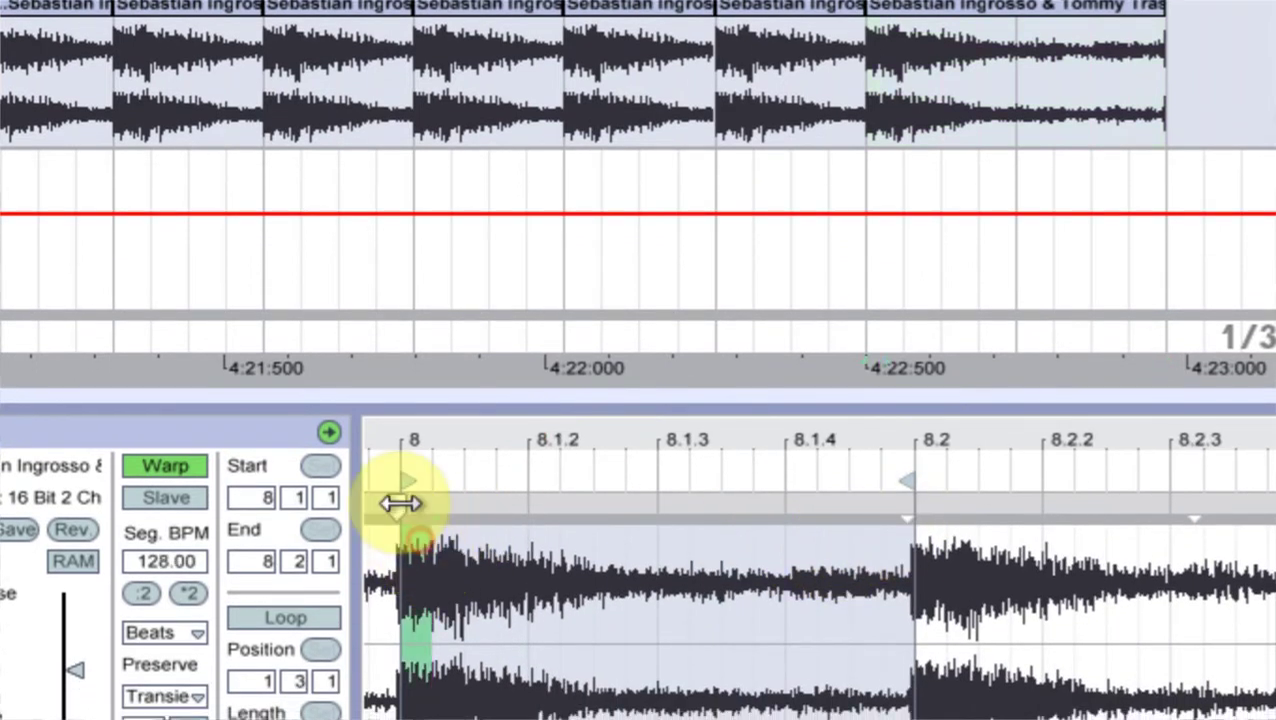
pyautogui.click(396, 502)
pyautogui.moveTo(916, 513)
pyautogui.mouseDown()
pyautogui.moveTo(943, 507)
pyautogui.moveTo(918, 507)
pyautogui.mouseUp()
pyautogui.moveTo(905, 440); pyautogui.dragTo(1100, 677)
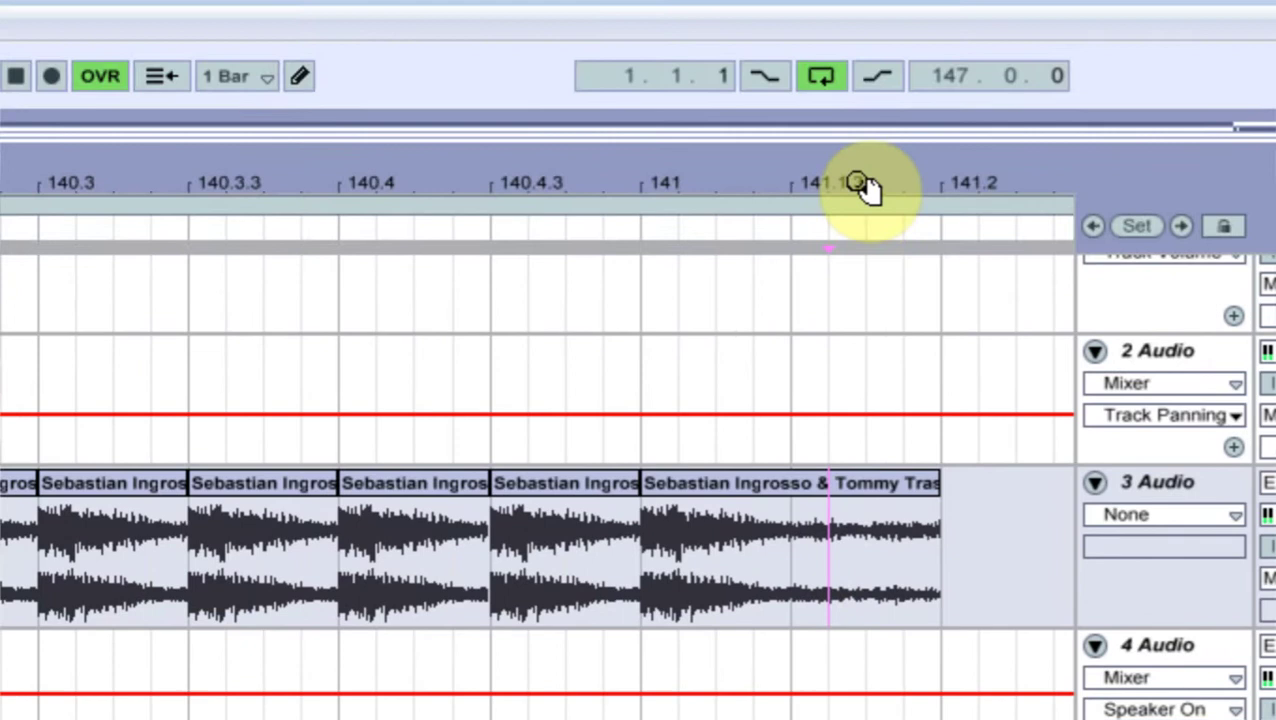
# - Find Auto Filter among Live's audio effects and add it to track 3
pyautogui.moveTo(860, 185); pyautogui.dragTo(675, 293)
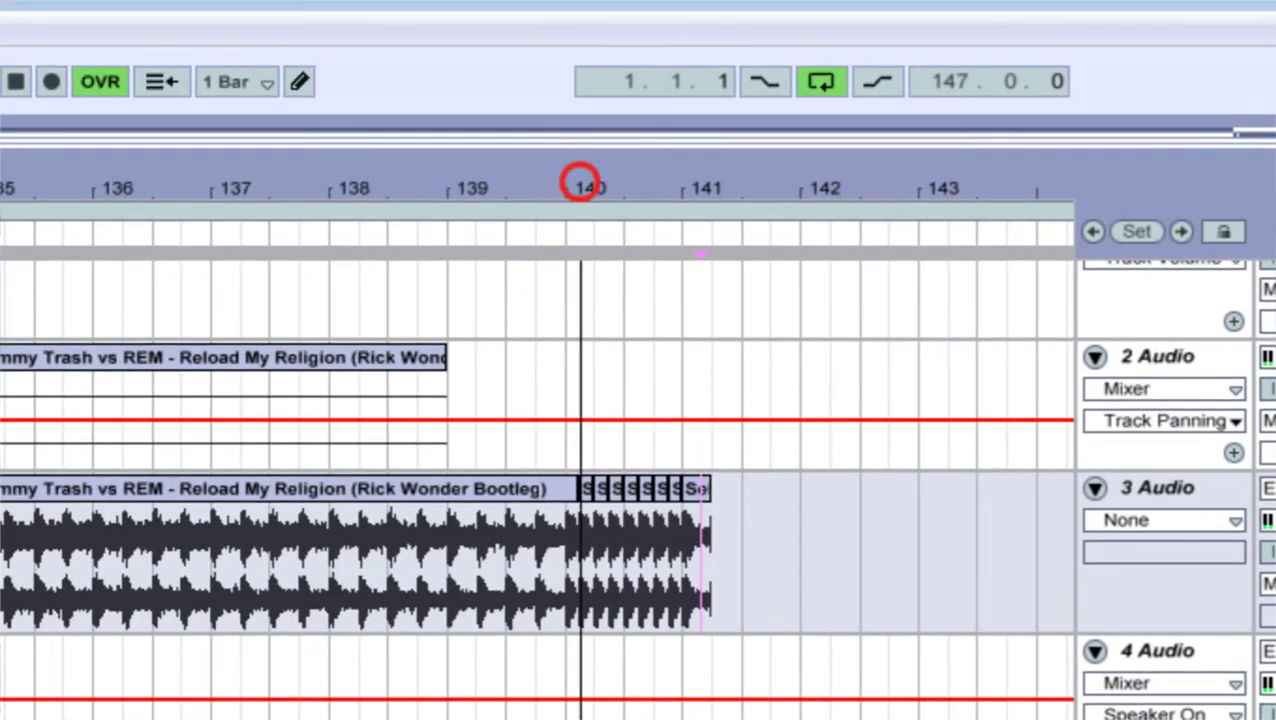
pyautogui.moveTo(588, 188); pyautogui.dragTo(456, 296)
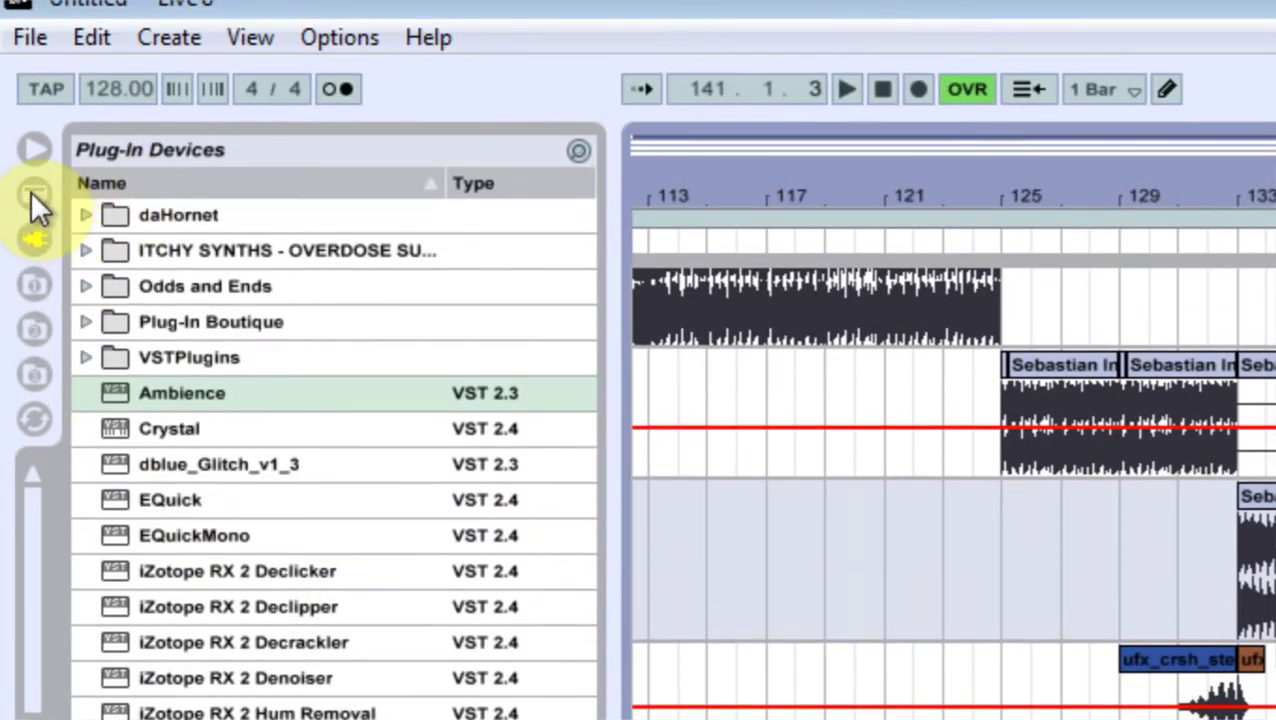
pyautogui.click(33, 97)
pyautogui.click(28, 494)
pyautogui.click(155, 433)
pyautogui.click(135, 469)
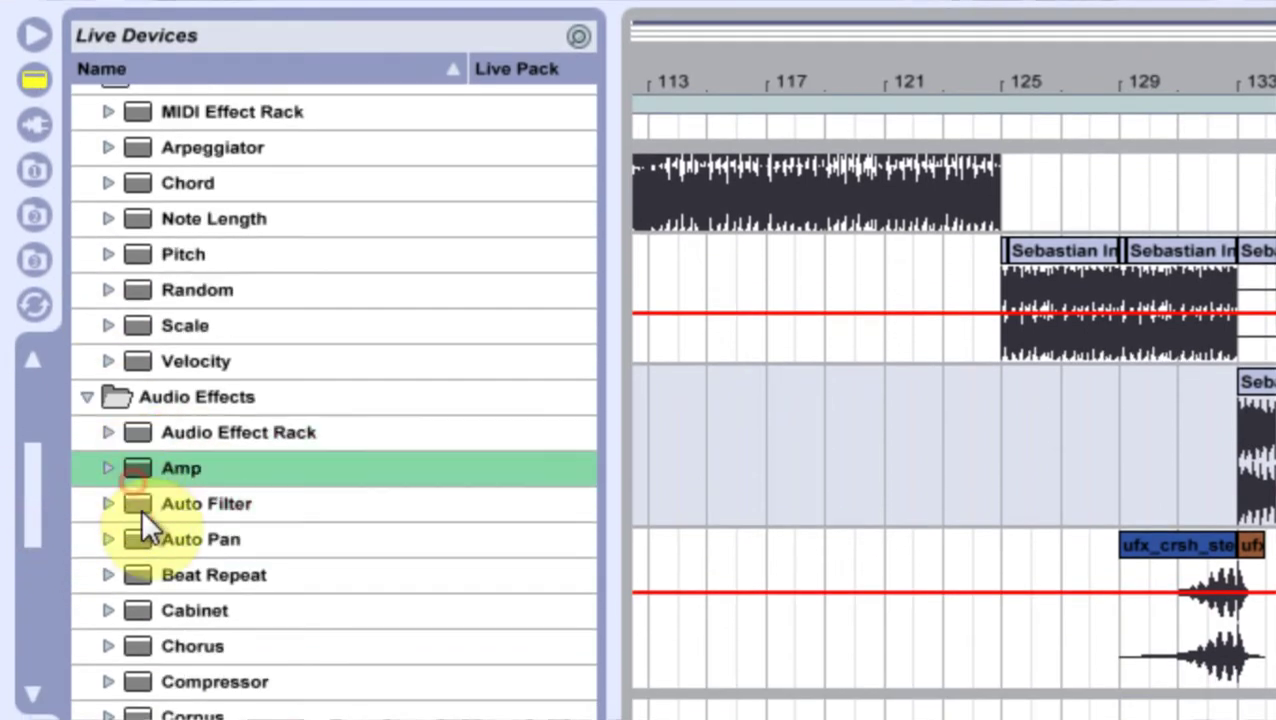
pyautogui.click(126, 500)
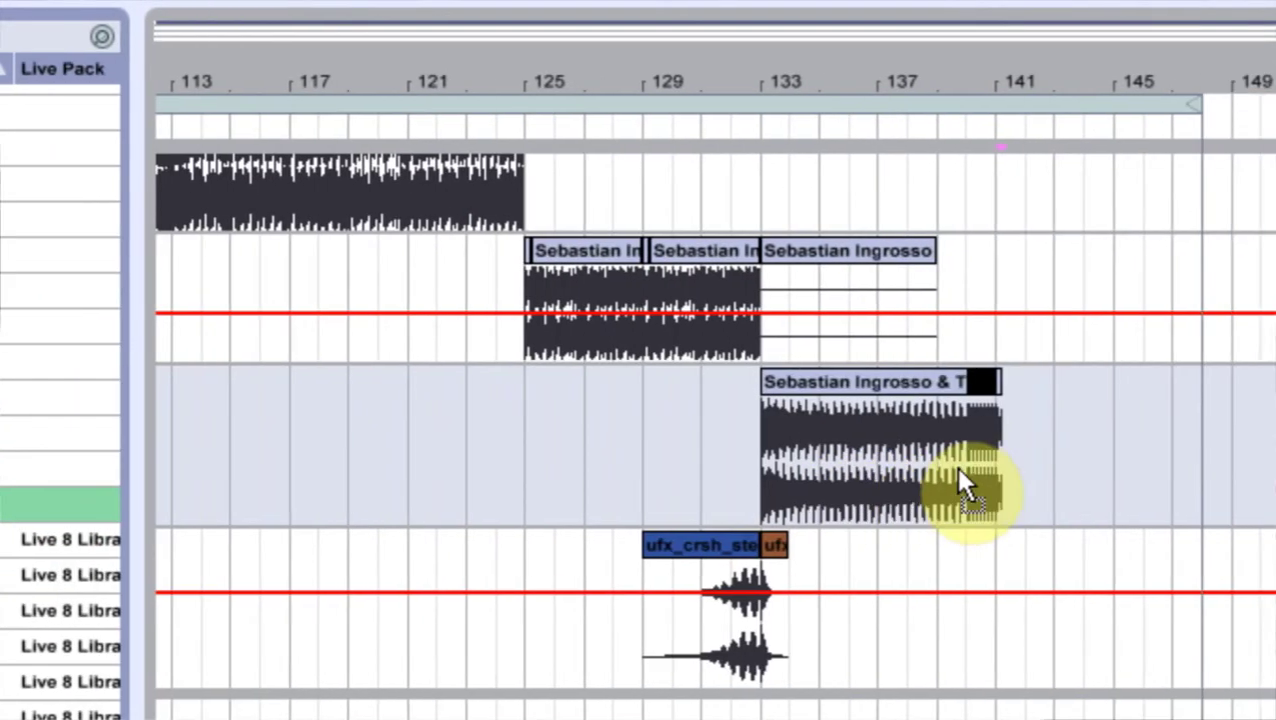
pyautogui.click(953, 464)
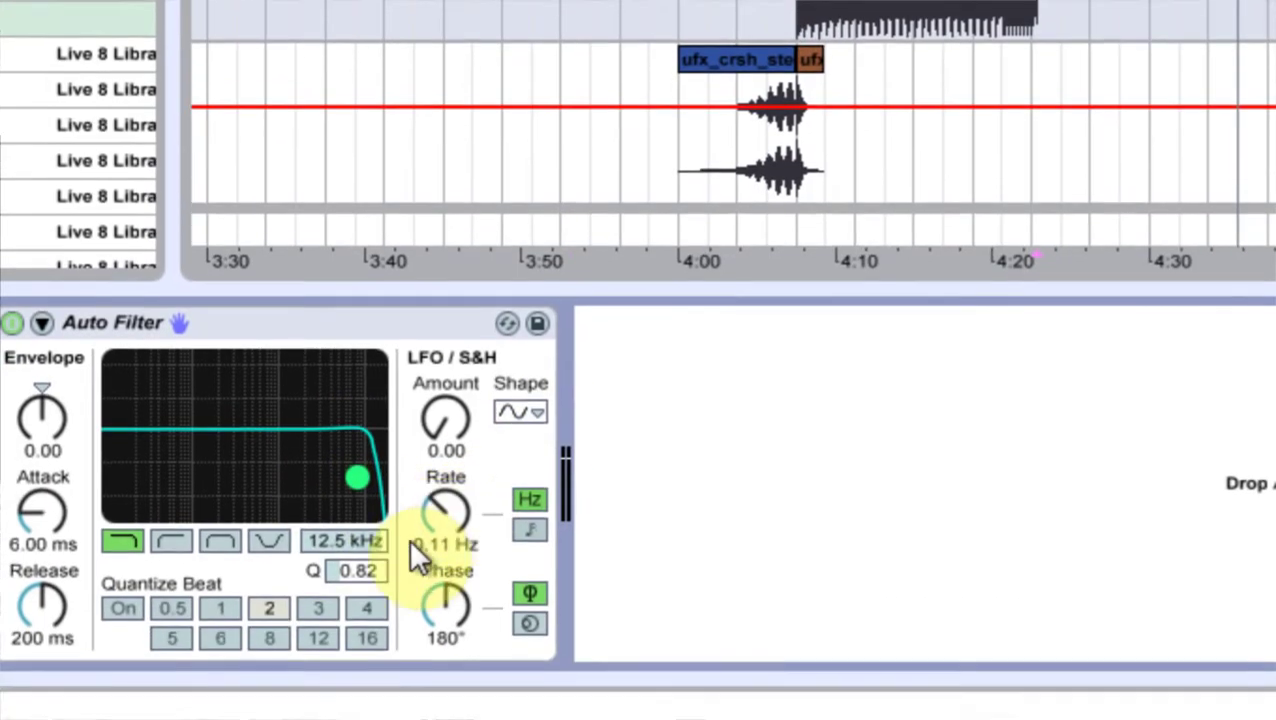
# - Show the Auto Filter's Frequency automation on track 3
pyautogui.moveTo(373, 509); pyautogui.dragTo(373, 450)
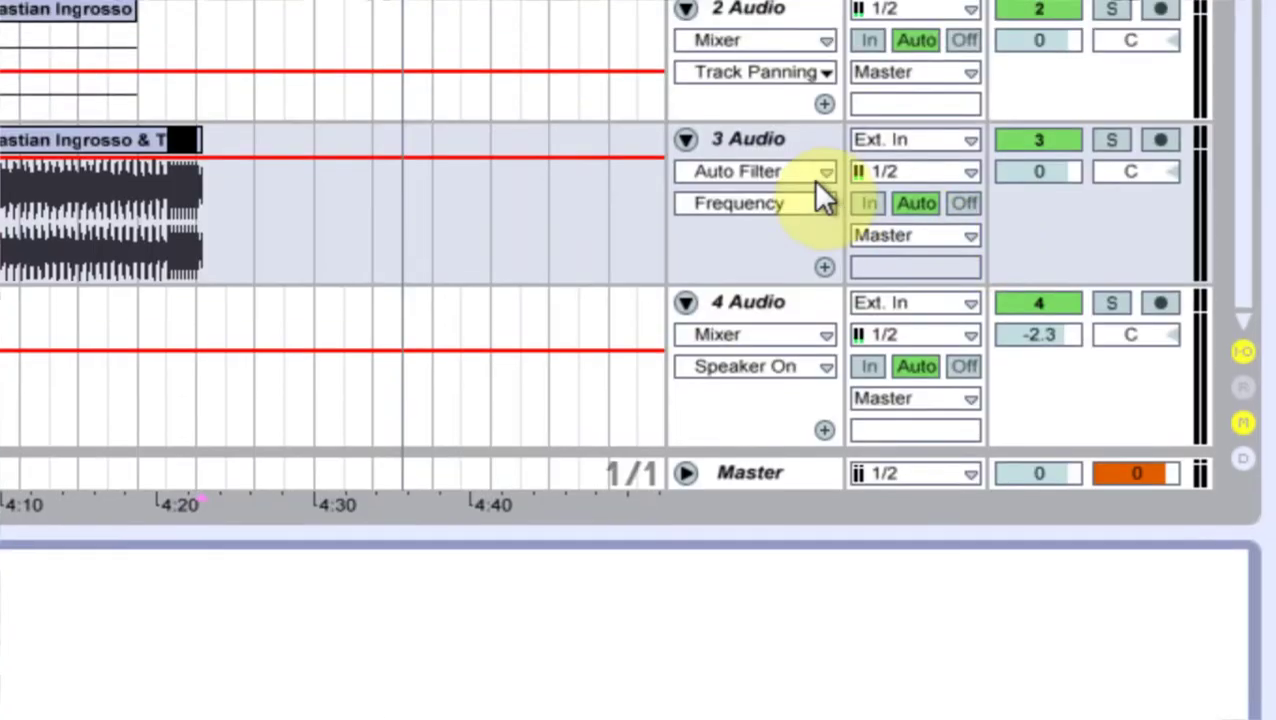
pyautogui.click(810, 180)
pyautogui.click(808, 180)
pyautogui.click(779, 212)
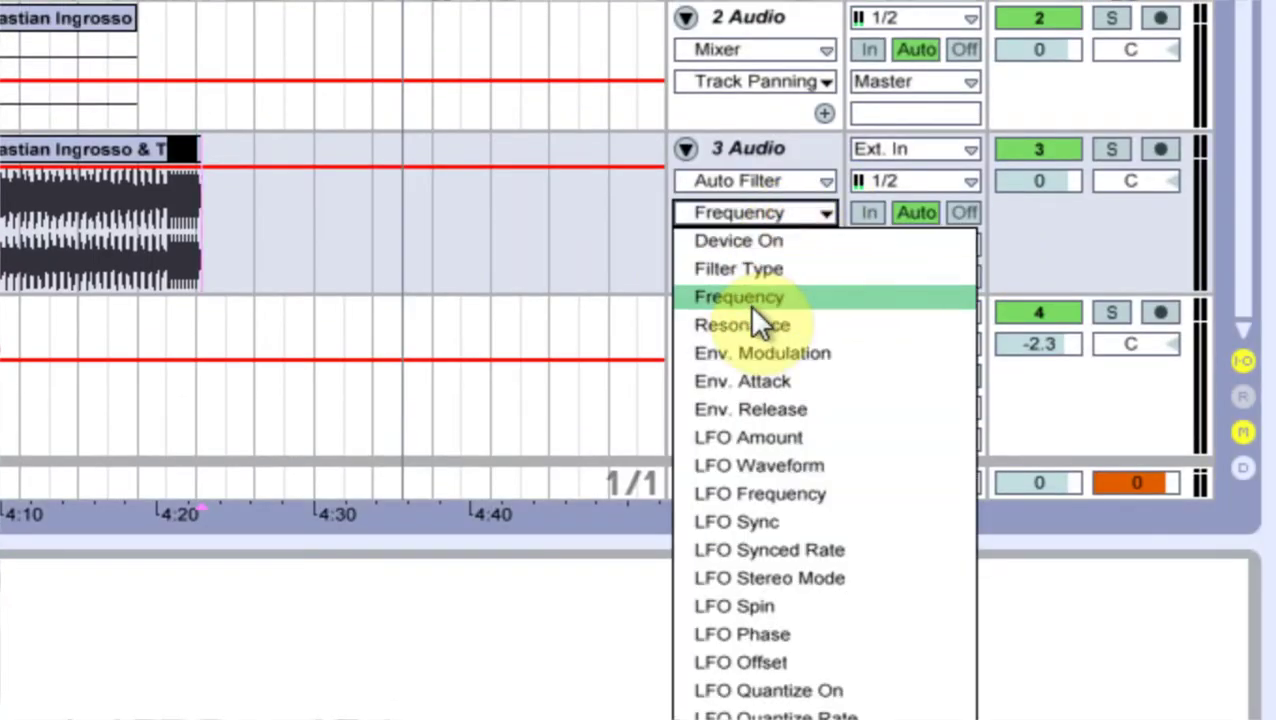
pyautogui.click(749, 298)
# - Draw track 3's filter frequency automation falling gradually from bar 133 to about bar 140, and rising again up to bar 141
pyautogui.click(345, 166)
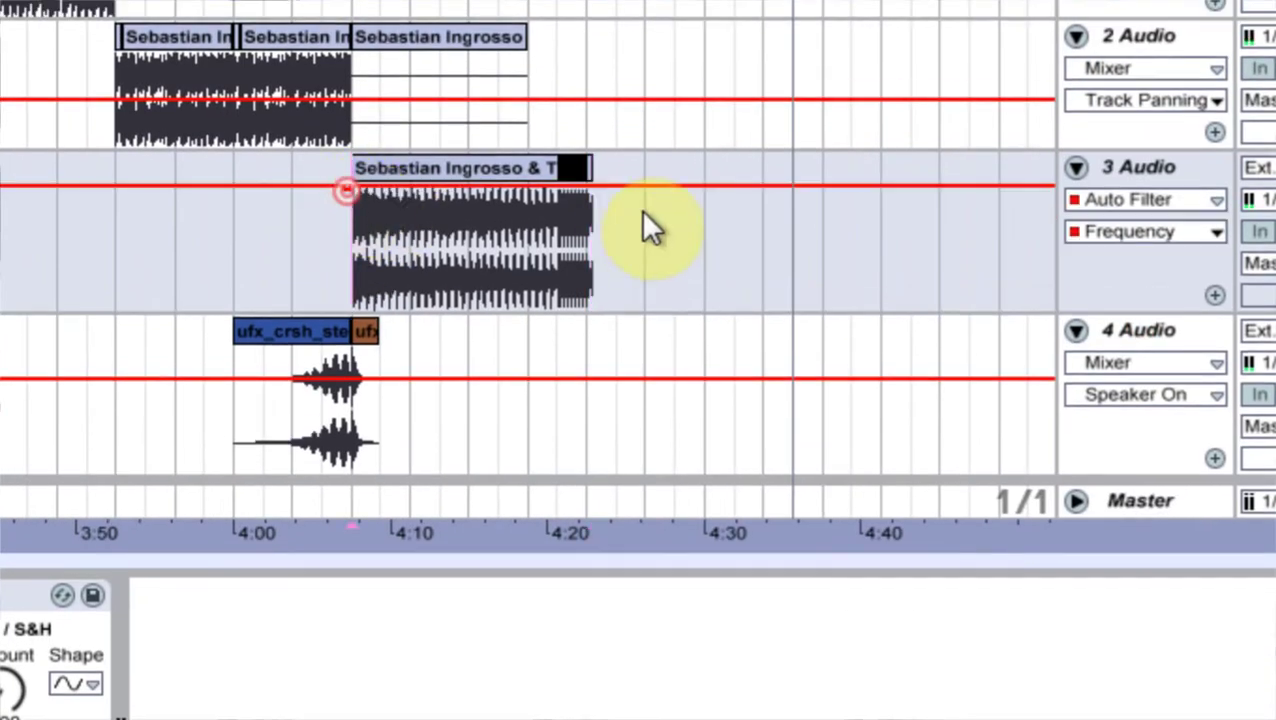
pyautogui.moveTo(592, 197); pyautogui.dragTo(592, 420)
pyautogui.click(469, 183)
pyautogui.moveTo(470, 430); pyautogui.dragTo(570, 455)
pyautogui.moveTo(517, 110); pyautogui.dragTo(517, 70)
pyautogui.click(361, 167)
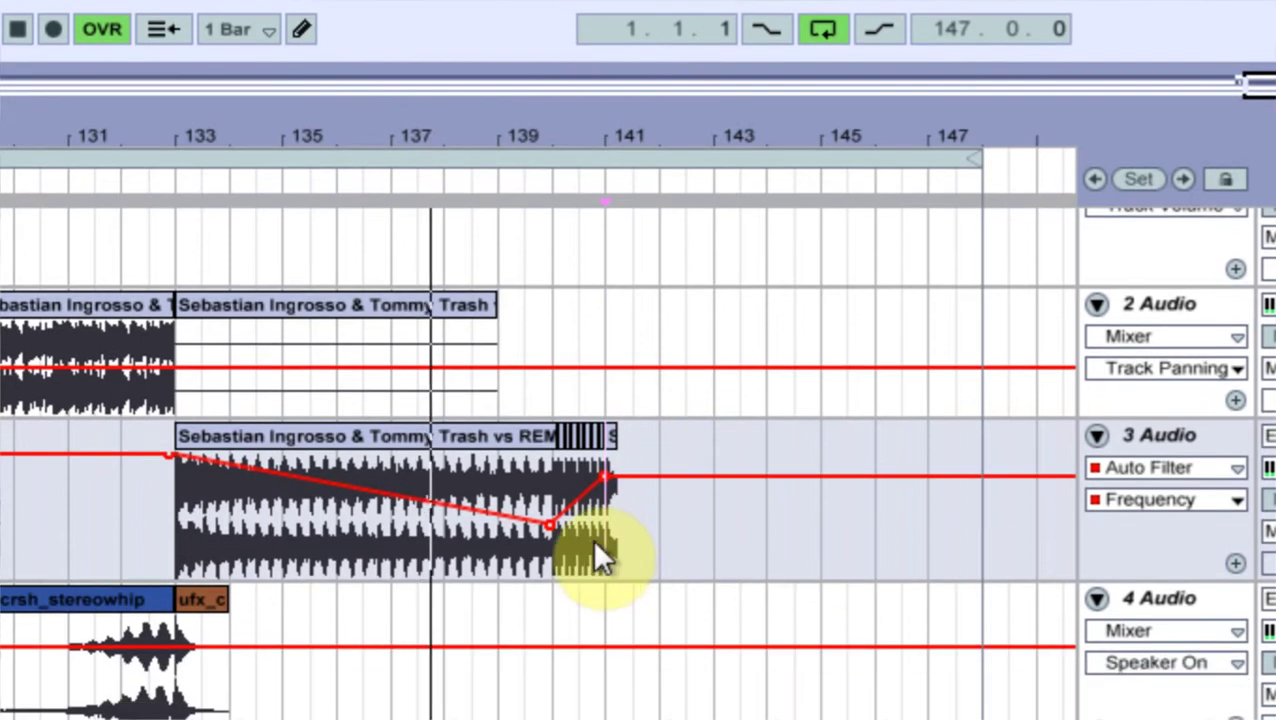
pyautogui.moveTo(549, 584)
pyautogui.moveTo(543, 530); pyautogui.dragTo(549, 514)
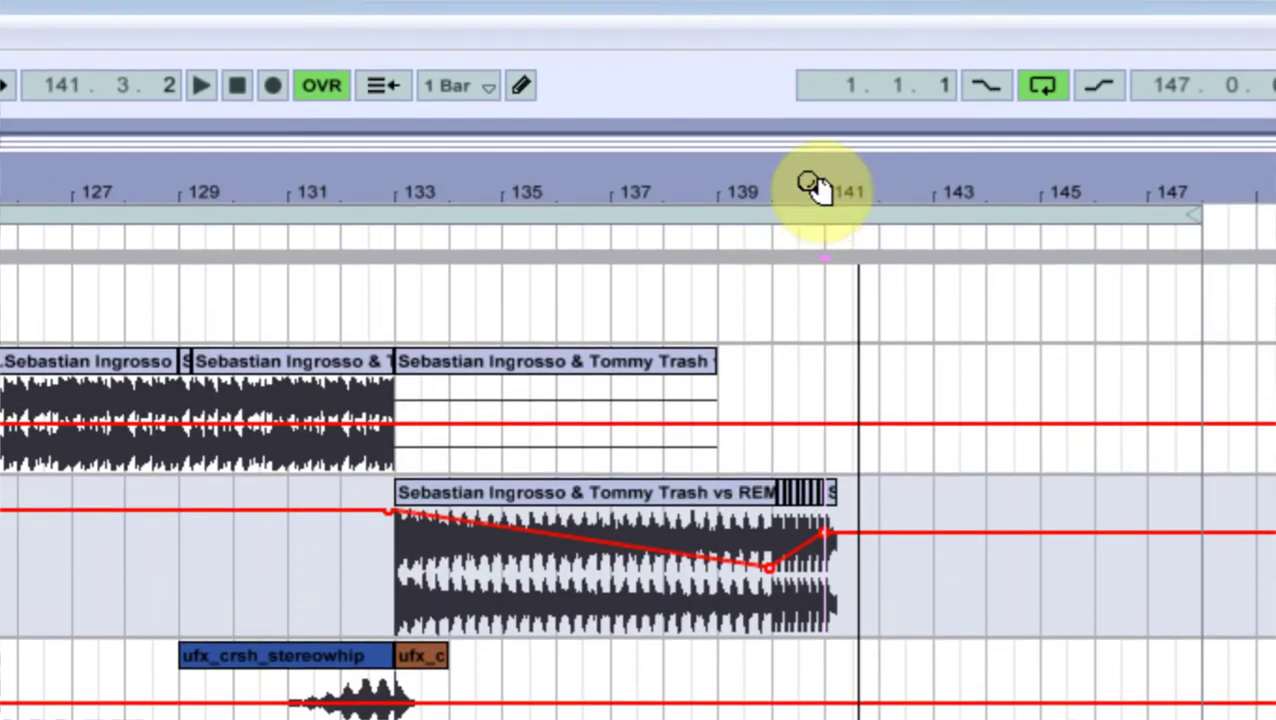
# - Add the Ambience VST plug-in to track 3 and dismiss its demo notice
pyautogui.moveTo(484, 52); pyautogui.dragTo(484, 125)
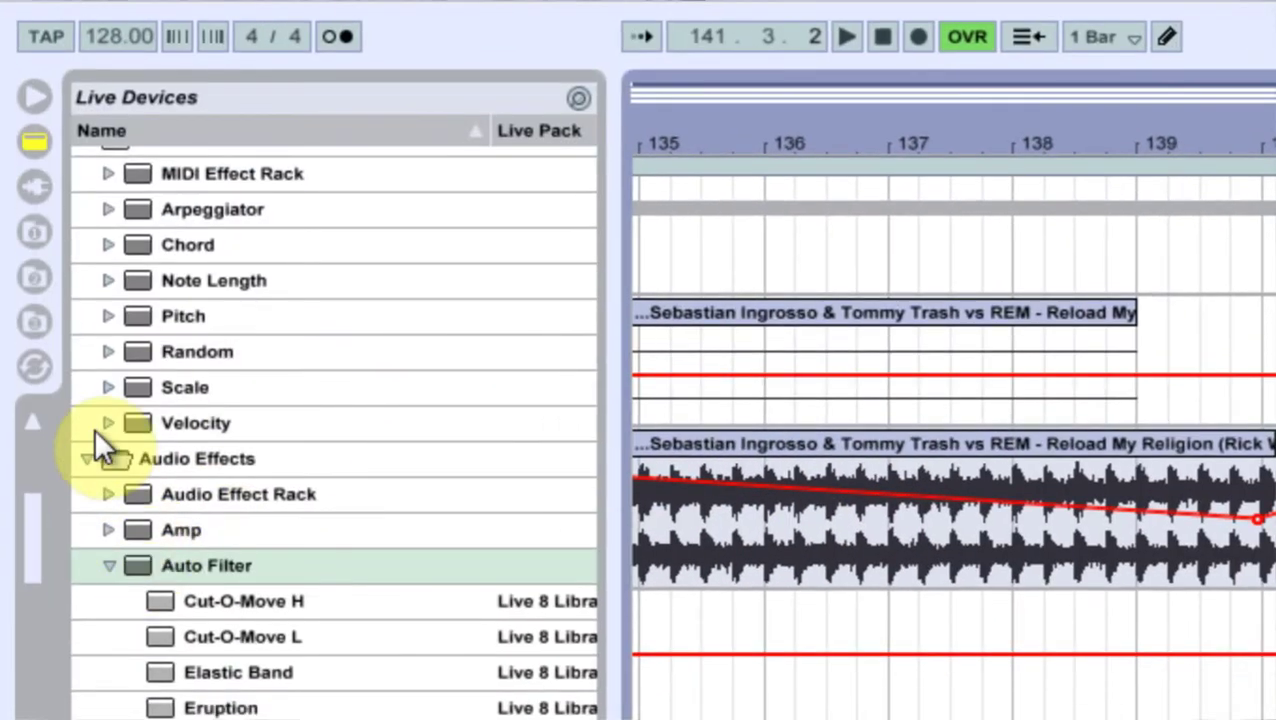
pyautogui.click(87, 461)
pyautogui.click(27, 190)
pyautogui.moveTo(131, 336); pyautogui.dragTo(906, 527)
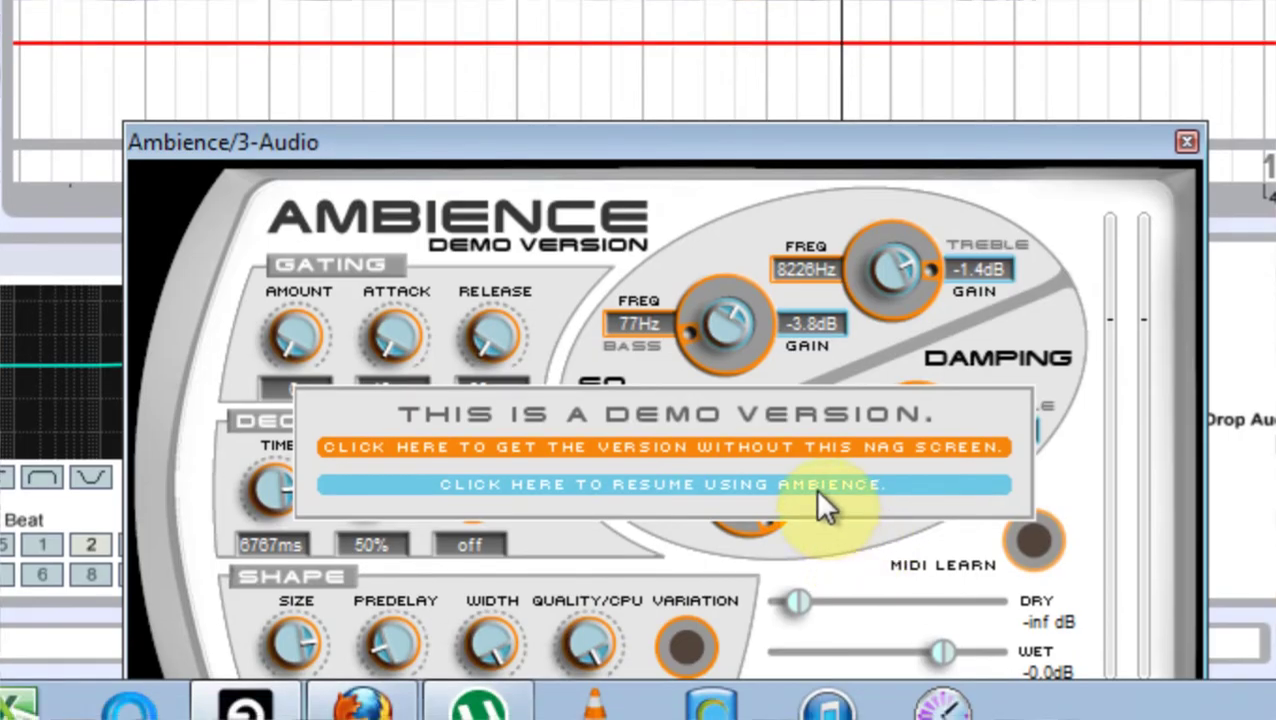
pyautogui.click(814, 487)
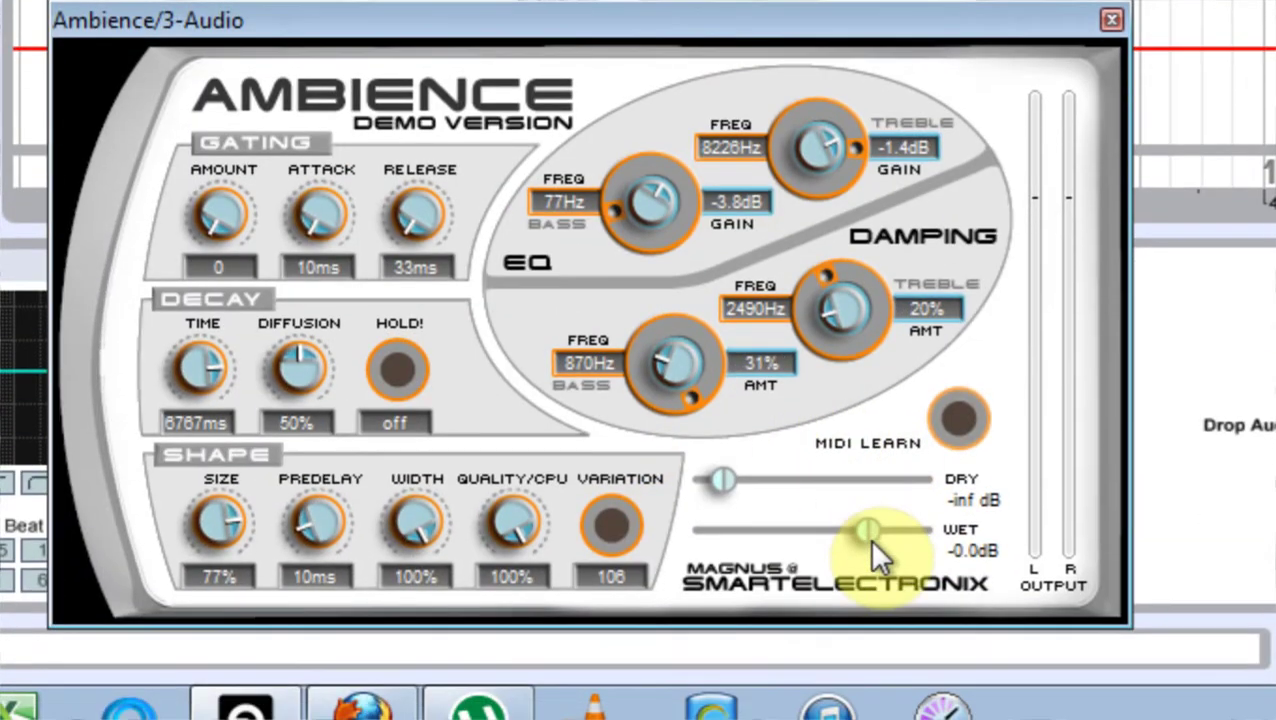
# - Set Ambience's dry level to -0.4 dB and its wet level to -6.2 dB
pyautogui.moveTo(867, 555); pyautogui.dragTo(820, 555)
pyautogui.moveTo(722, 505); pyautogui.dragTo(862, 496)
pyautogui.moveTo(823, 533); pyautogui.dragTo(829, 532)
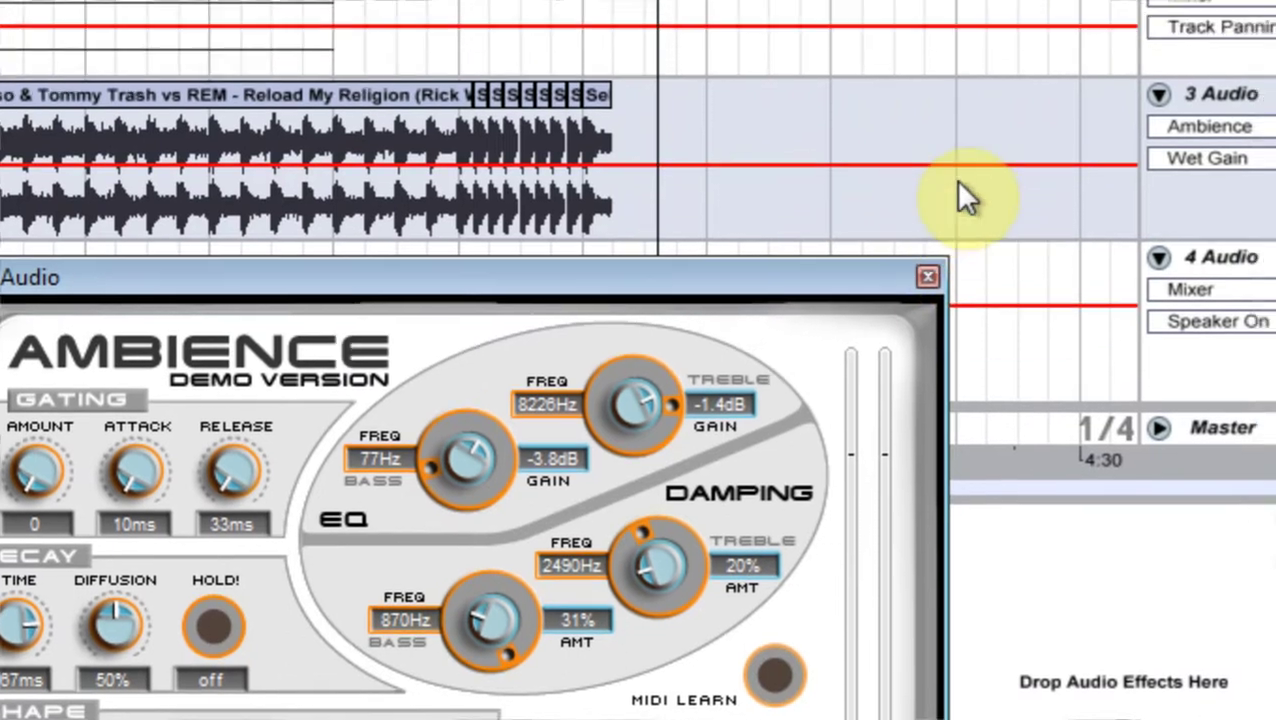
# - Automate Ambience's Device On parameter on track 3 so the reverb is off until bar 141 and switches on there
pyautogui.click(955, 179)
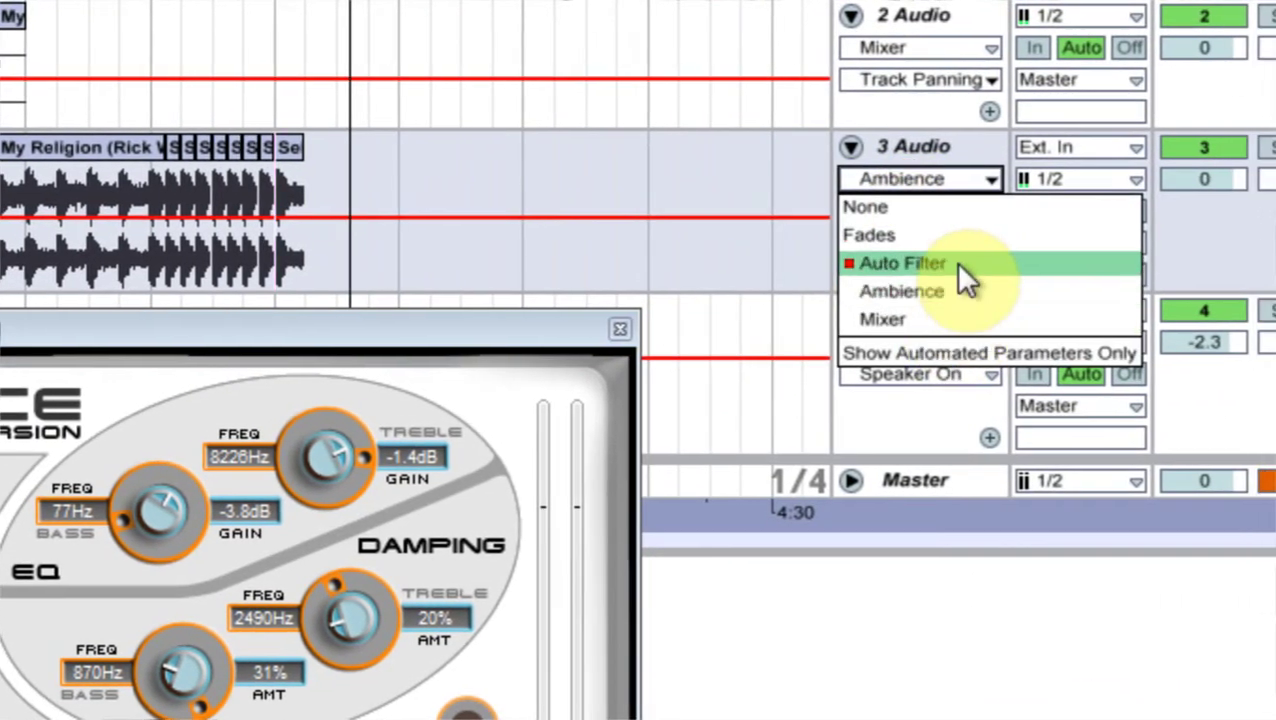
pyautogui.click(950, 285)
pyautogui.click(925, 210)
pyautogui.click(915, 238)
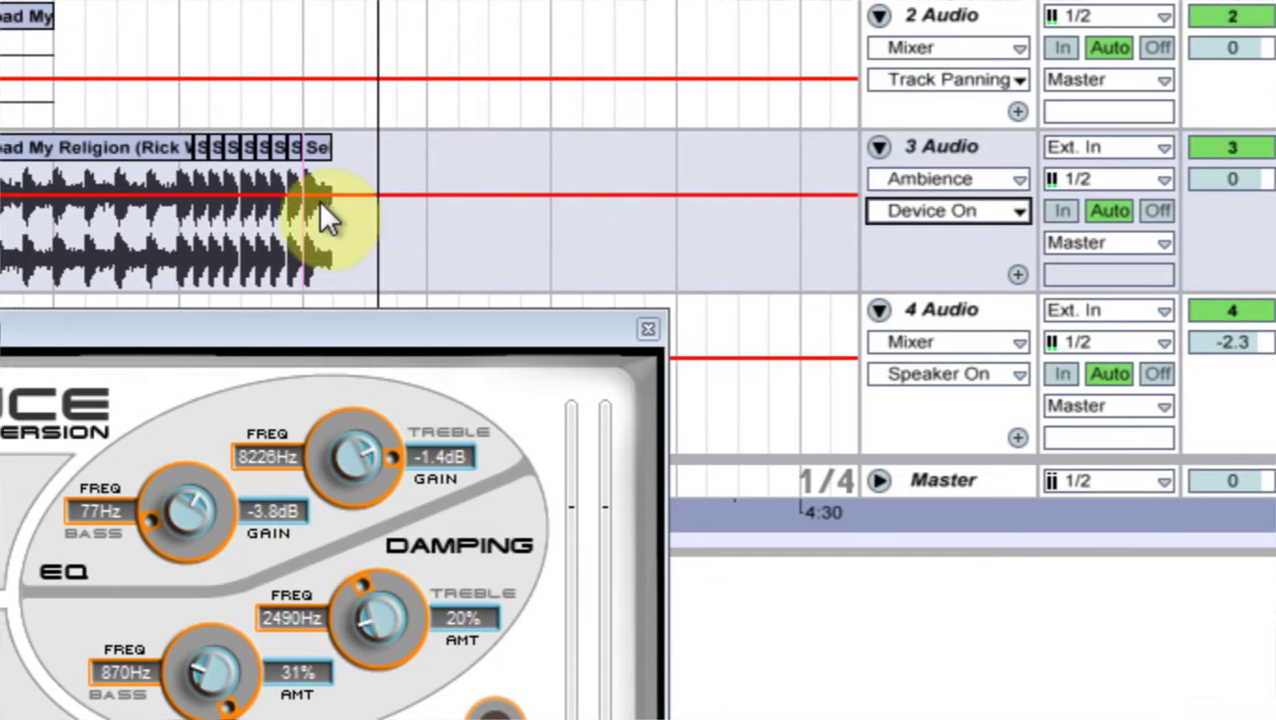
pyautogui.moveTo(319, 200); pyautogui.dragTo(297, 258)
pyautogui.click(319, 252)
pyautogui.hotkey('ctrl', 'v')
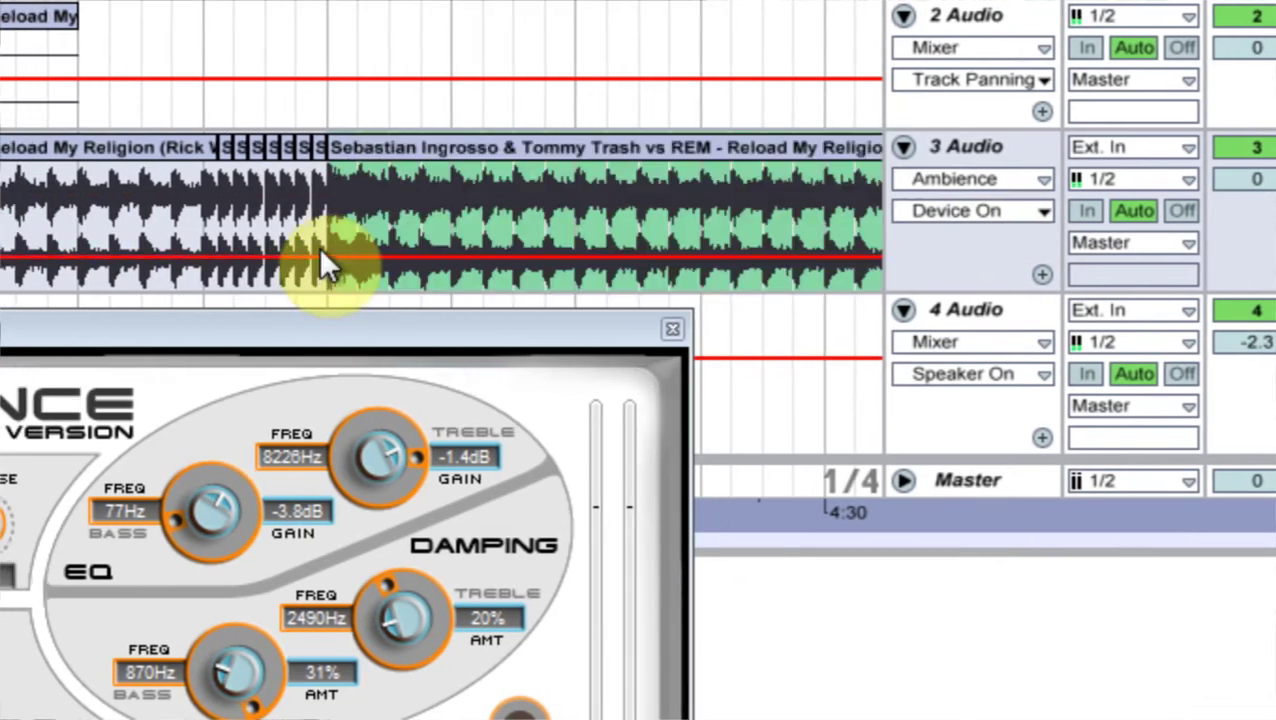
pyautogui.hotkey('ctrl', 'z')
pyautogui.hotkey('ctrl', 'b')
pyautogui.moveTo(339, 226)
pyautogui.mouseDown()
pyautogui.moveTo(364, 180)
pyautogui.moveTo(423, 180)
pyautogui.mouseUp()
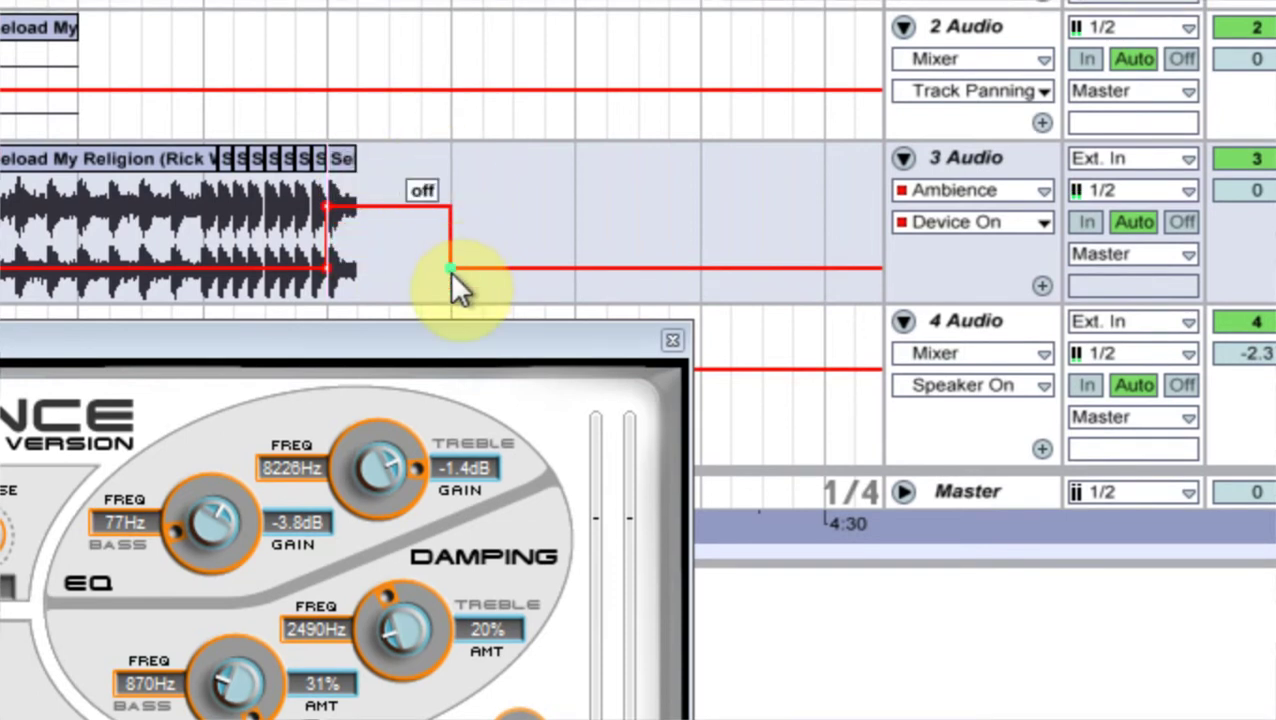
pyautogui.click(450, 271)
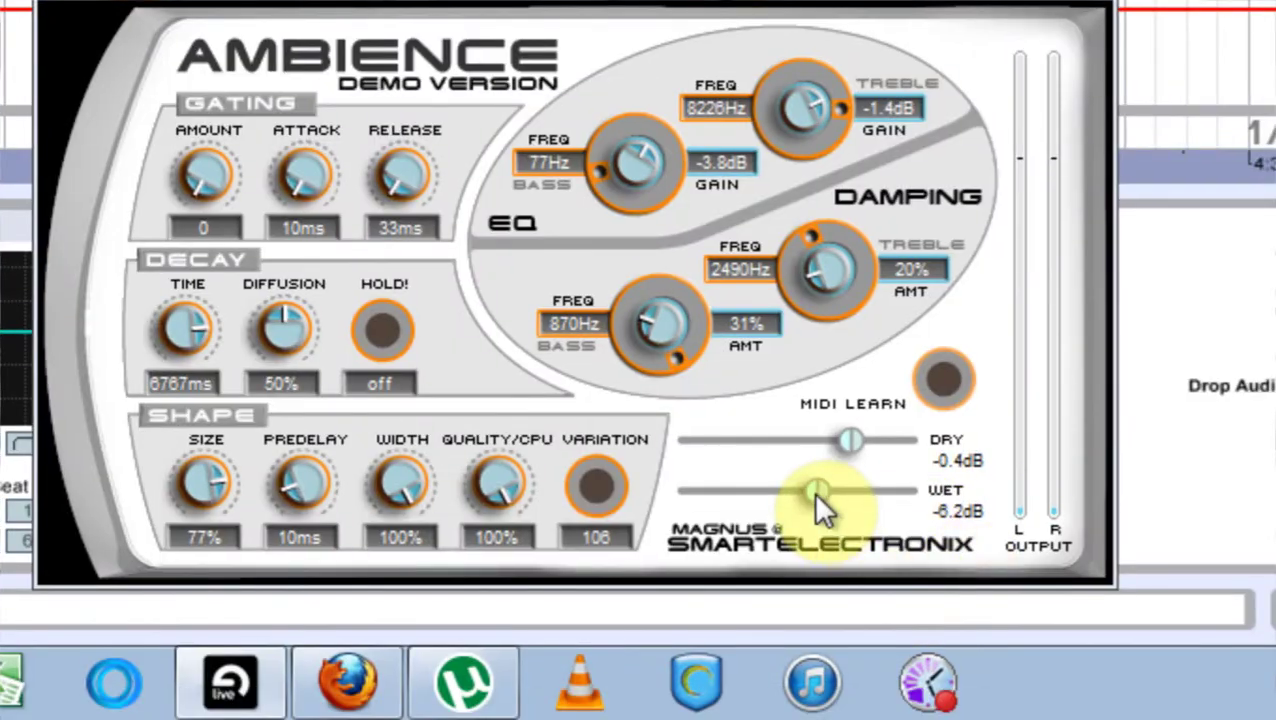
# - Set Ambience's wet level to -2.8 dB and dry level to -1.5 dB, and close the plug-in window
pyautogui.moveTo(812, 491); pyautogui.dragTo(835, 491)
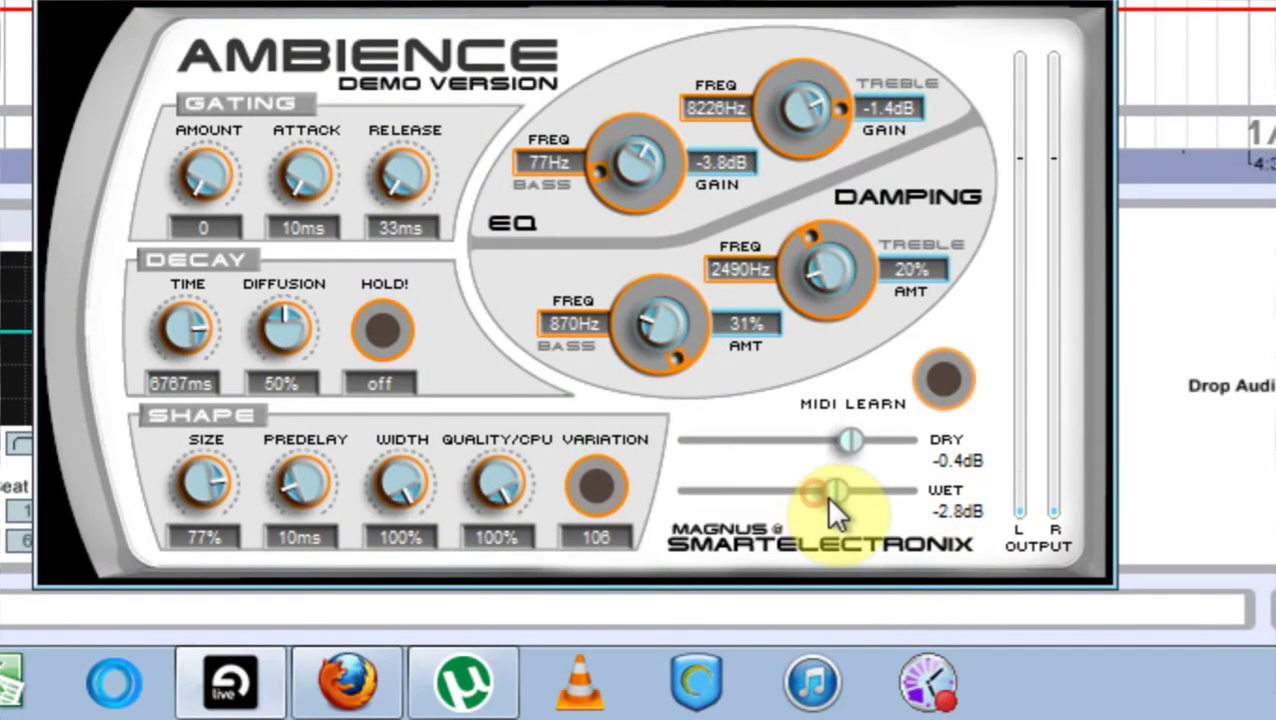
pyautogui.moveTo(843, 445); pyautogui.dragTo(830, 445)
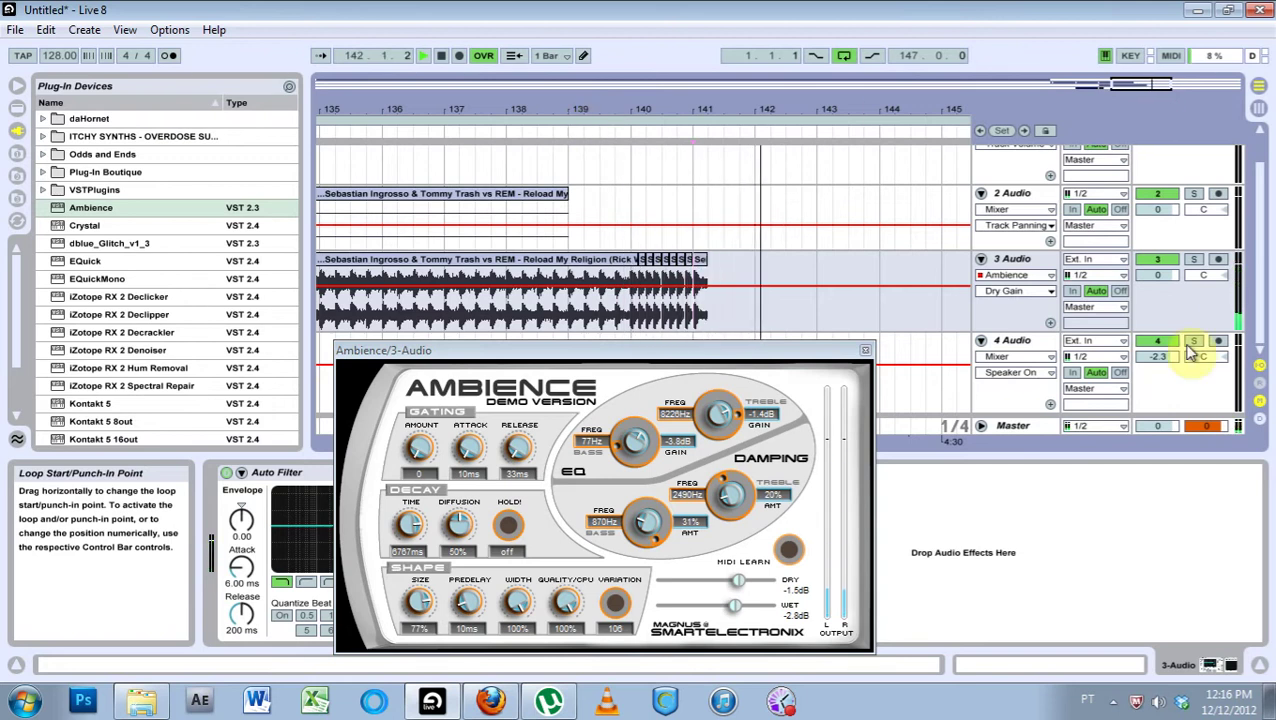
pyautogui.click(863, 355)
# - Collapse tracks 2, 3 and 4 in the arrangement
pyautogui.moveTo(749, 120); pyautogui.dragTo(746, 92)
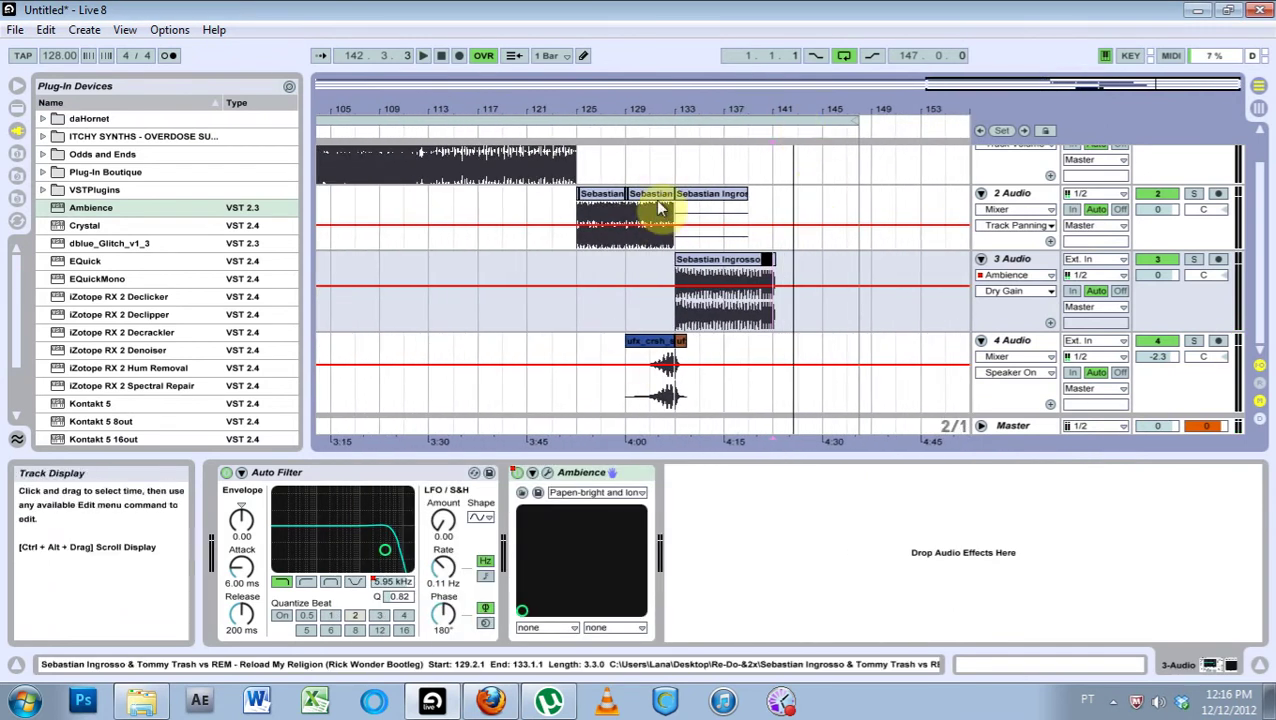
pyautogui.click(981, 259)
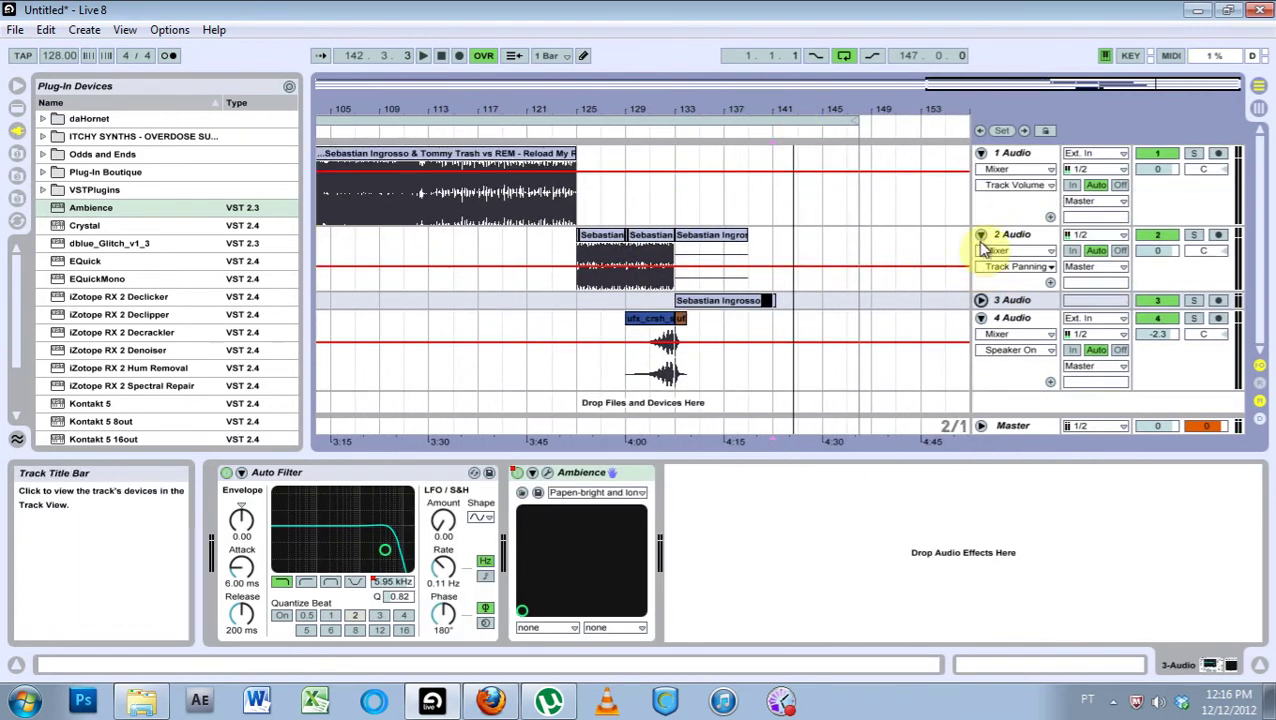
pyautogui.click(981, 236)
pyautogui.click(981, 271)
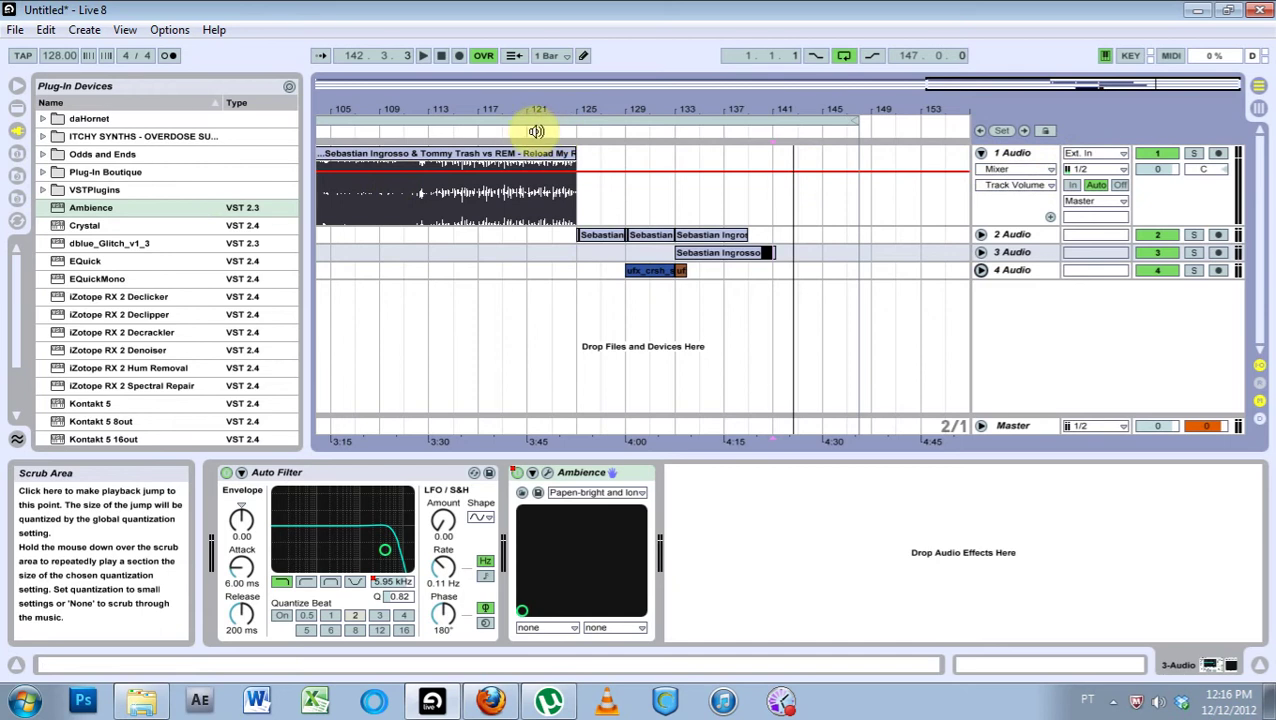
# - Copy the ufx_crsh_combi crash to bar 125 and the ufx_crsh_stereowhip riser to bar 121 on track 4
pyautogui.click(683, 275)
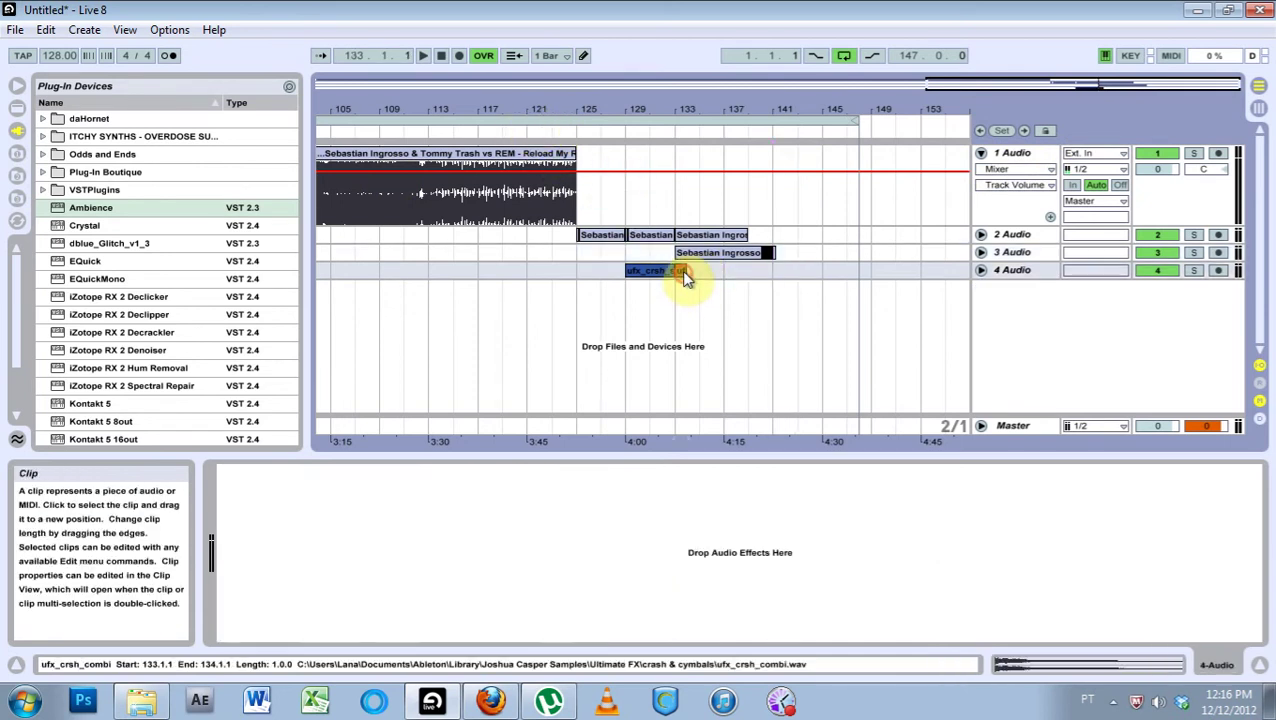
pyautogui.moveTo(686, 278); pyautogui.dragTo(584, 272)
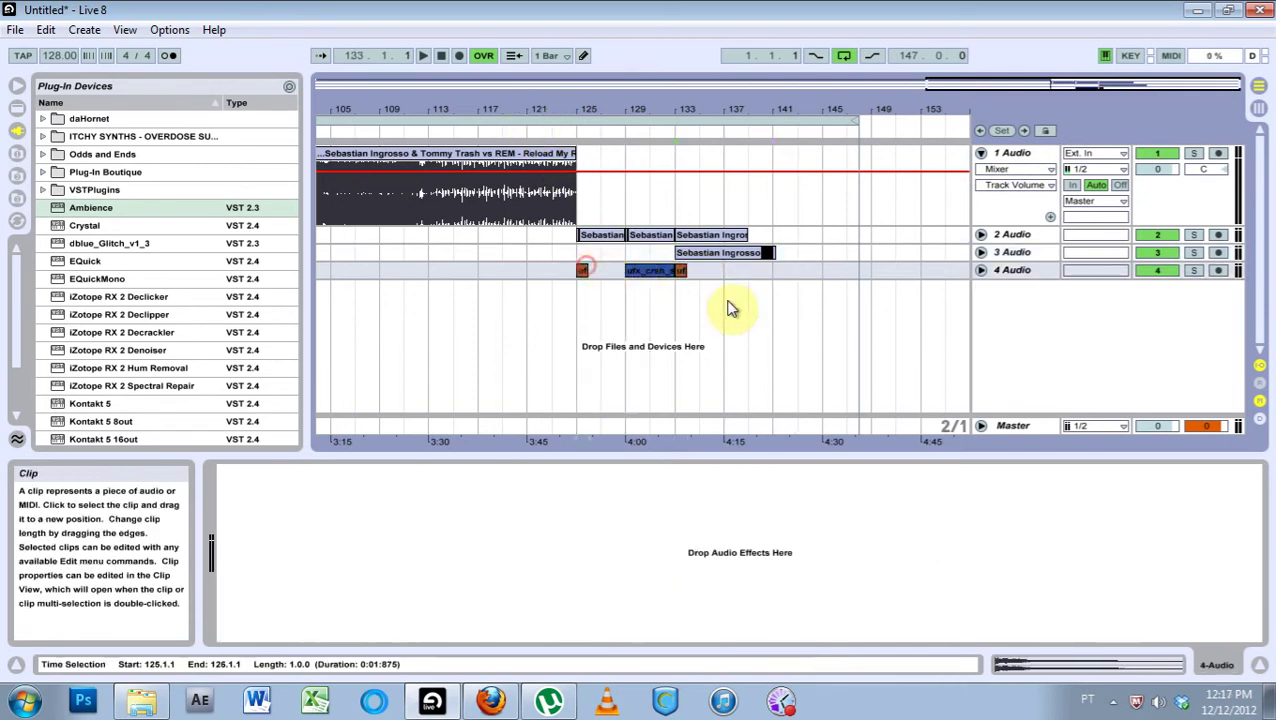
pyautogui.click(668, 280)
pyautogui.moveTo(548, 277); pyautogui.dragTo(549, 275)
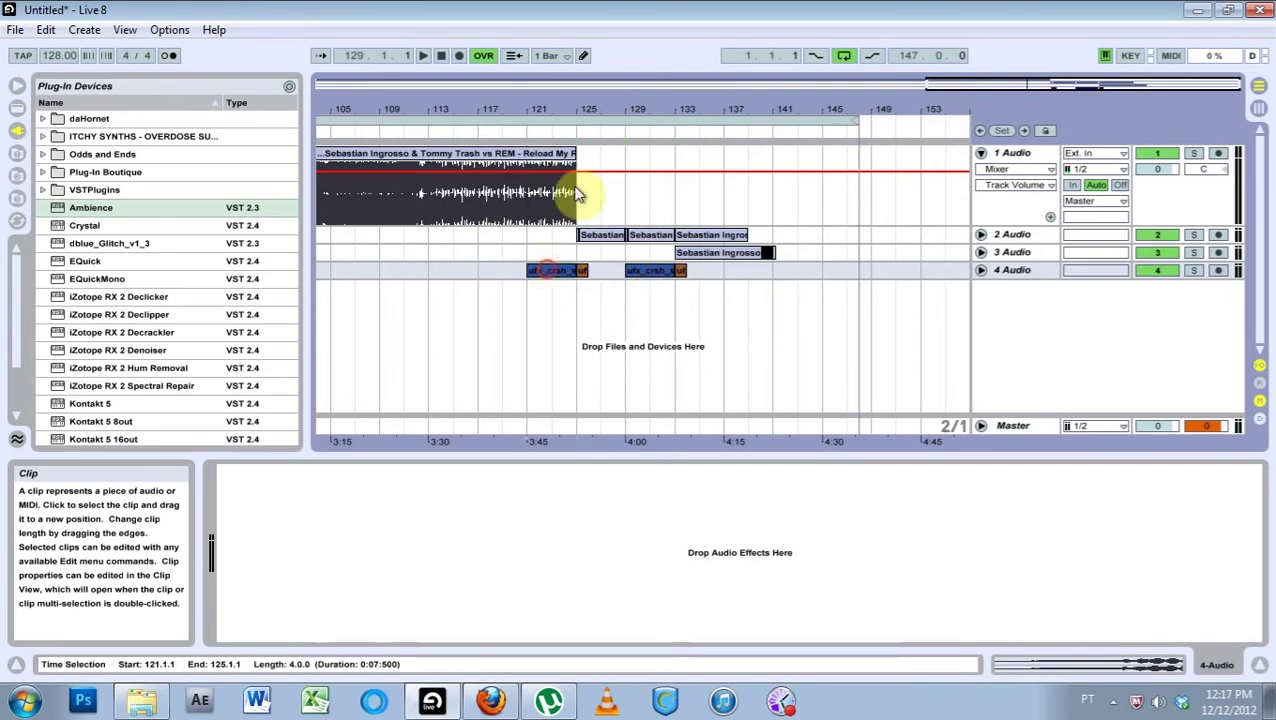
# - Audition the arrangement from bar 121 past bar 133, and inspect the track 2 clip starting at 129.2 in the clip view
pyautogui.click(527, 128)
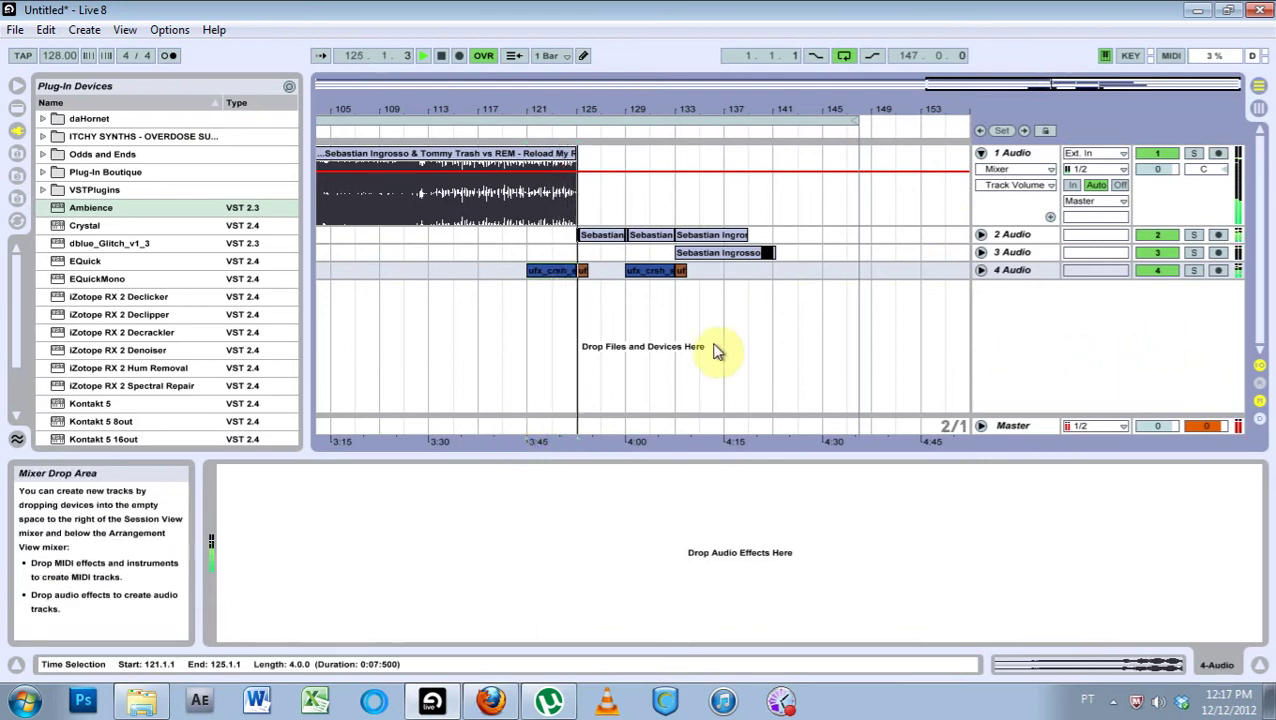
pyautogui.click(590, 278)
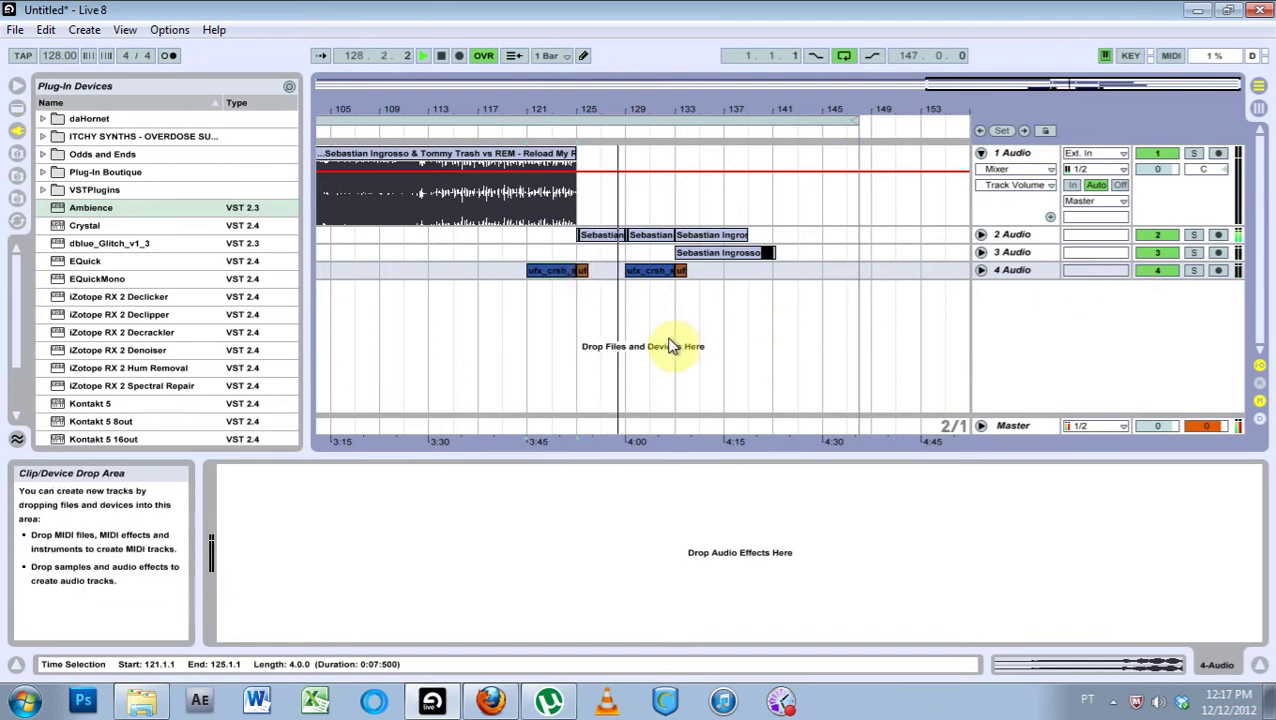
pyautogui.click(981, 236)
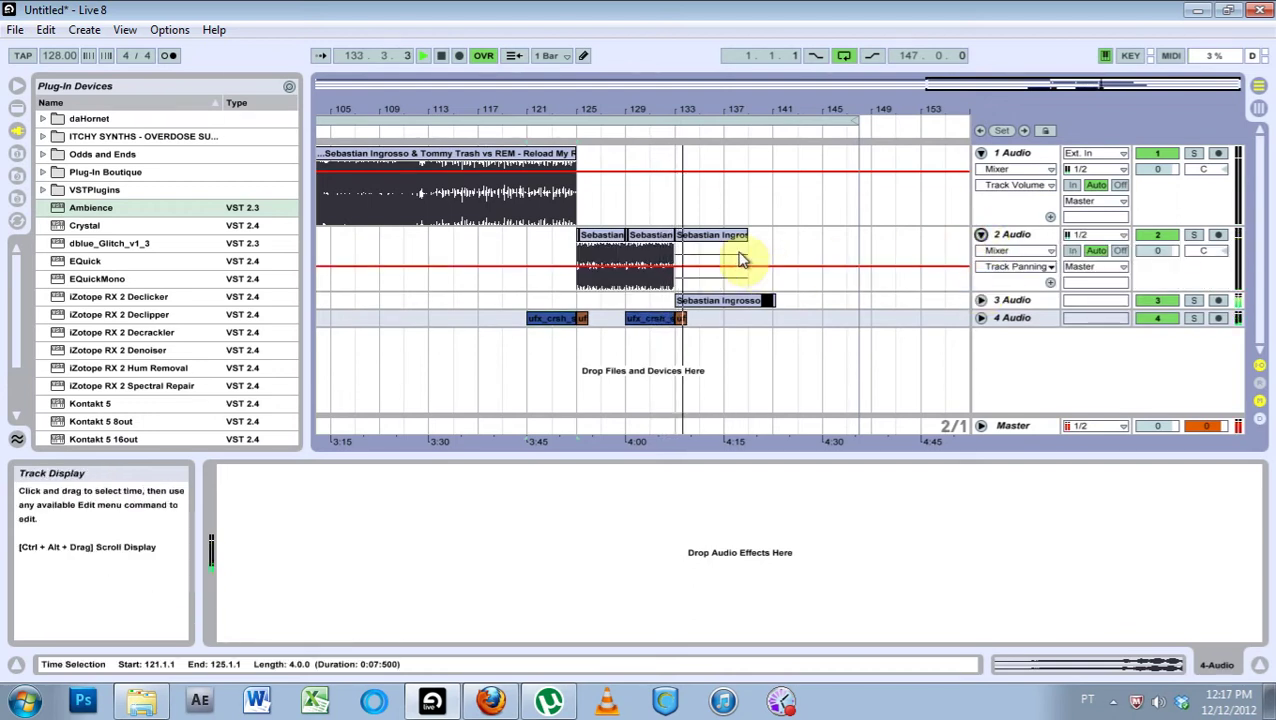
pyautogui.click(652, 236)
pyautogui.press('space')
pyautogui.moveTo(866, 473); pyautogui.dragTo(880, 405)
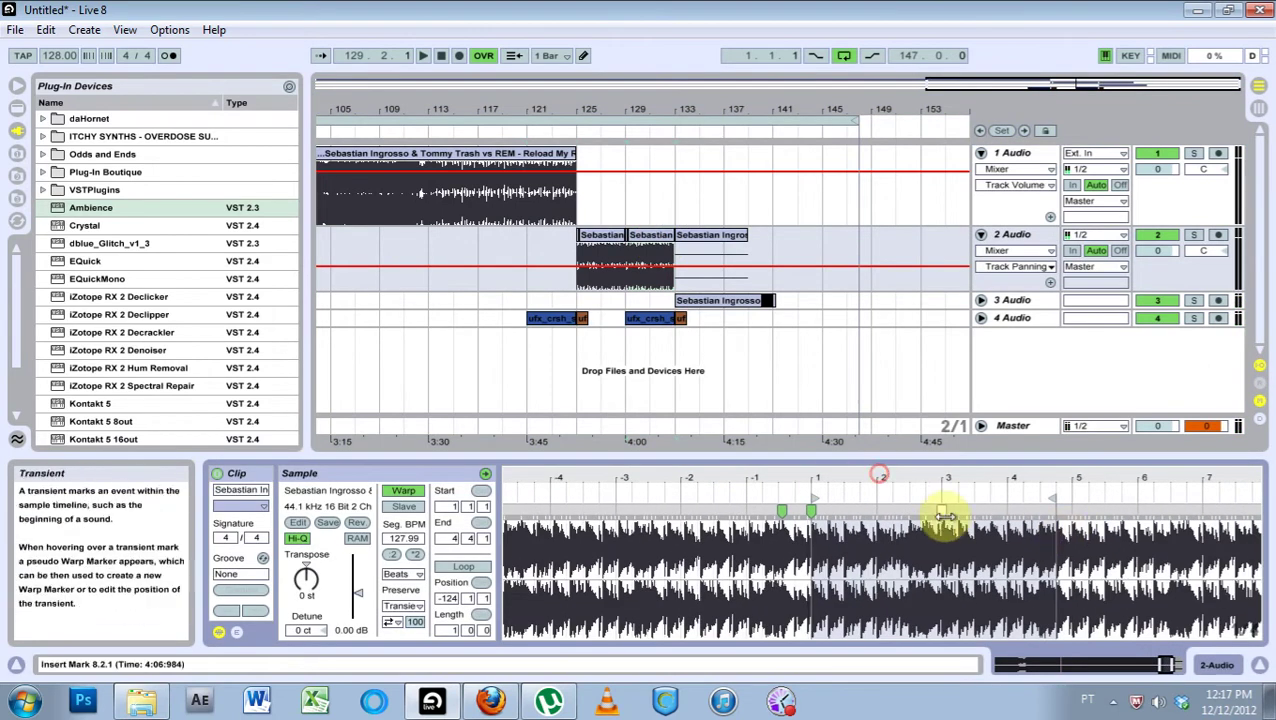
# - Repeat the opening of track 2's 129.2 clip at 131.2 to fill up to bar 133, and audition the transition
pyautogui.moveTo(634, 110); pyautogui.dragTo(606, 258)
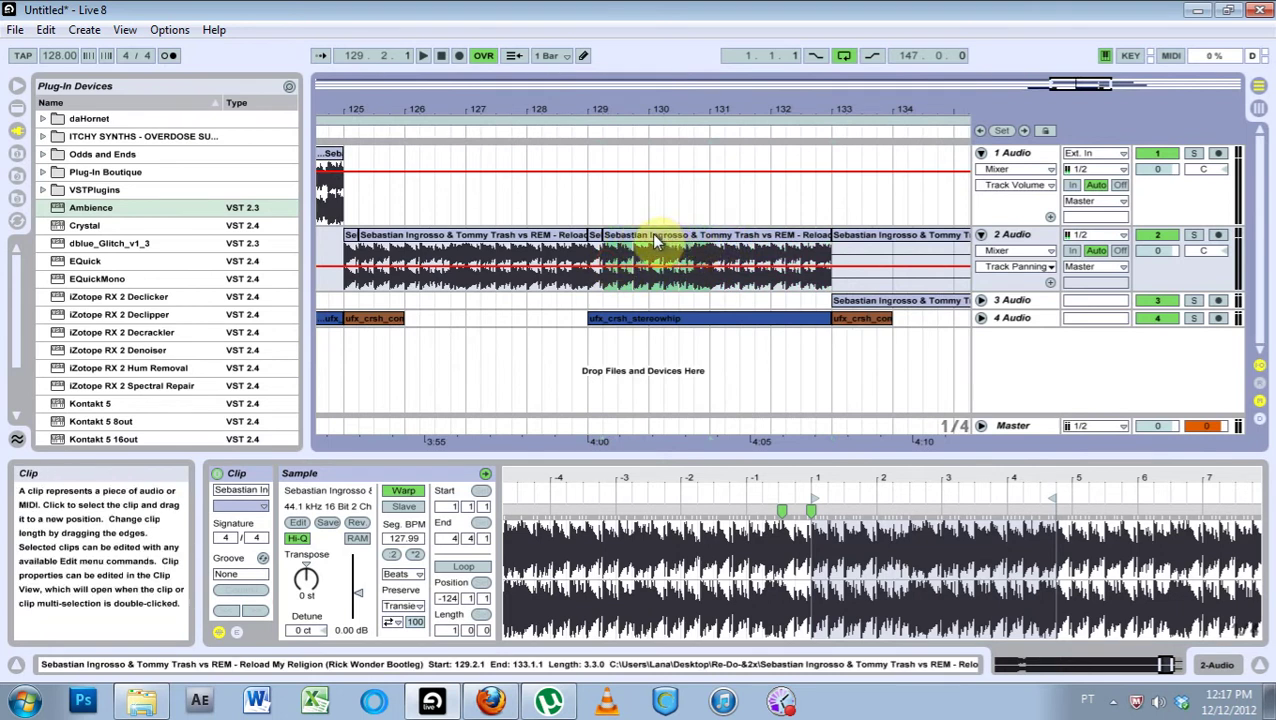
pyautogui.click(651, 234)
pyautogui.moveTo(727, 246); pyautogui.dragTo(826, 258)
pyautogui.hotkey('ctrl', 'a')
pyautogui.click(779, 128)
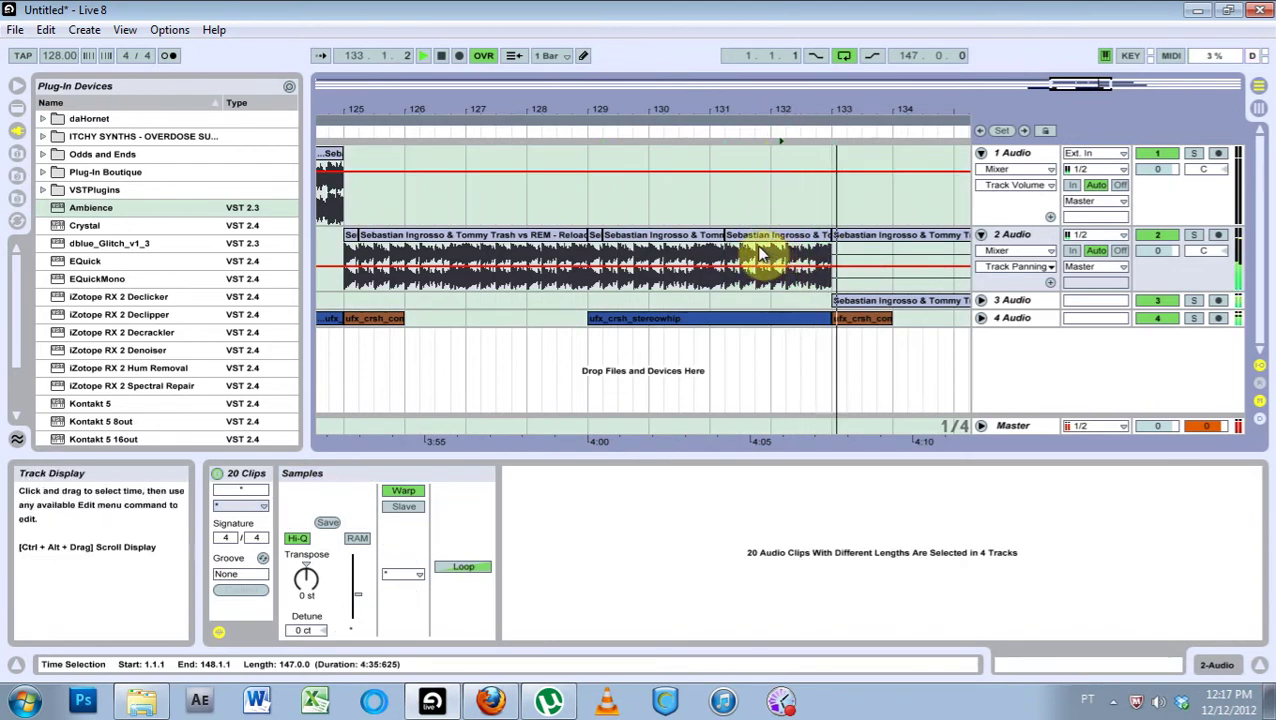
pyautogui.press('space')
# - Try to move the clip boundary at 131.2 on track 2 slightly earlier, and undo the edit
pyautogui.moveTo(728, 236); pyautogui.dragTo(708, 231)
pyautogui.hotkey('ctrl', 'z')
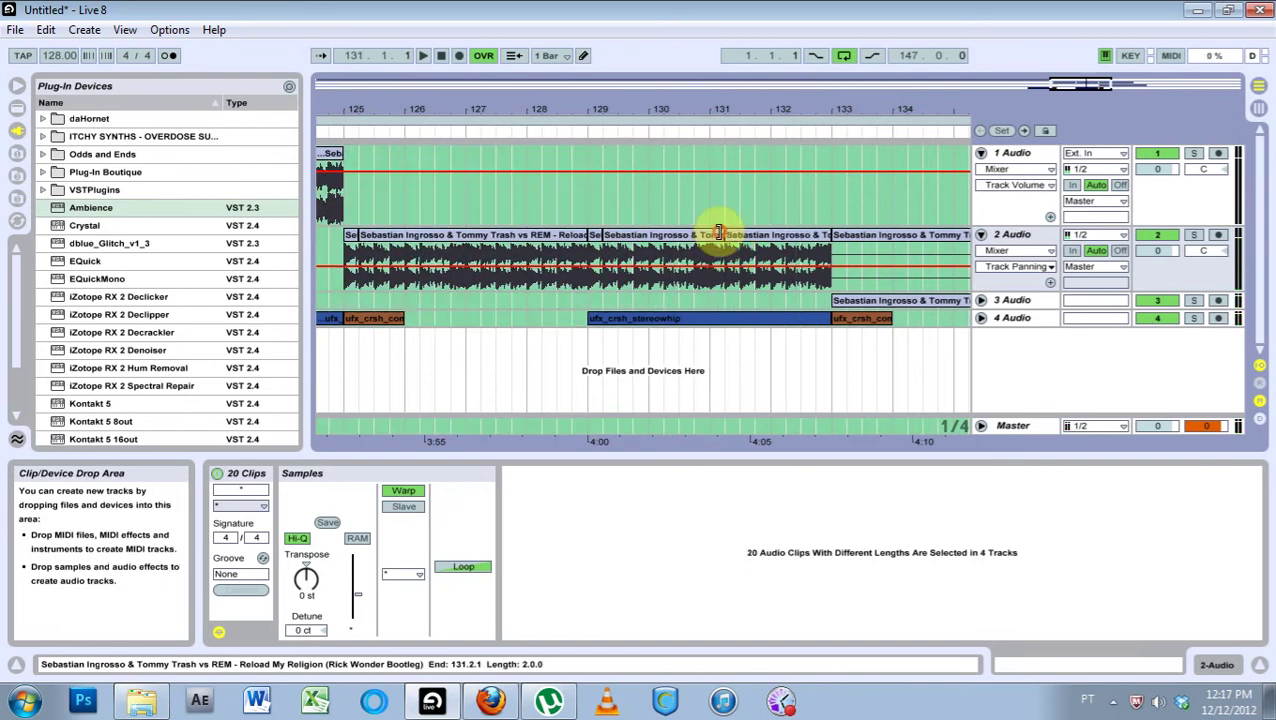
pyautogui.click(760, 279)
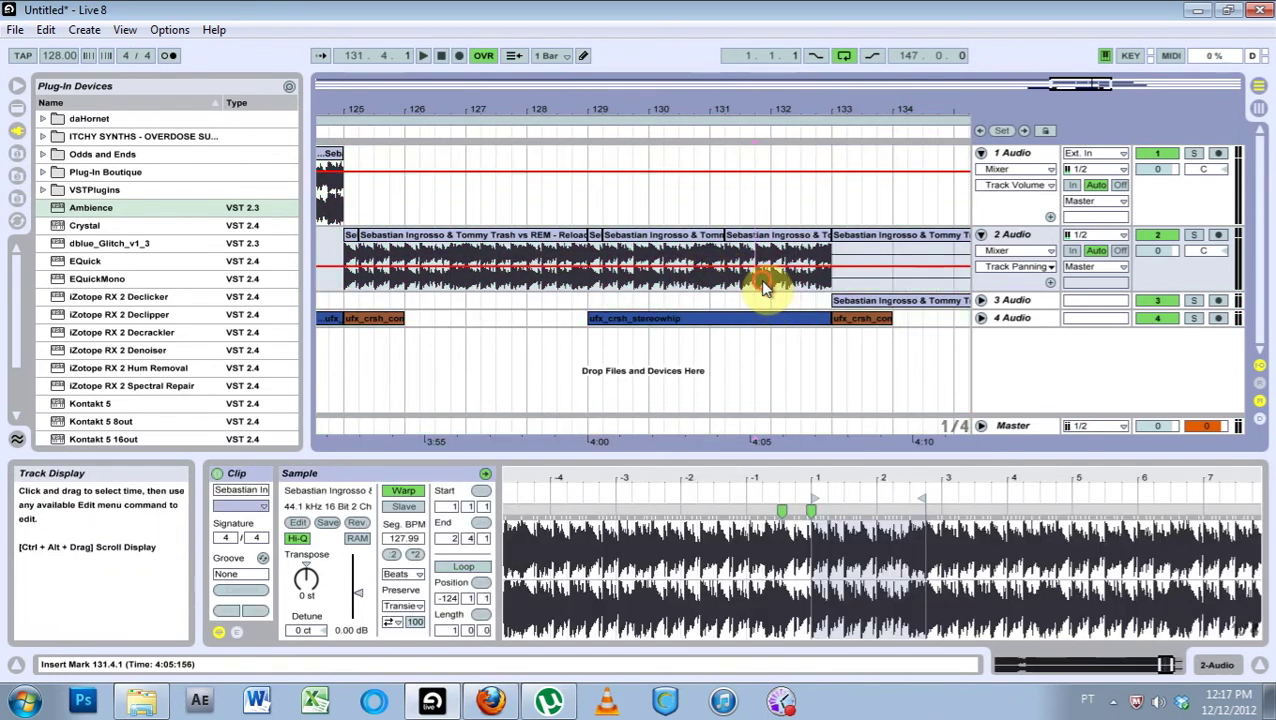
# - Extend the start of track 2's clip ending at 131.2 back to bar 129, and audition the section
pyautogui.click(731, 237)
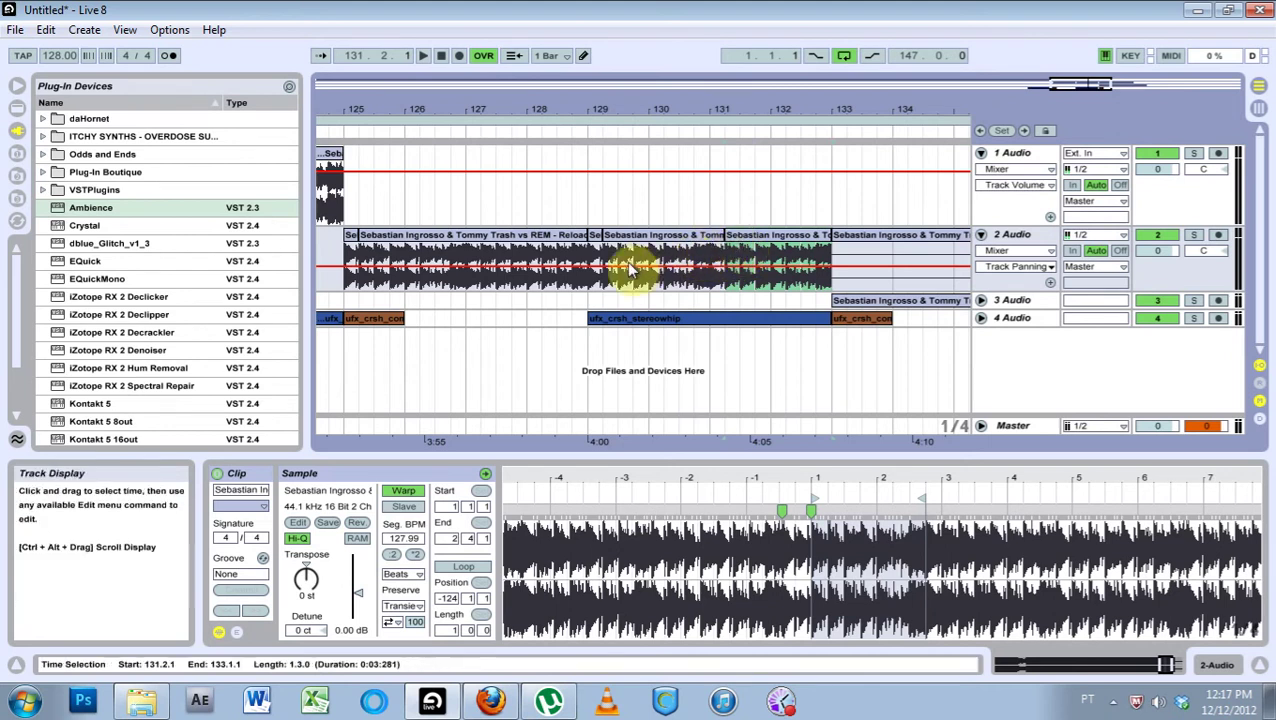
pyautogui.moveTo(592, 278); pyautogui.dragTo(668, 242)
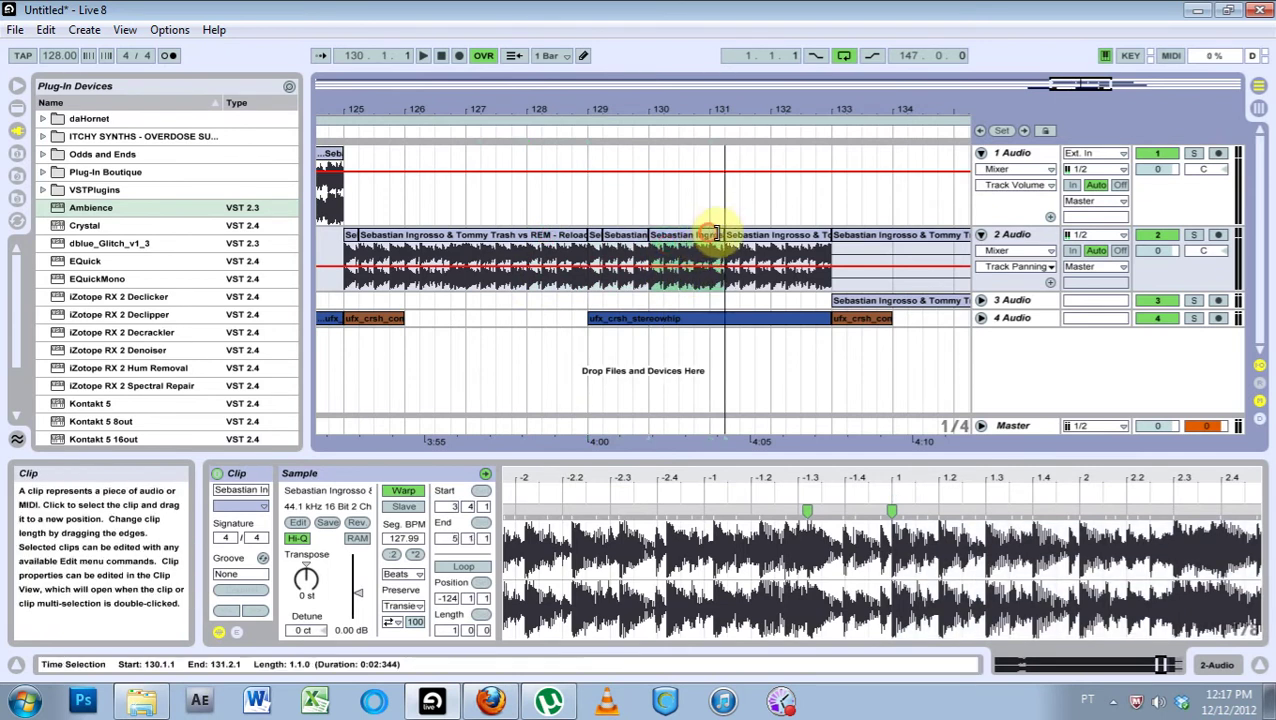
pyautogui.click(612, 131)
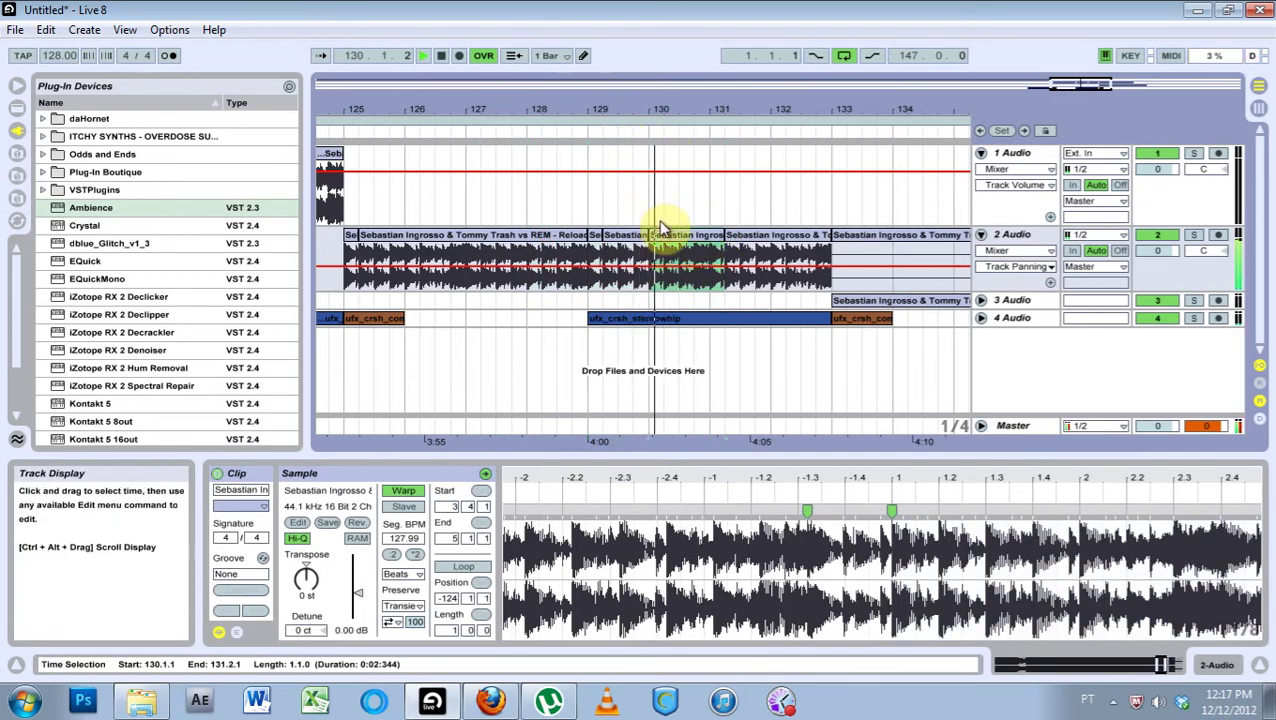
pyautogui.moveTo(660, 228); pyautogui.dragTo(609, 232)
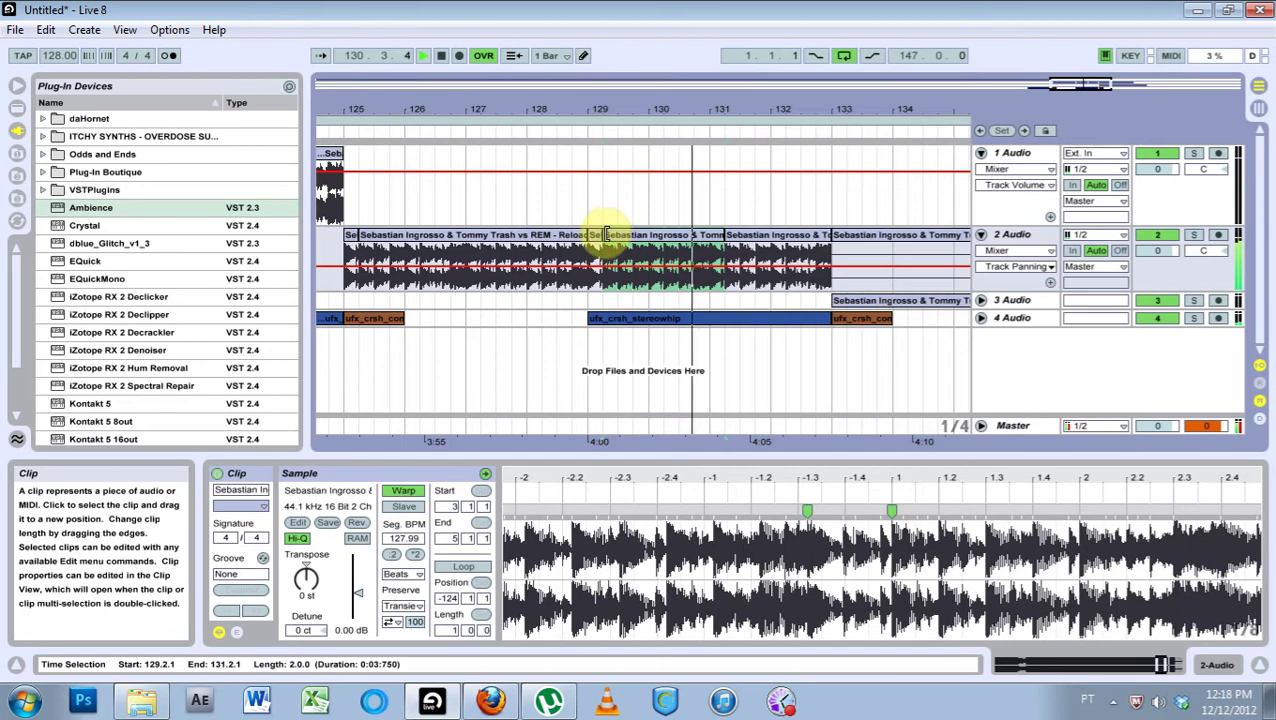
pyautogui.moveTo(604, 234); pyautogui.dragTo(593, 234)
pyautogui.press('space')
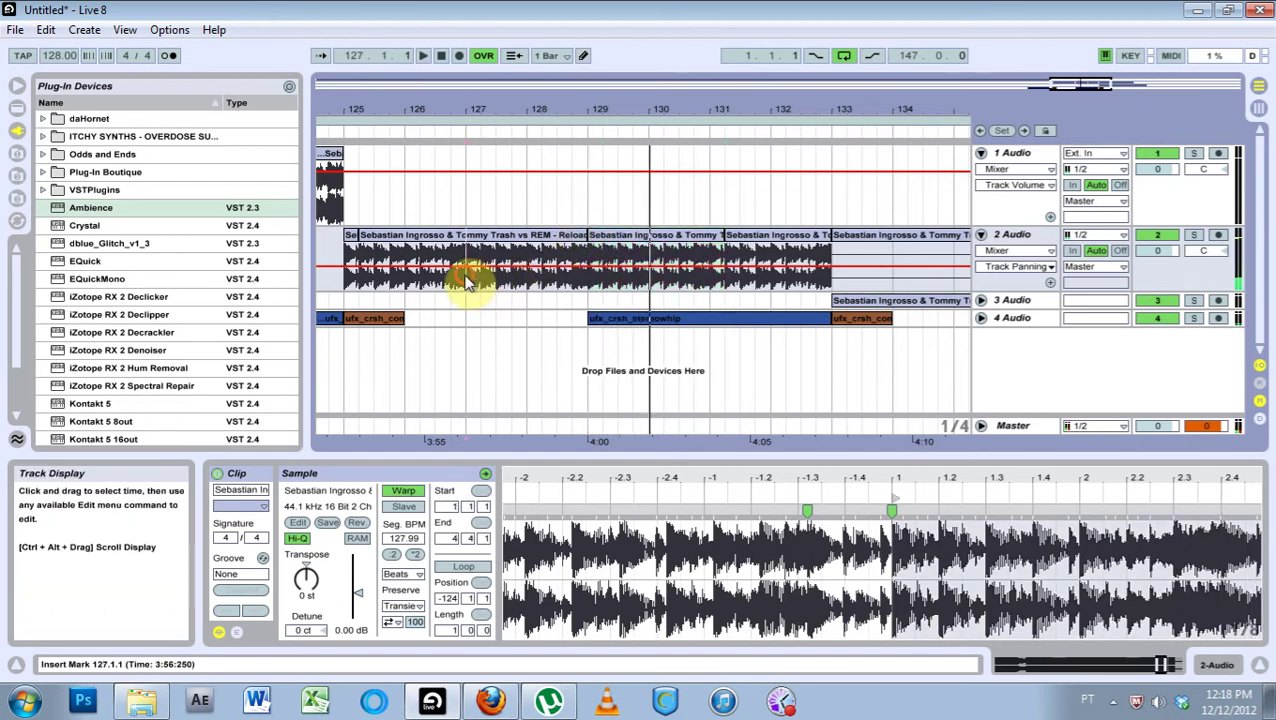
# - Divide the track 2 clip that starts at 125.2 so a separate section runs from 127.2 to bar 129
pyautogui.click(407, 268)
pyautogui.click(532, 260)
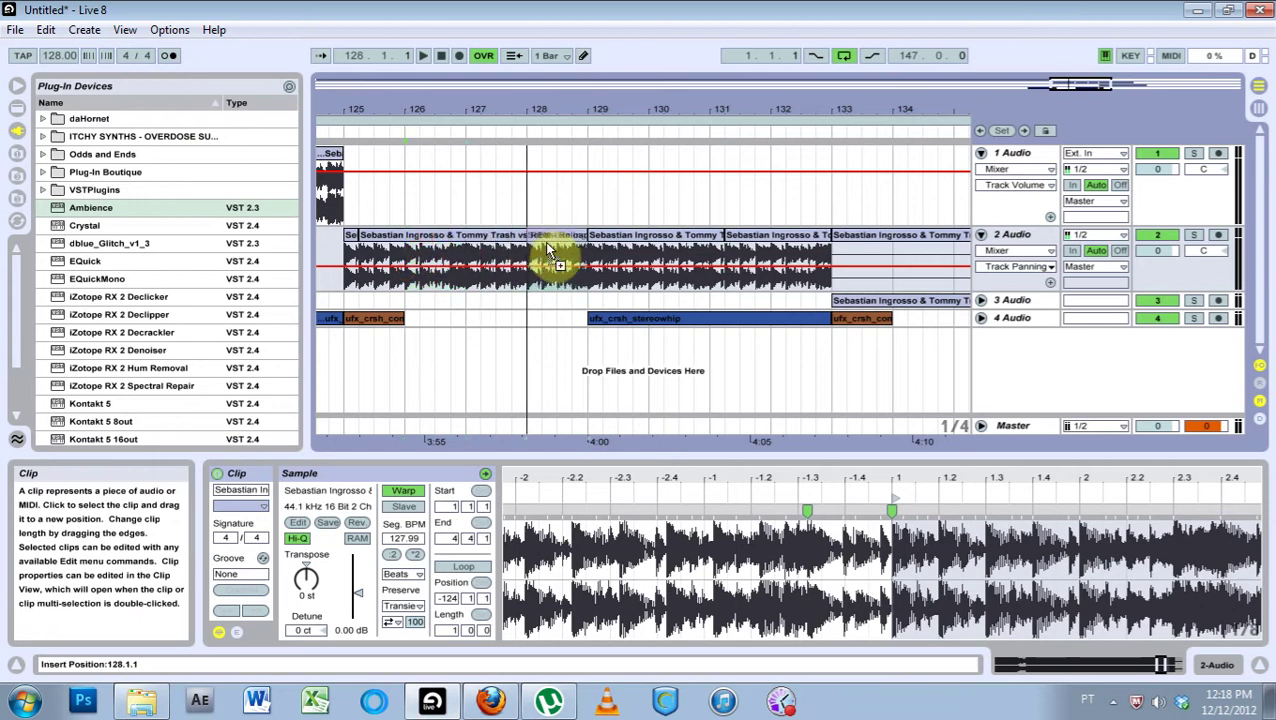
pyautogui.hotkey('ctrl', 'e')
pyautogui.moveTo(535, 240); pyautogui.dragTo(365, 237)
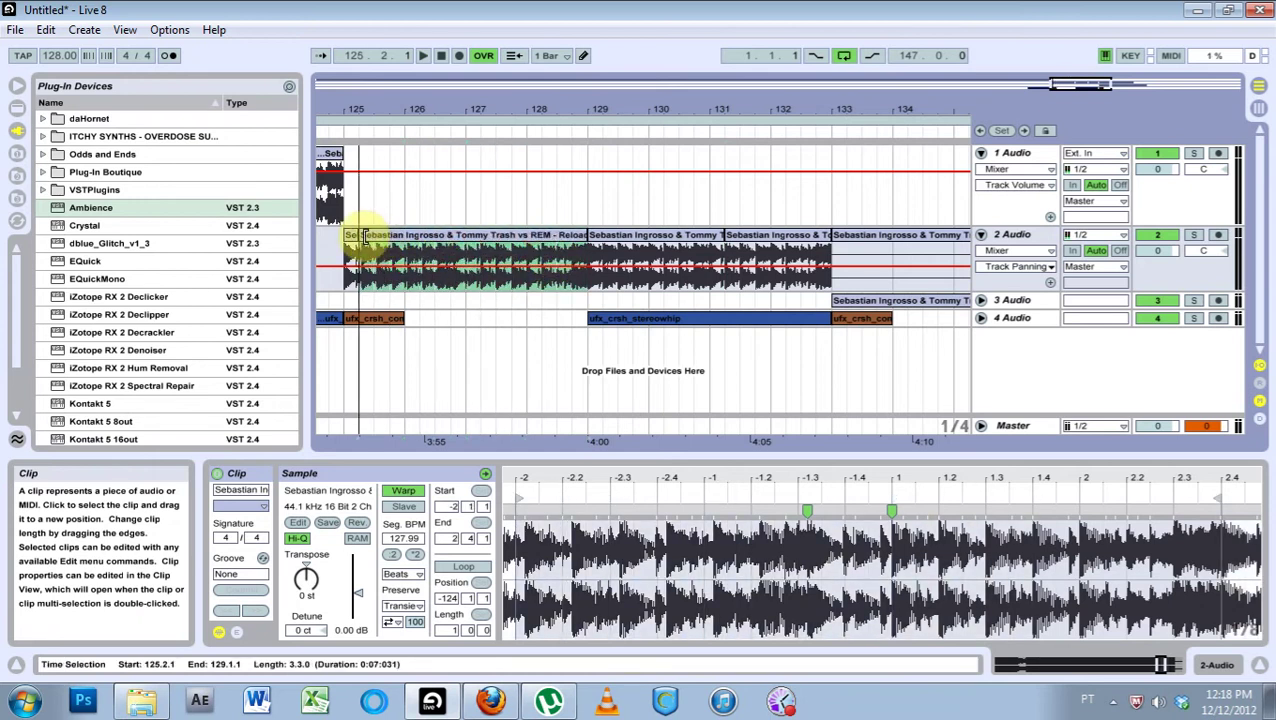
pyautogui.moveTo(365, 237); pyautogui.dragTo(481, 240)
# - Copy track 2's clip spanning 129.1 to 131.2 to bar 125, filling up to 127.2, and audition the sequence
pyautogui.click(650, 240)
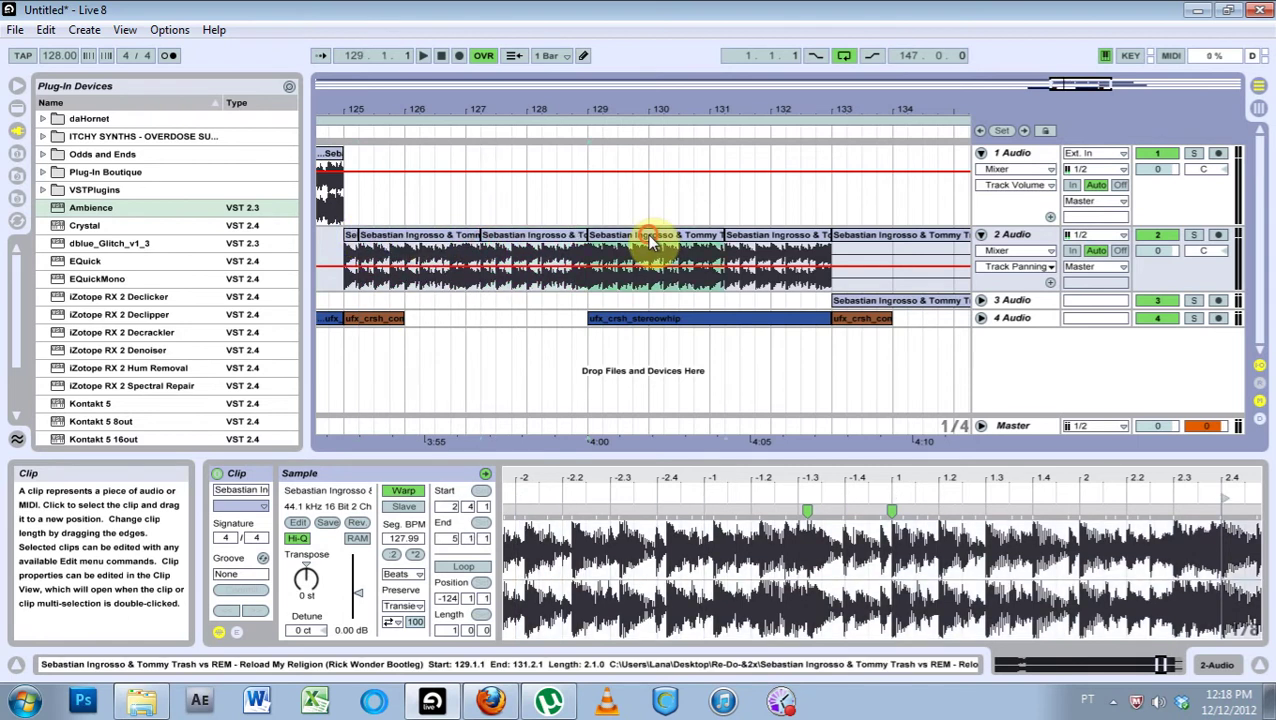
pyautogui.moveTo(844, 472); pyautogui.dragTo(799, 367)
pyautogui.moveTo(815, 504); pyautogui.dragTo(815, 565)
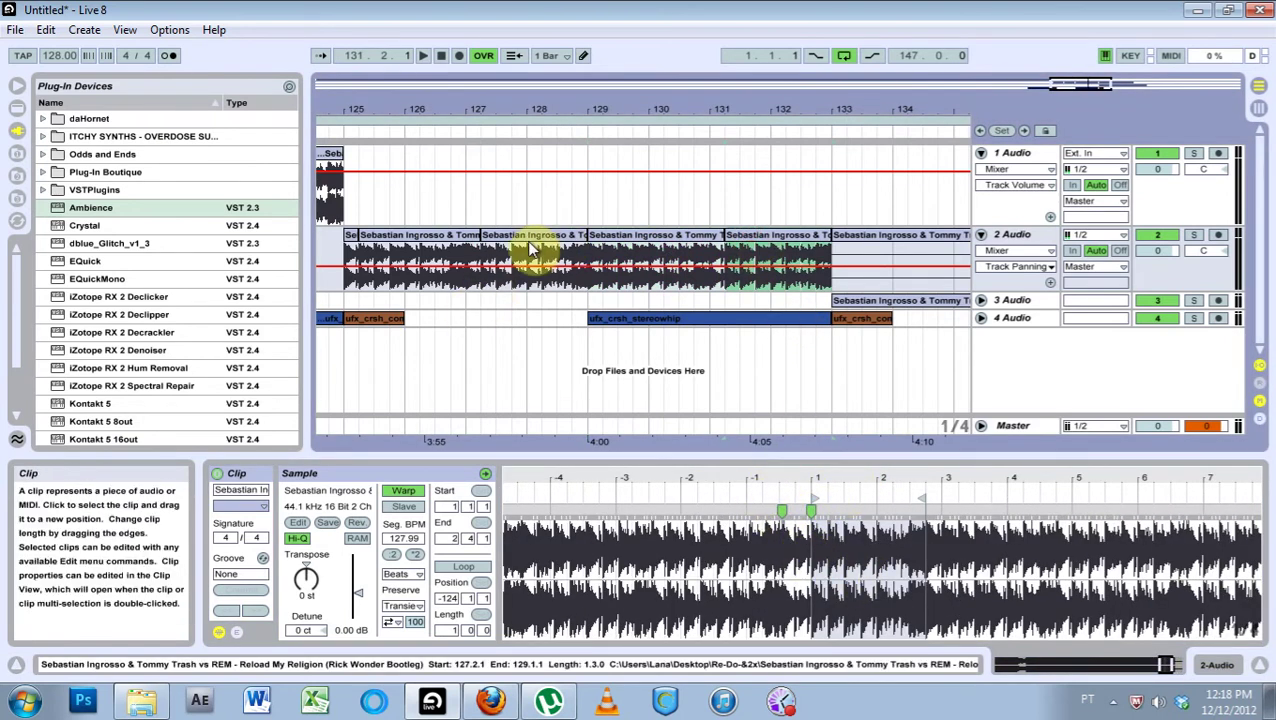
pyautogui.click(650, 238)
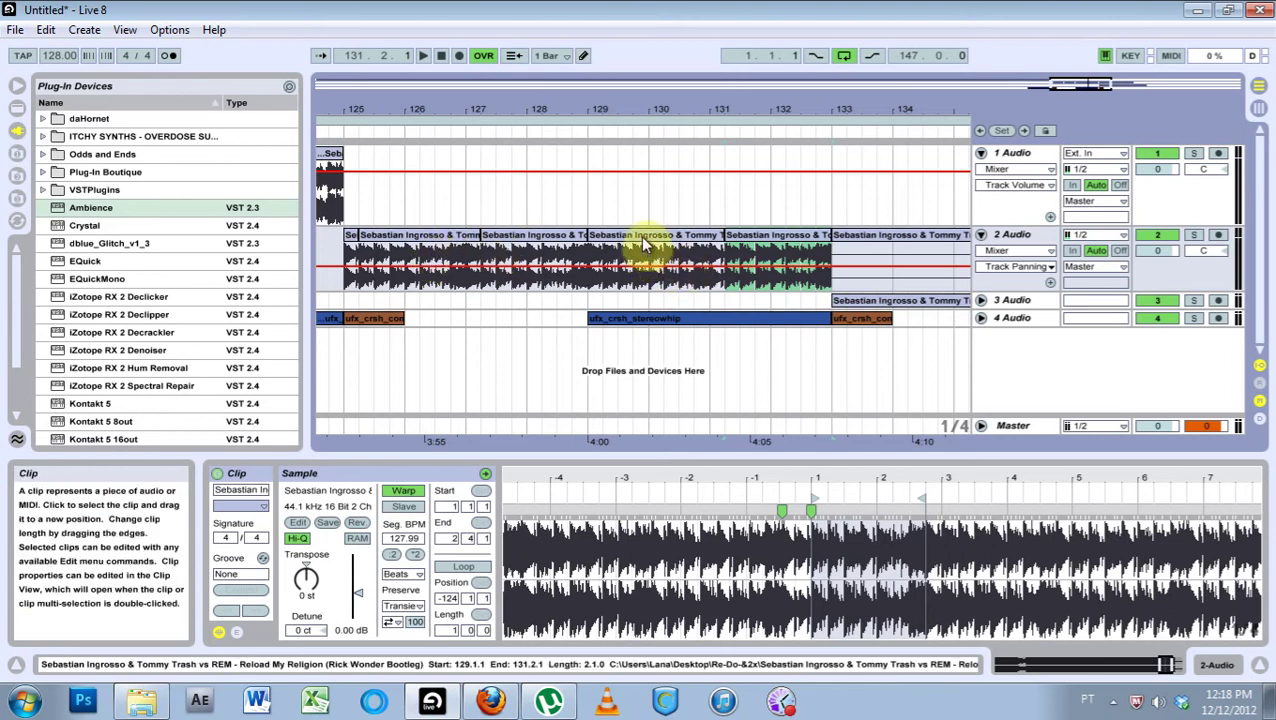
pyautogui.moveTo(683, 236); pyautogui.dragTo(445, 250)
pyautogui.press('space')
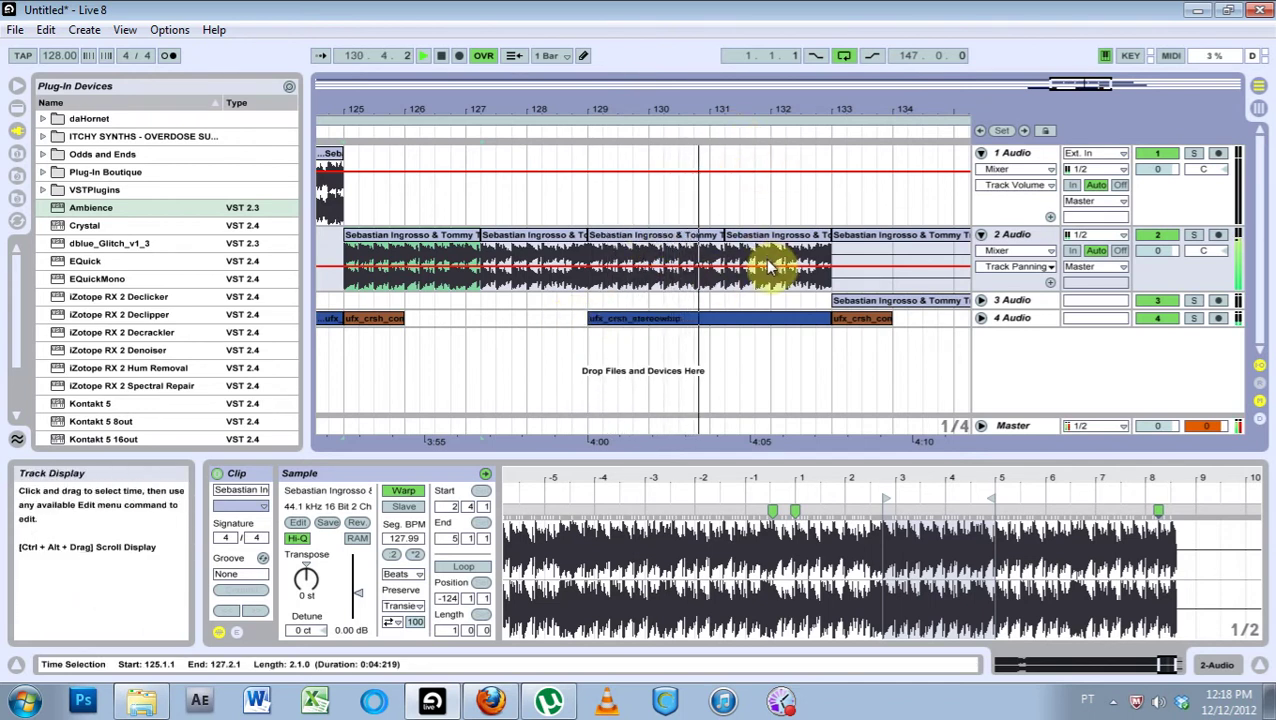
# - Play the arrangement from bar 121 and lower the clip gain of that bar's ufx_crsh_stereowhip riser to -4.96 dB
pyautogui.moveTo(806, 108); pyautogui.dragTo(801, 108)
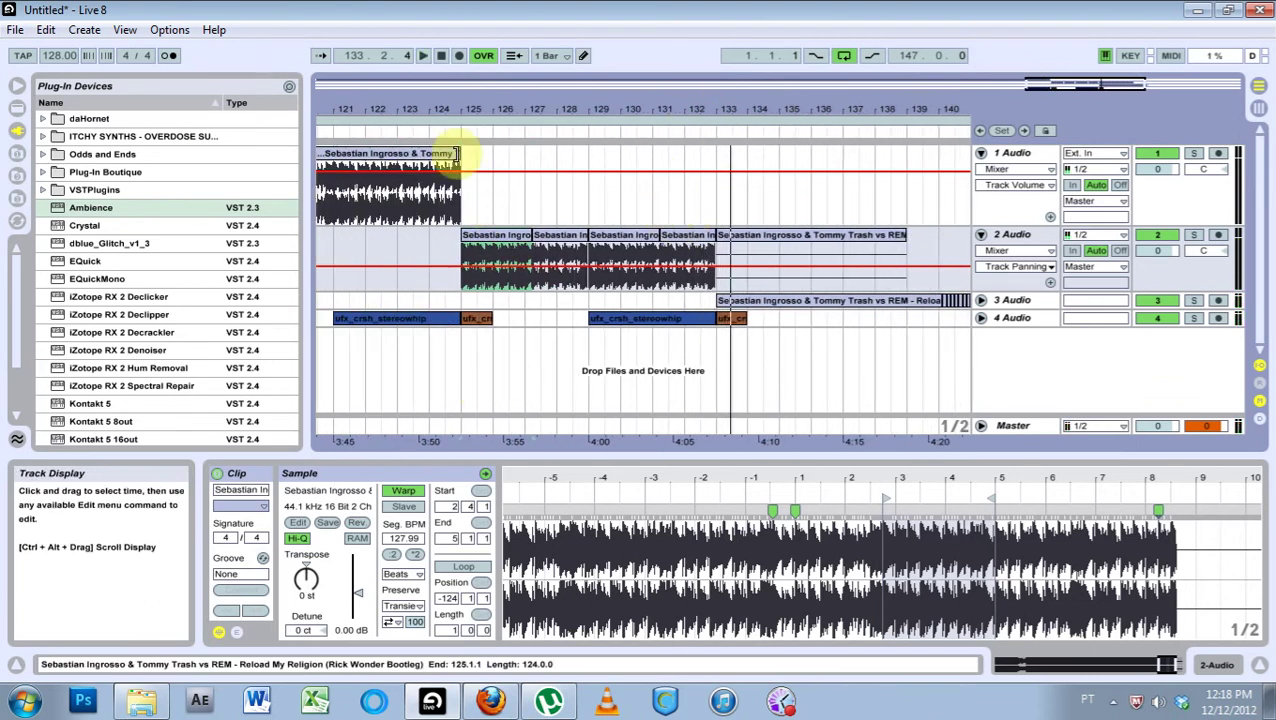
pyautogui.moveTo(456, 114); pyautogui.dragTo(452, 102)
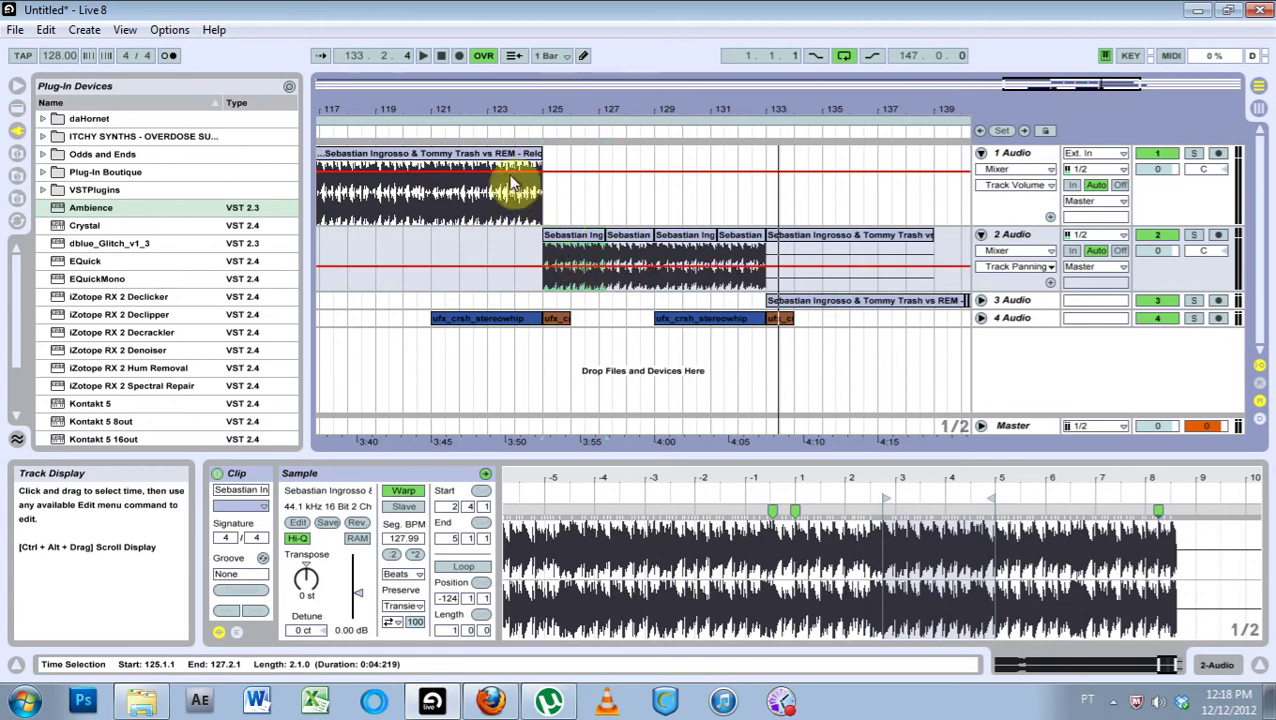
pyautogui.click(440, 128)
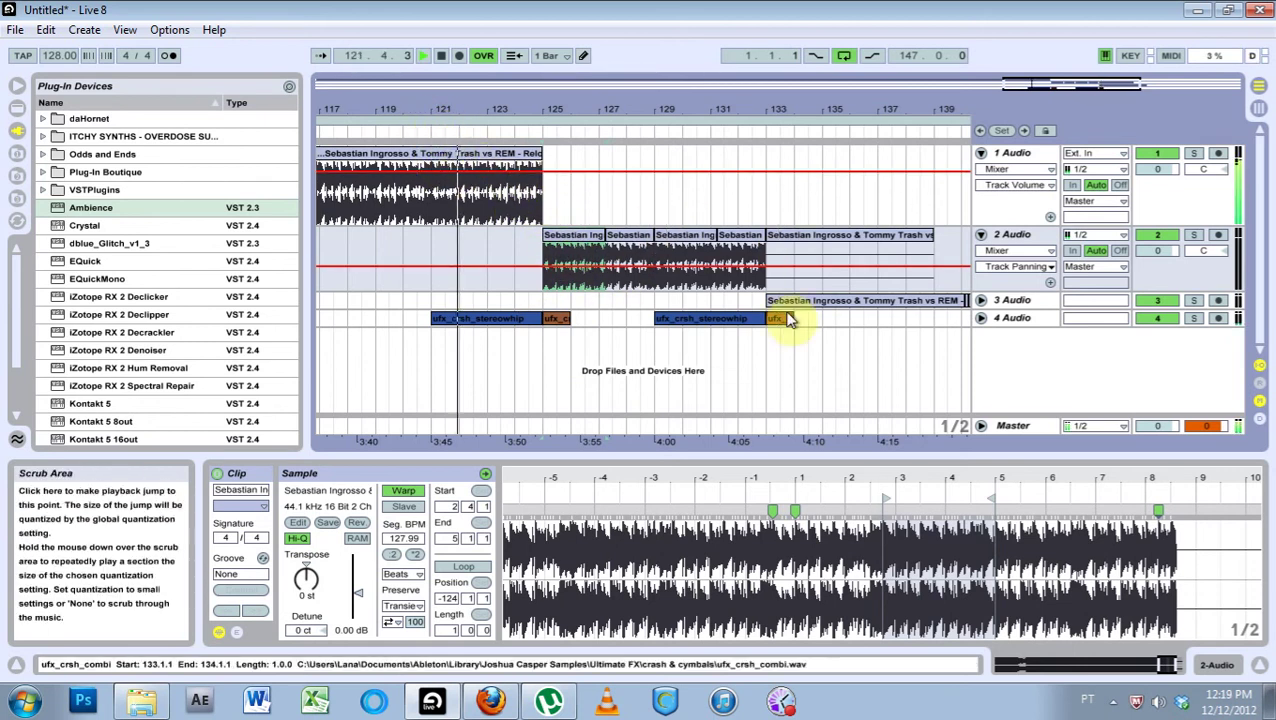
pyautogui.click(490, 322)
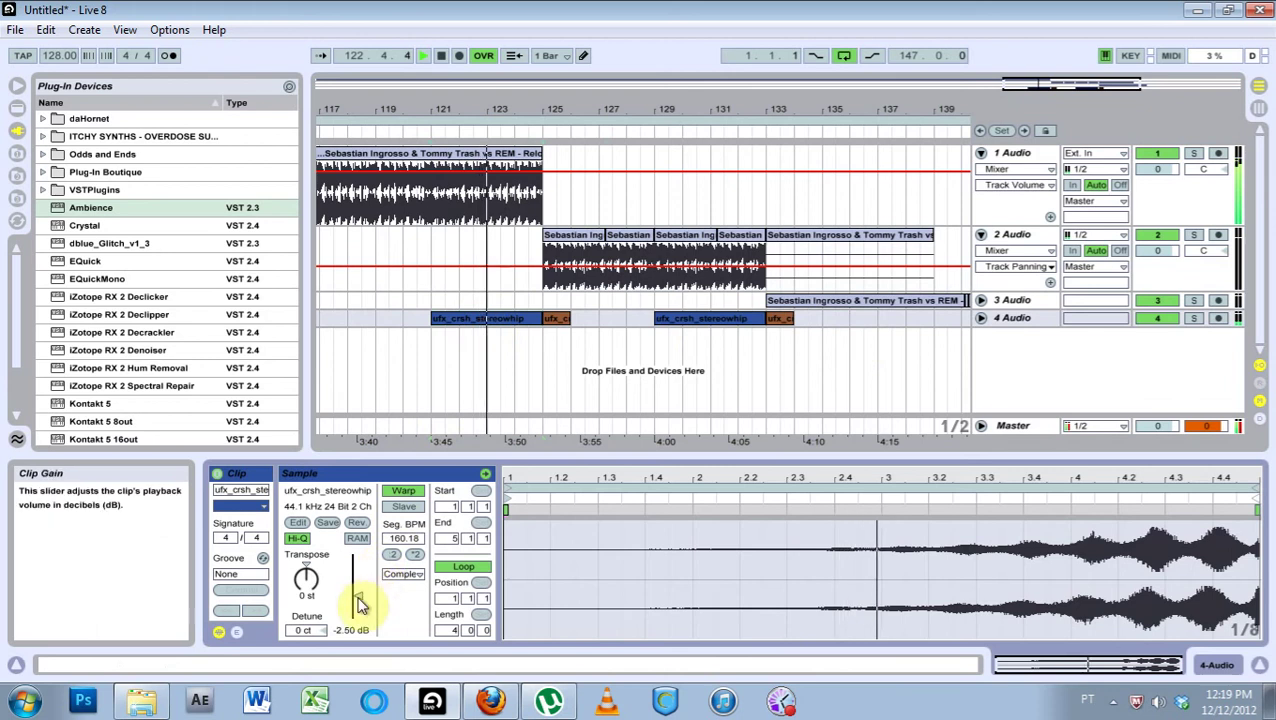
pyautogui.moveTo(352, 597); pyautogui.dragTo(352, 599)
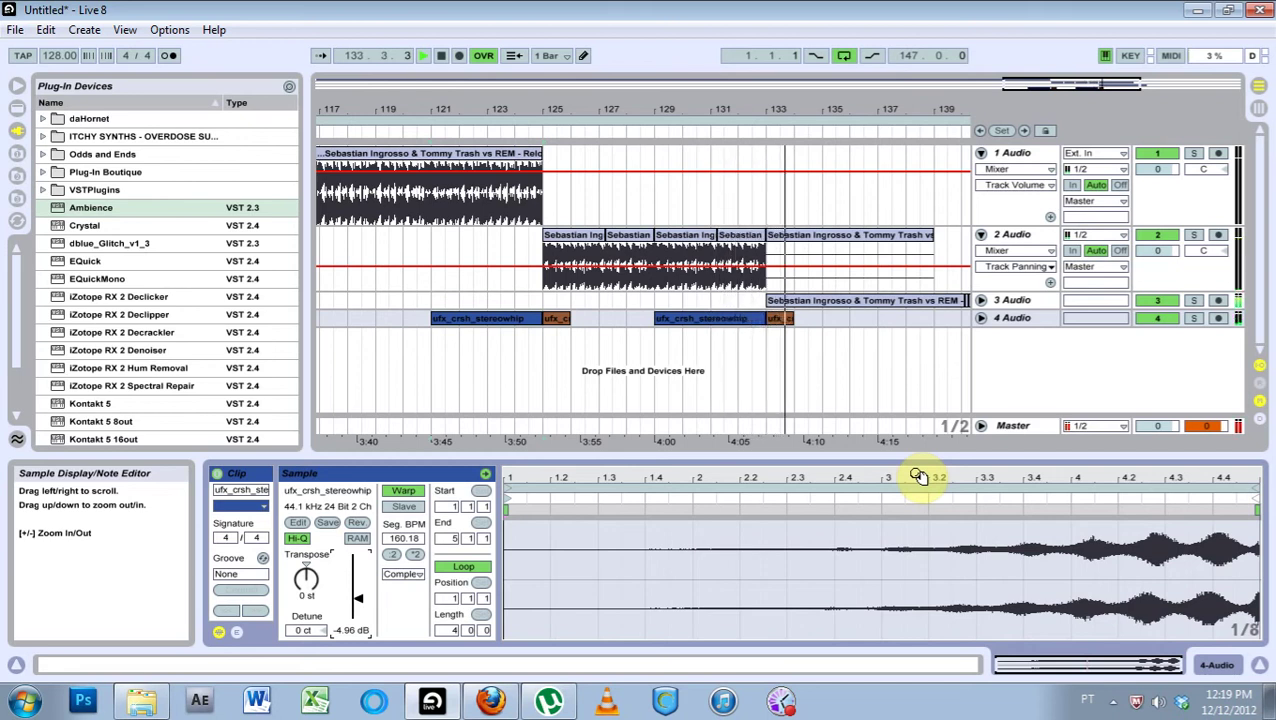
# - Copy the ufx_crsh_combi crash from bar 133 to bar 141 on track 4, and audition the final hit
pyautogui.moveTo(841, 109); pyautogui.dragTo(662, 108)
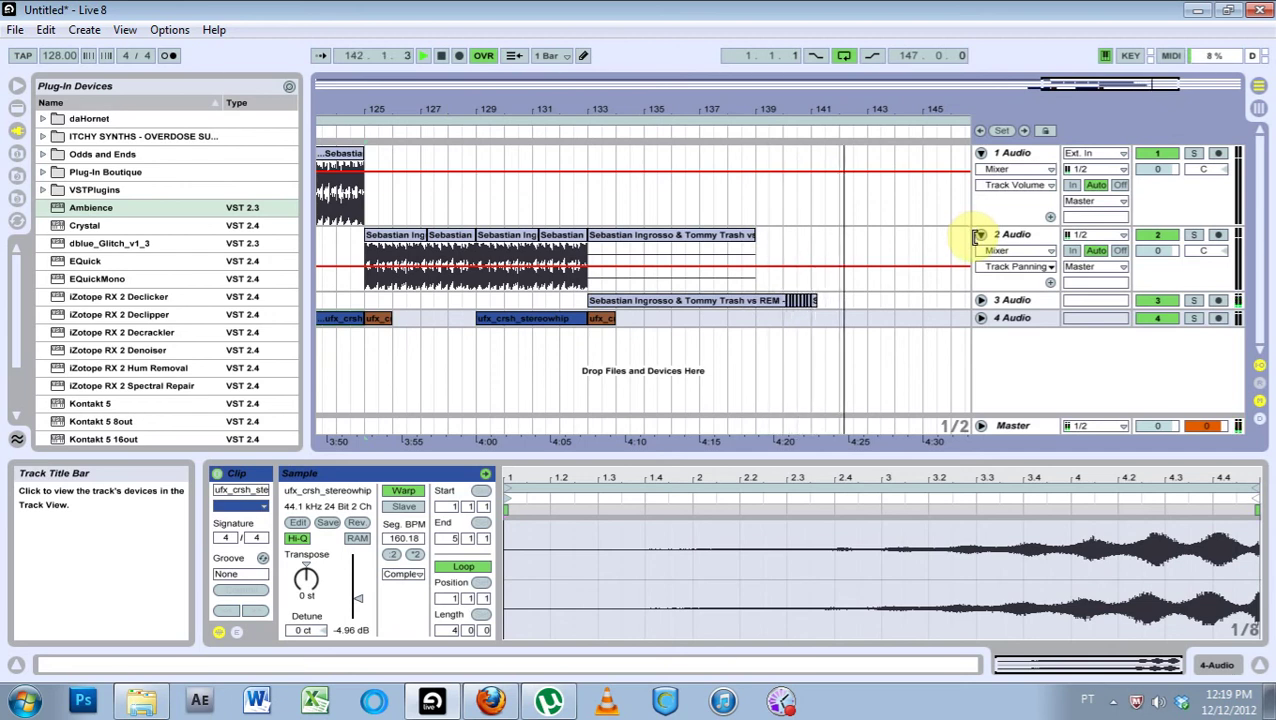
pyautogui.press('space')
pyautogui.click(598, 320)
pyautogui.click(822, 318)
pyautogui.hotkey('ctrl', 'v')
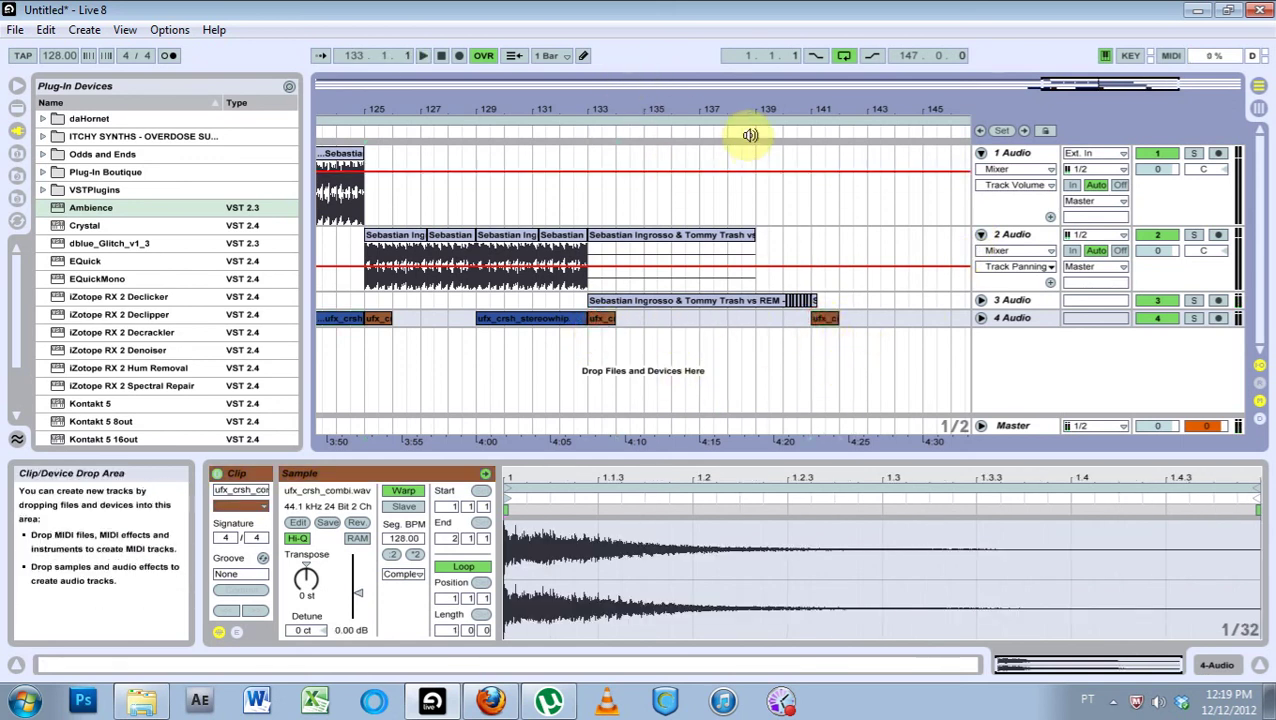
pyautogui.click(752, 134)
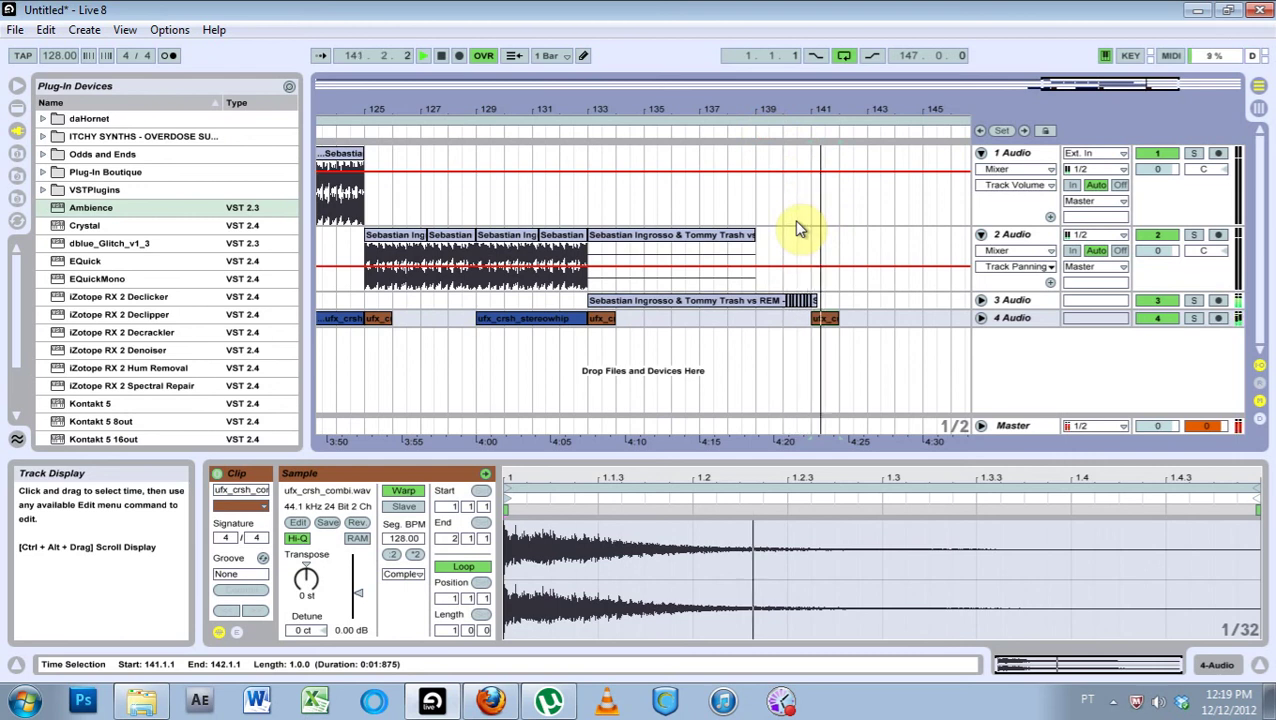
pyautogui.press('space')
# - Review the rebuilt ending by highlighting bars 113 to 145 across all four tracks
pyautogui.moveTo(772, 106); pyautogui.dragTo(772, 80)
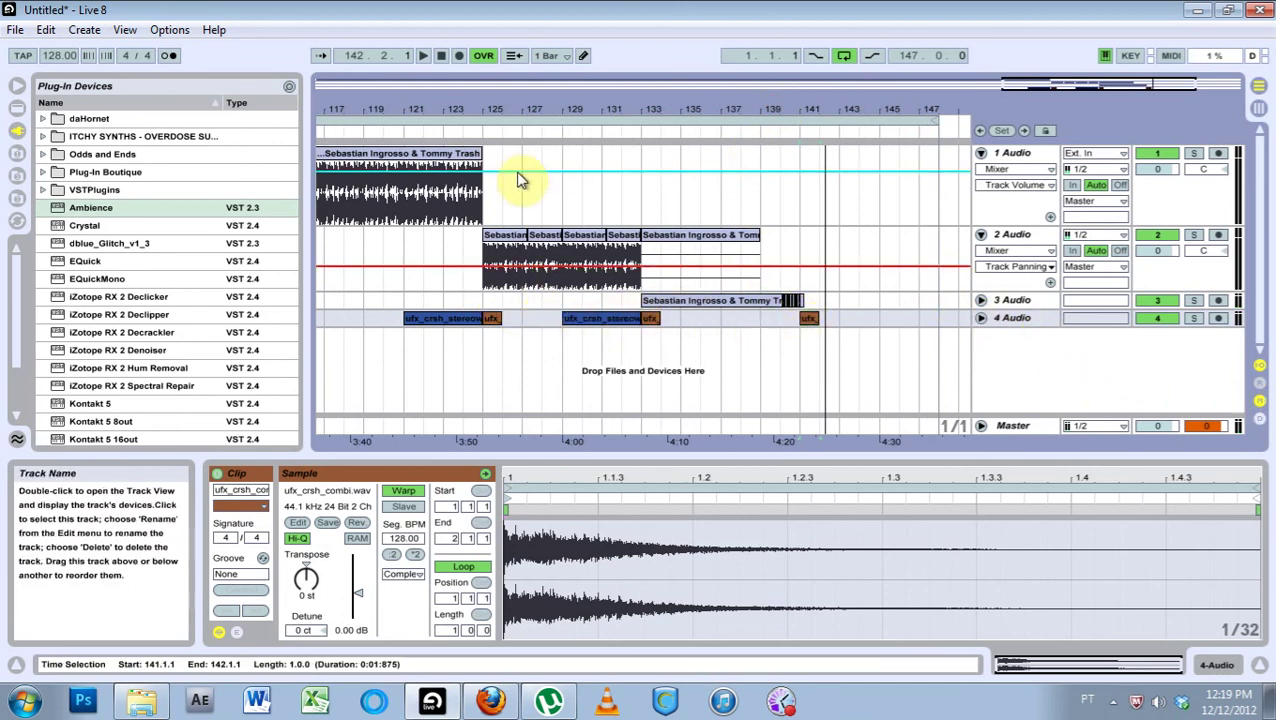
pyautogui.moveTo(567, 108); pyautogui.dragTo(560, 112)
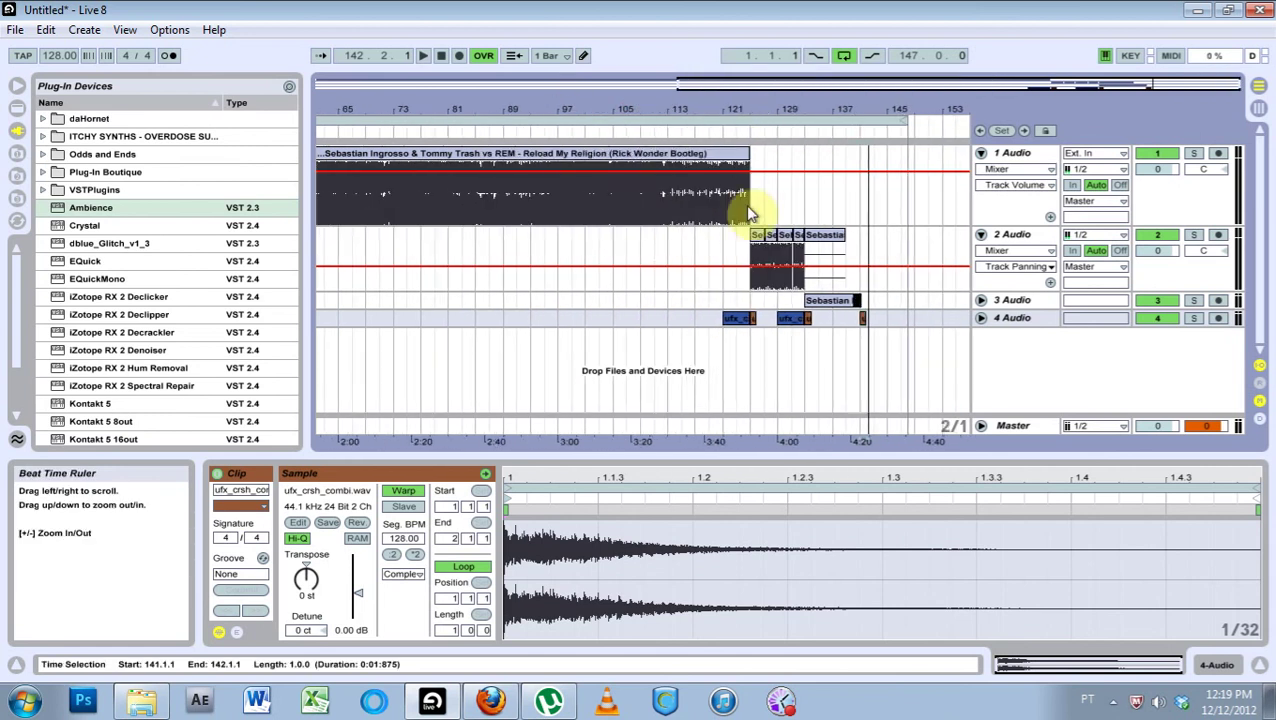
pyautogui.click(888, 324)
pyautogui.moveTo(890, 327); pyautogui.dragTo(669, 186)
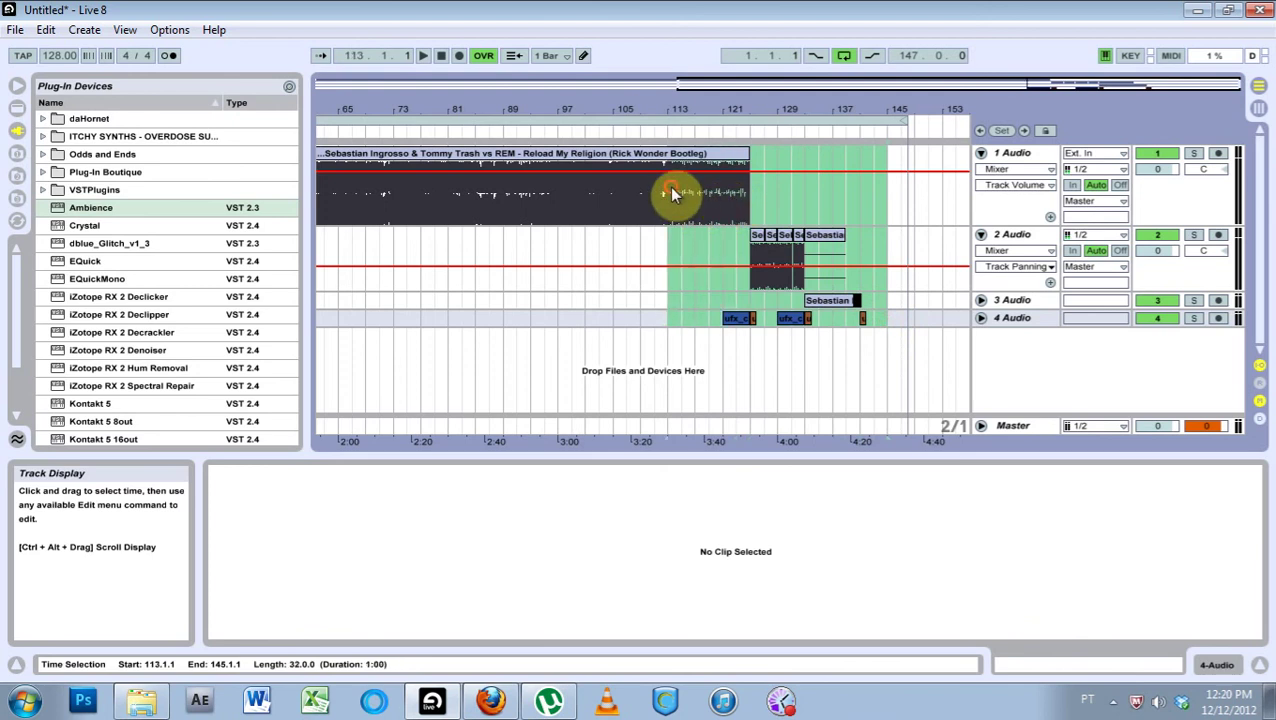
pyautogui.click(601, 294)
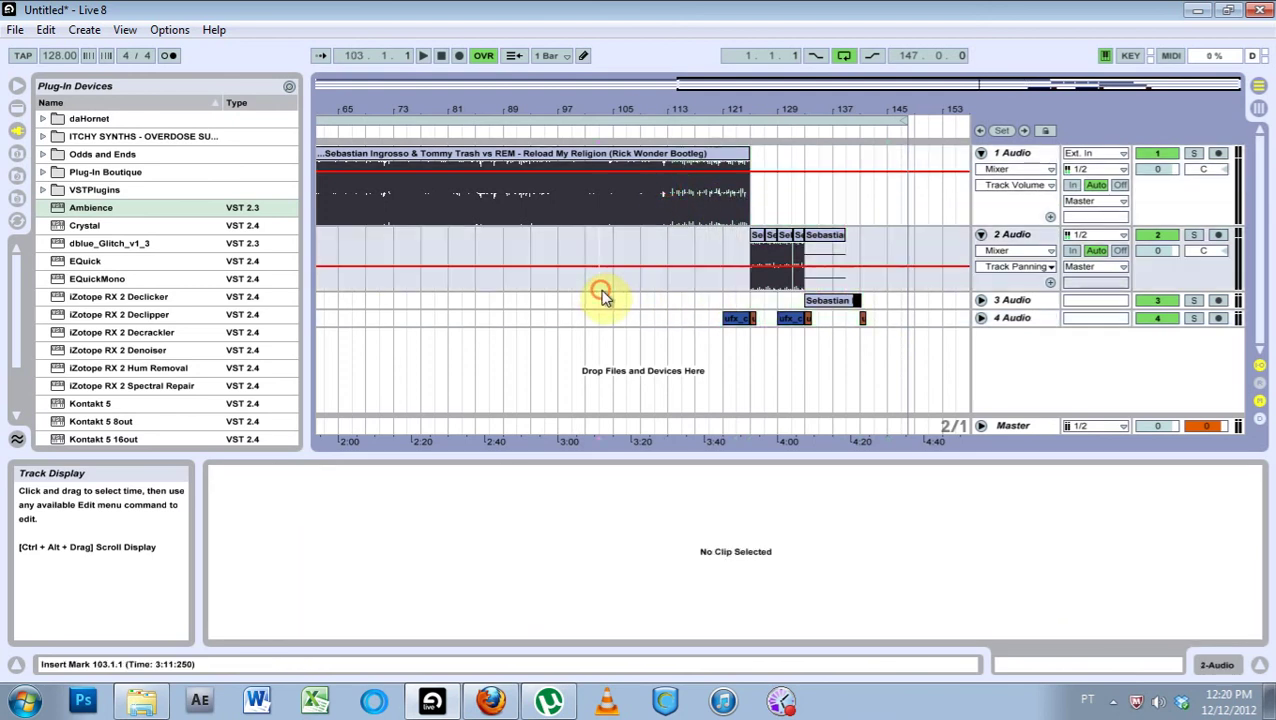
# - Fold tracks 2 and 1 and show the entire arrangement from bar 1 to bar 145
pyautogui.click(981, 235)
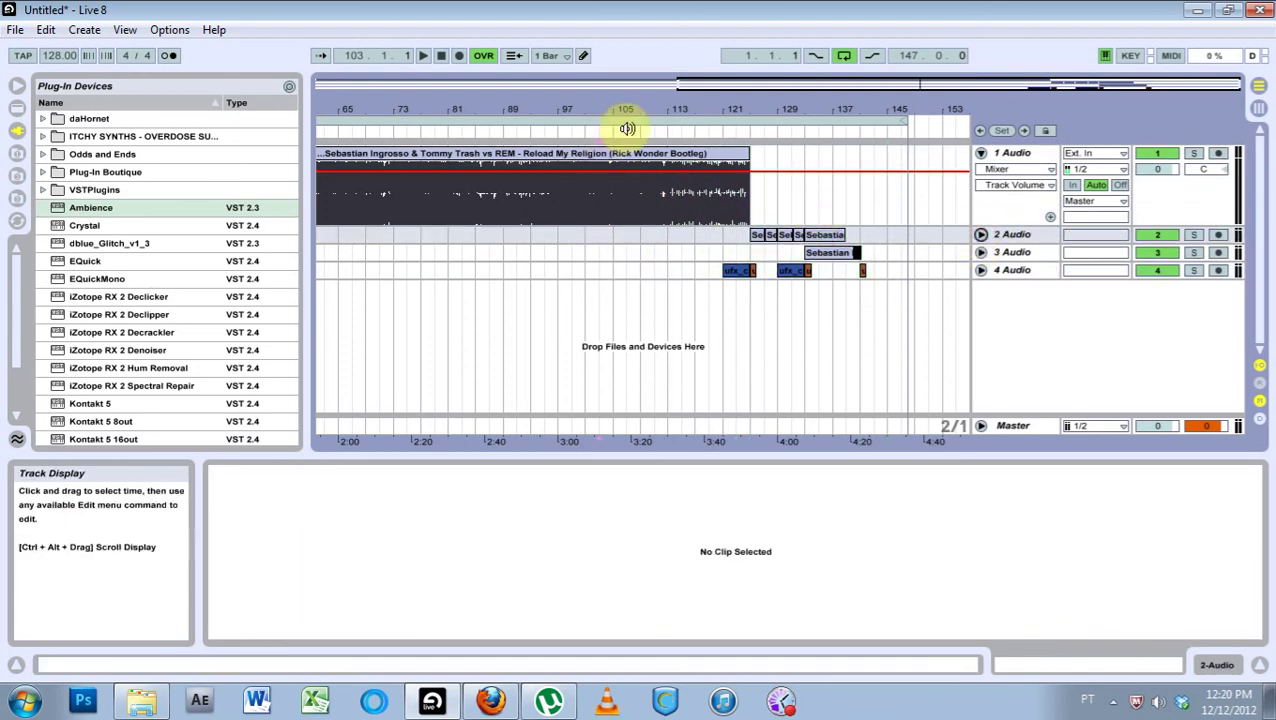
pyautogui.moveTo(689, 114); pyautogui.dragTo(735, 113)
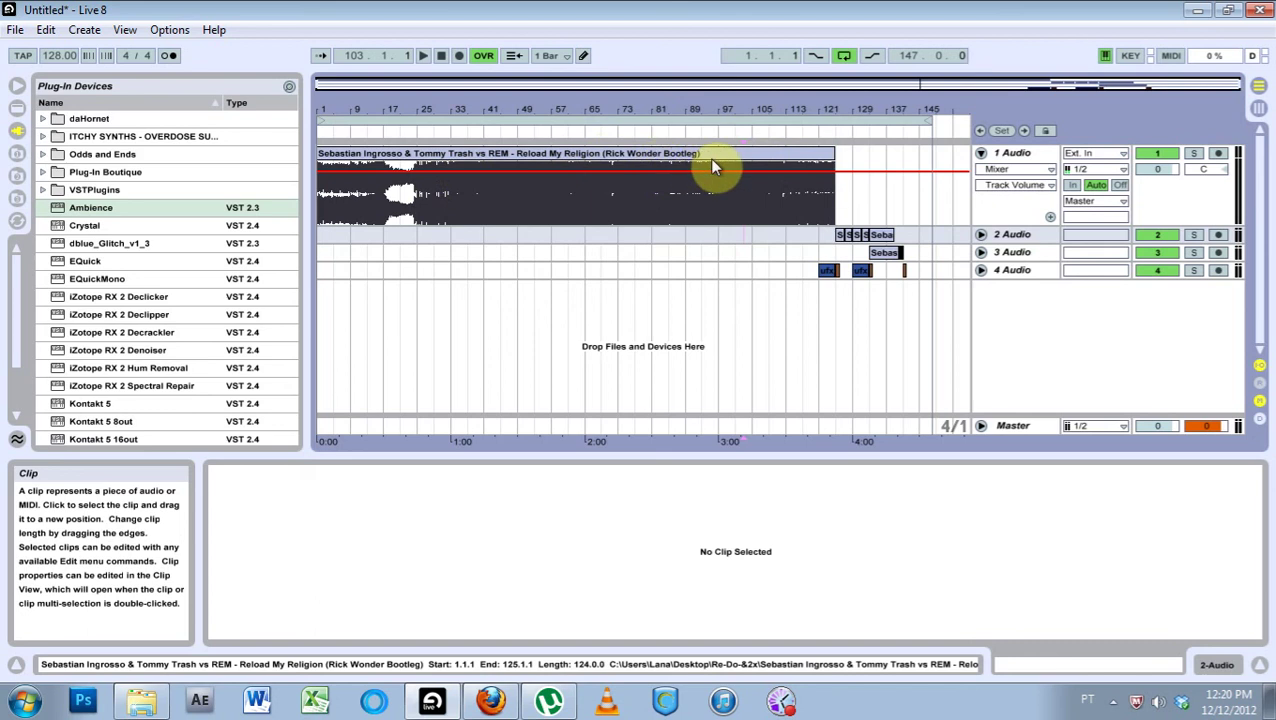
pyautogui.click(917, 276)
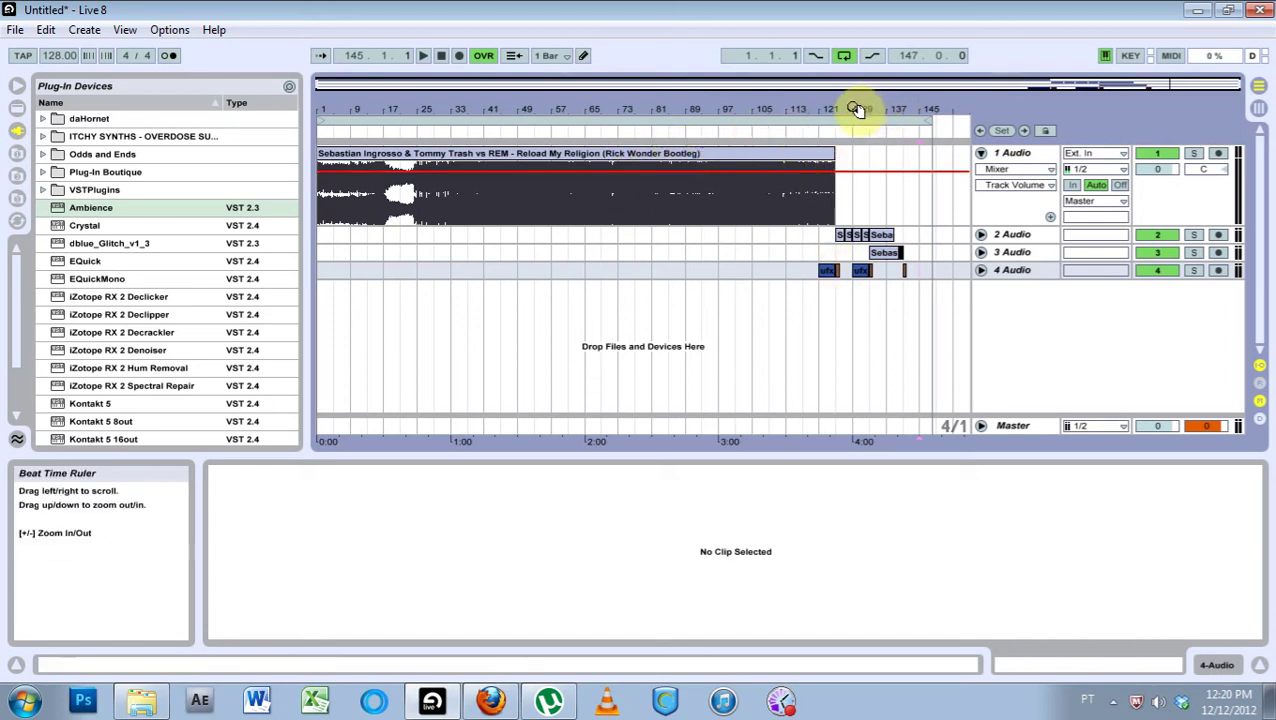
pyautogui.click(981, 153)
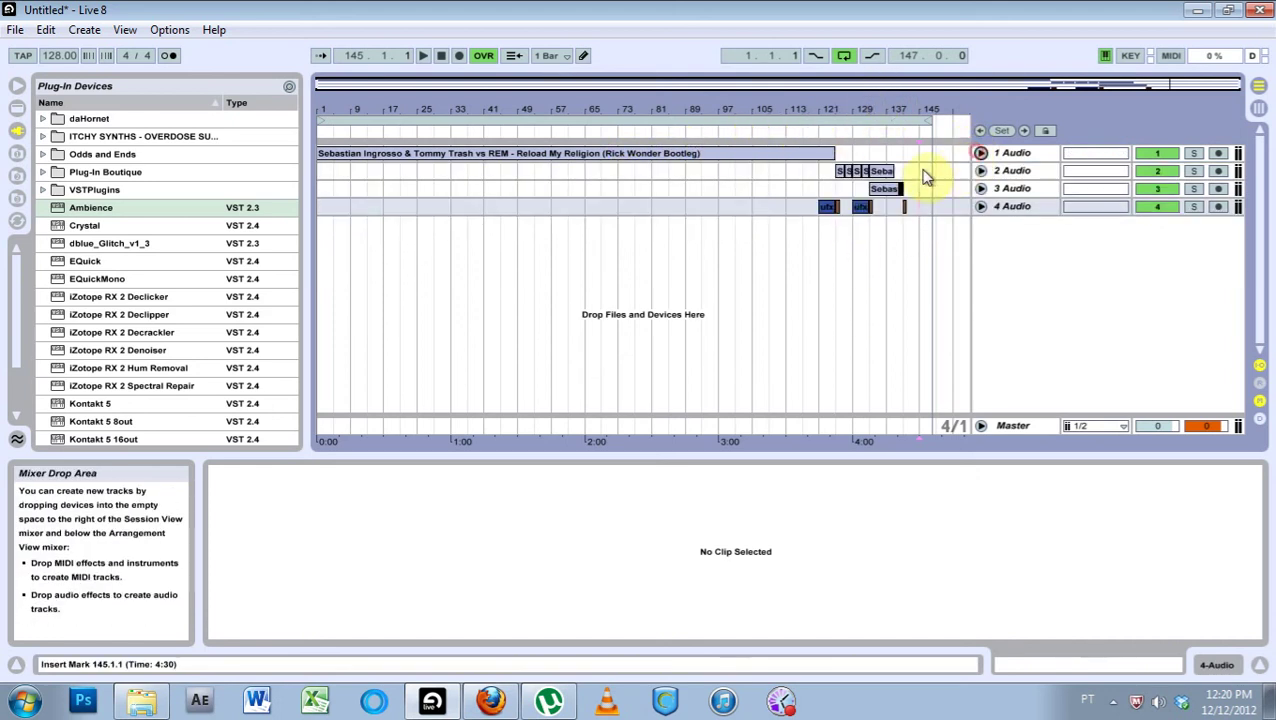